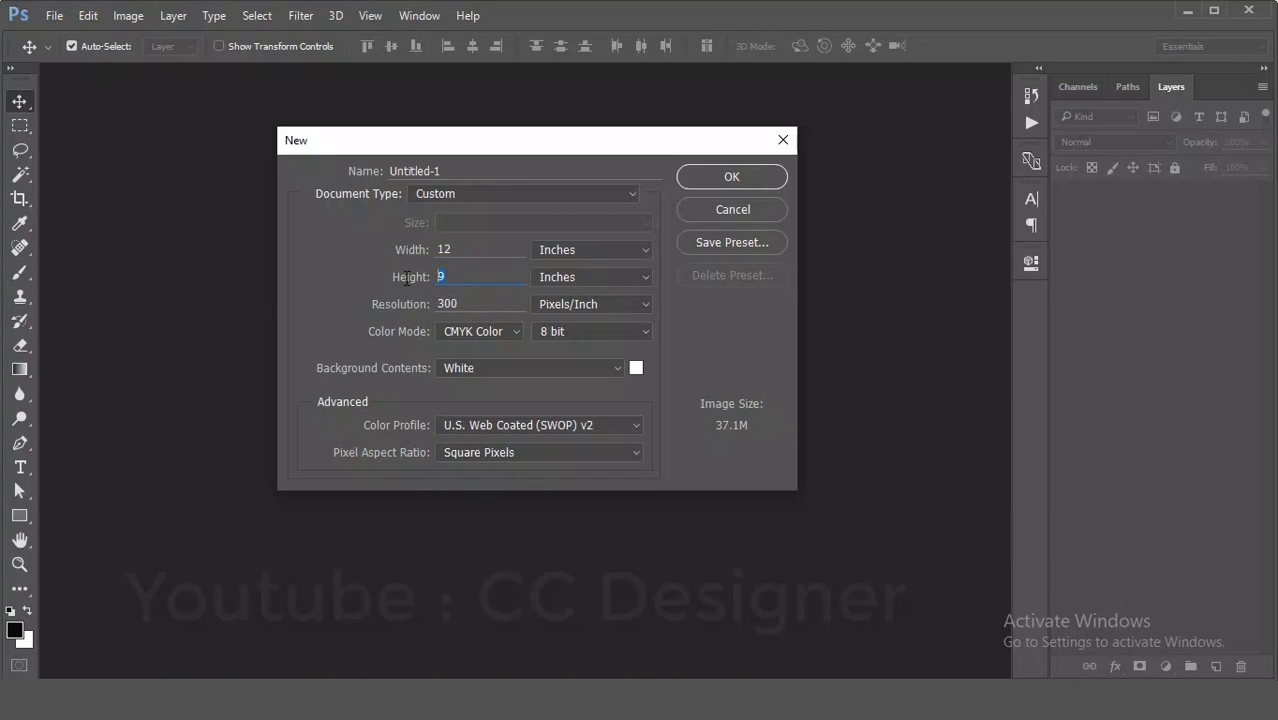
- Create a new document 13 inches wide by 9 inches high at 300 pixels/inch in CMYK Color
double_click(450, 249)
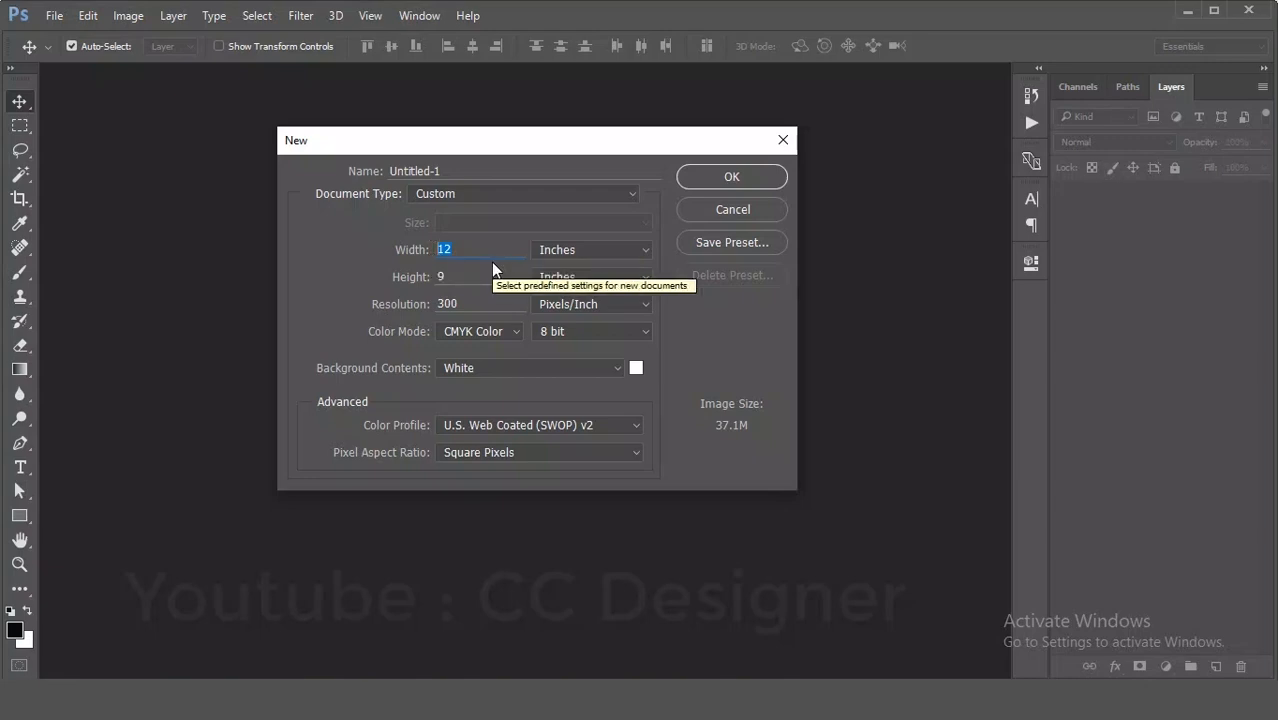
text(12)
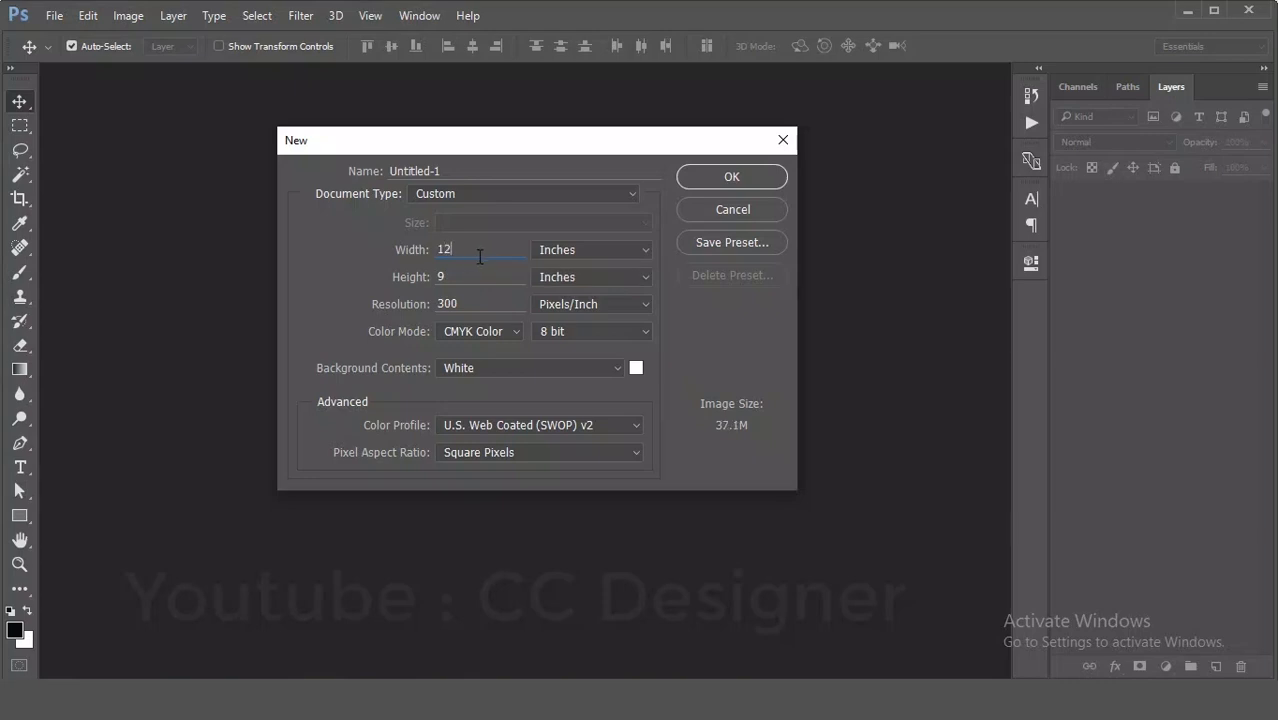
key(BackSpace)
text(3)
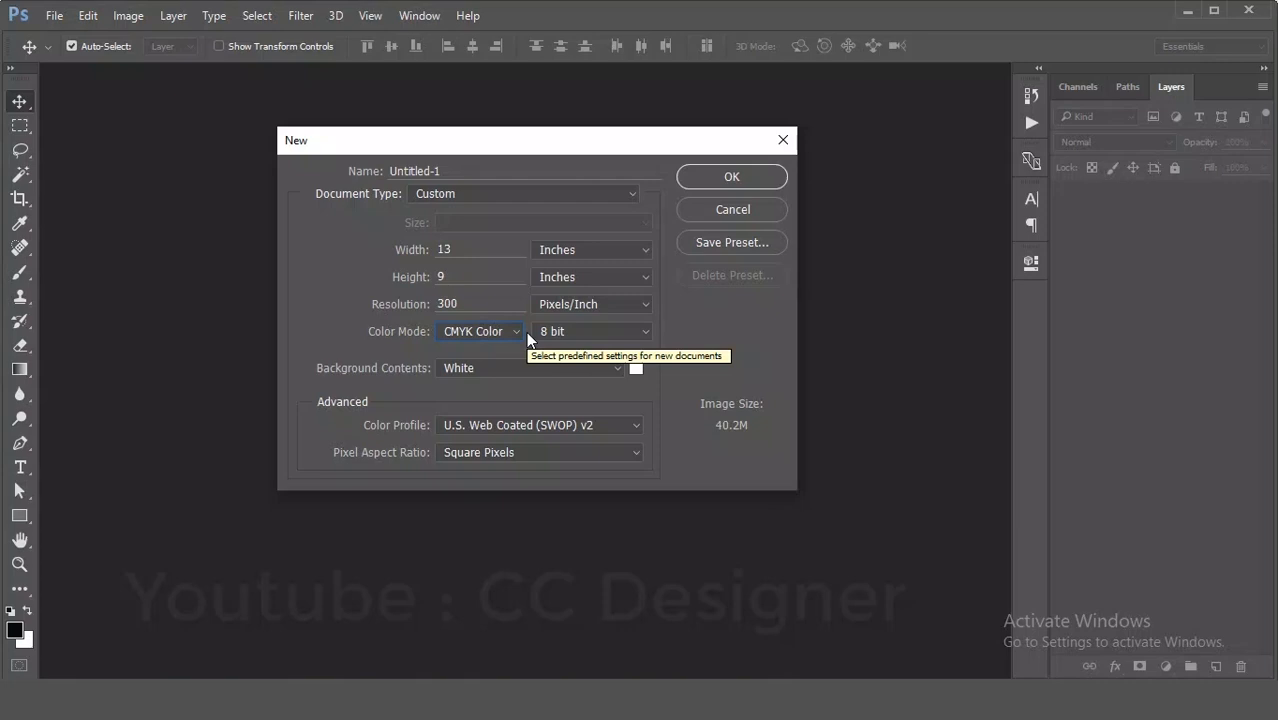
click(752, 175)
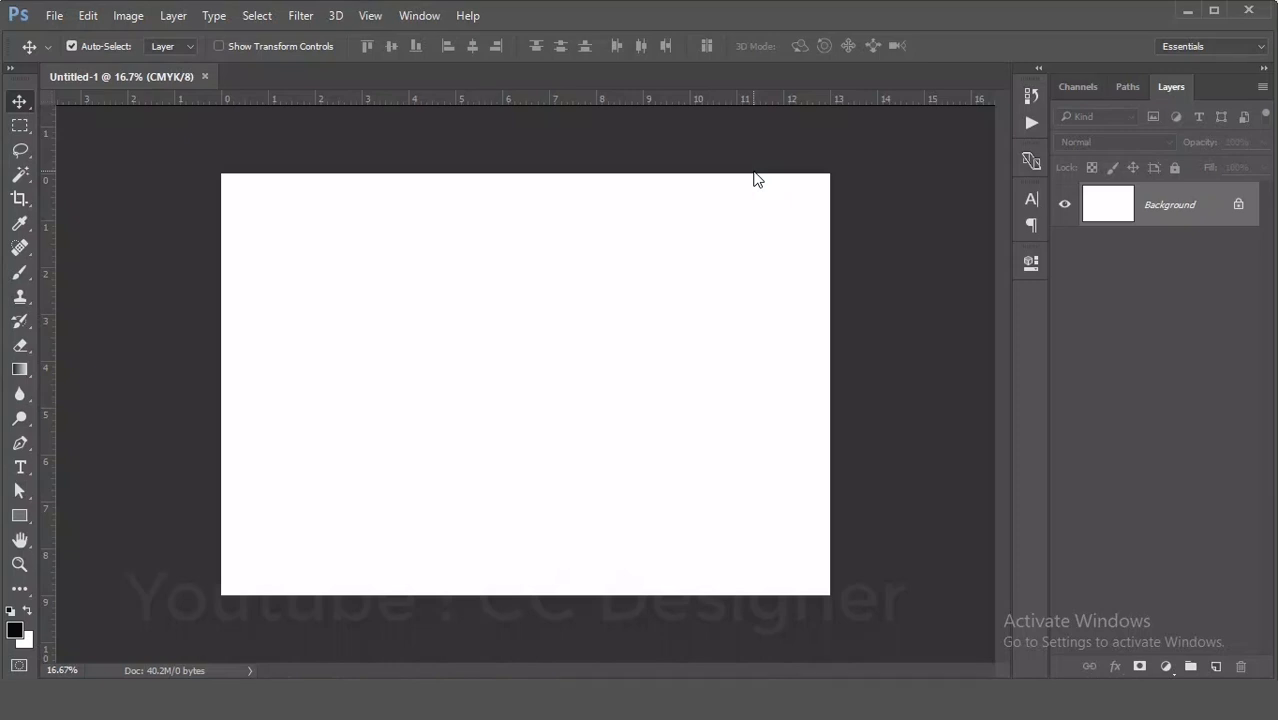
- Draw a rectangle shape 6 inches wide and 9 inches high with the Rectangle tool
click(28, 511)
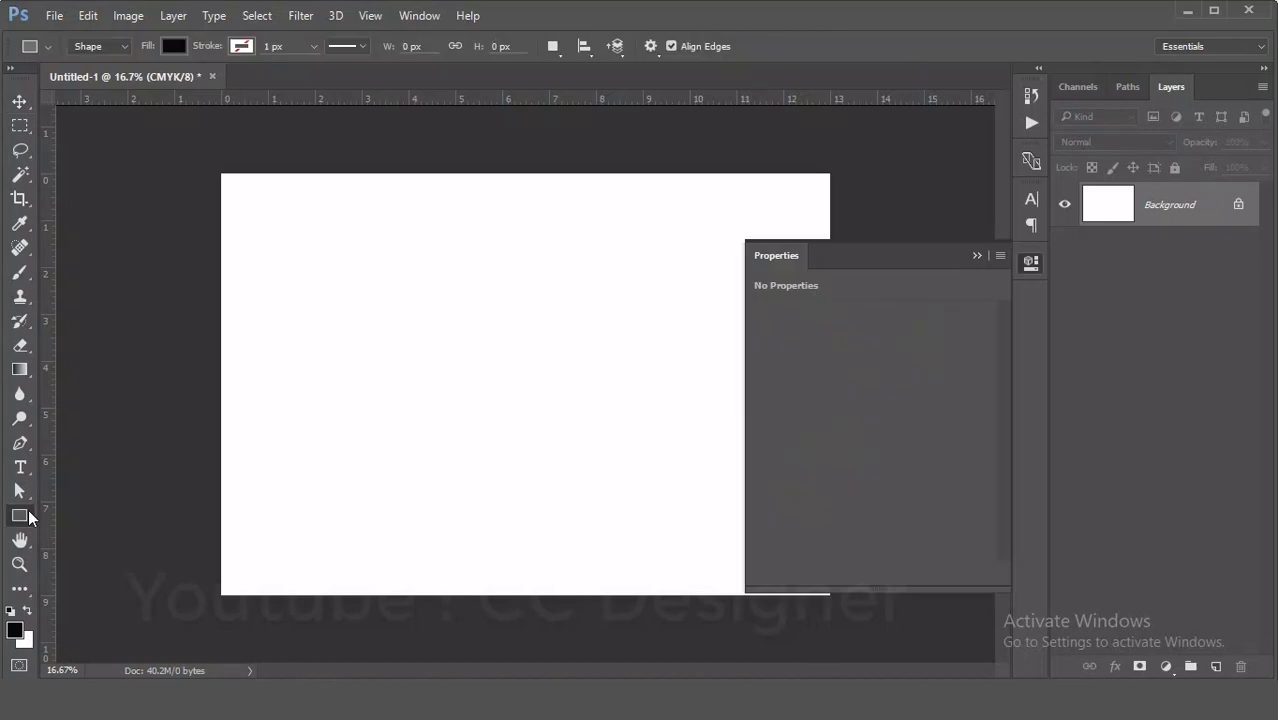
click(533, 300)
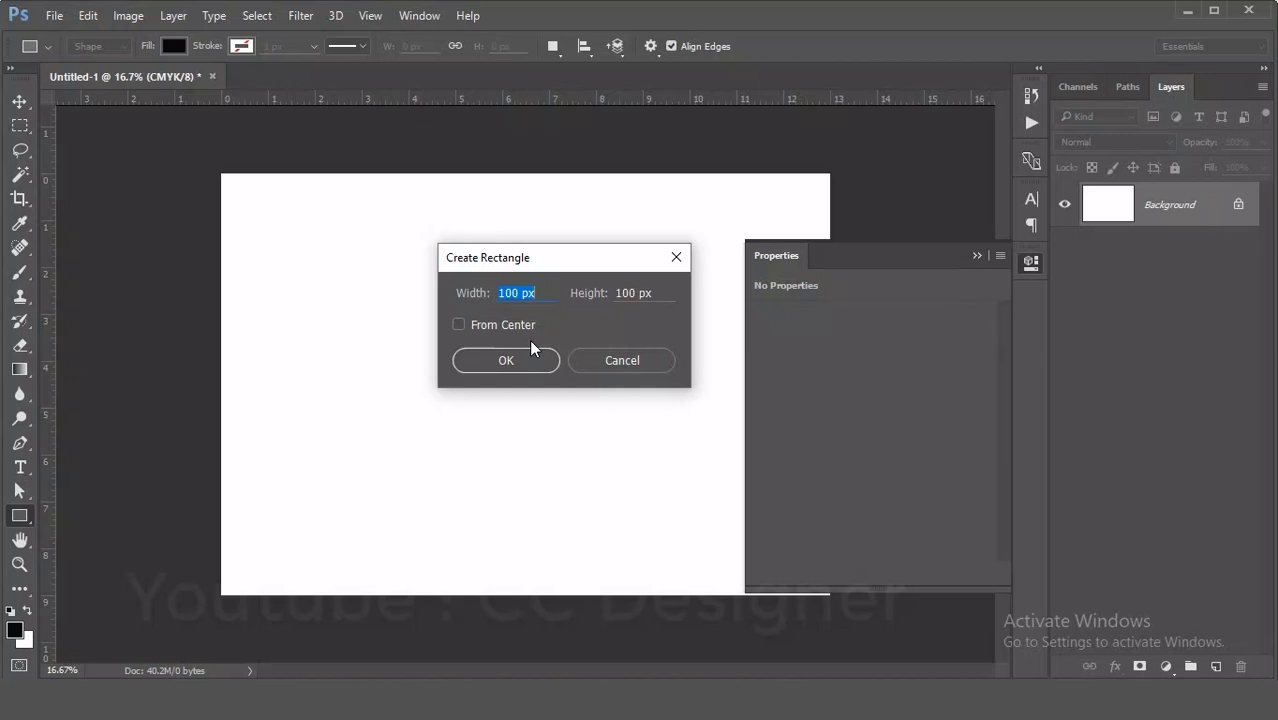
text(6 in)
drag(657, 293, 598, 313)
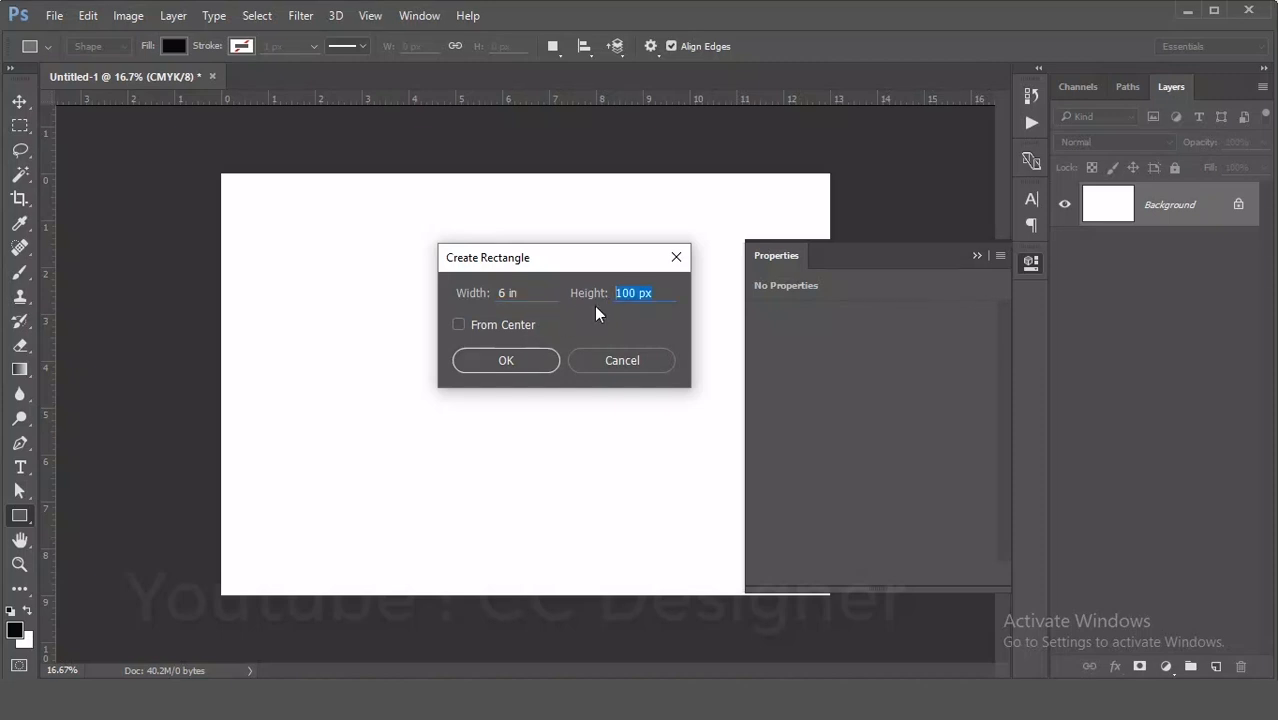
text(9 in)
drag(646, 293, 598, 306)
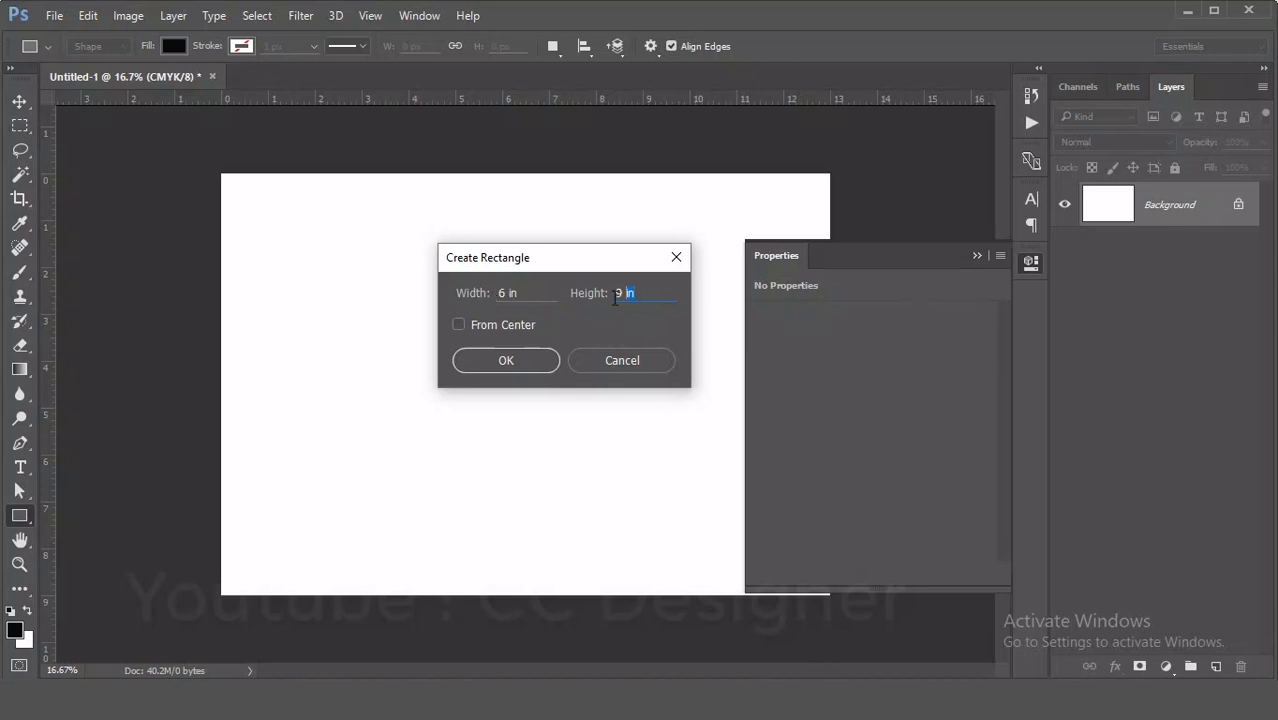
click(497, 362)
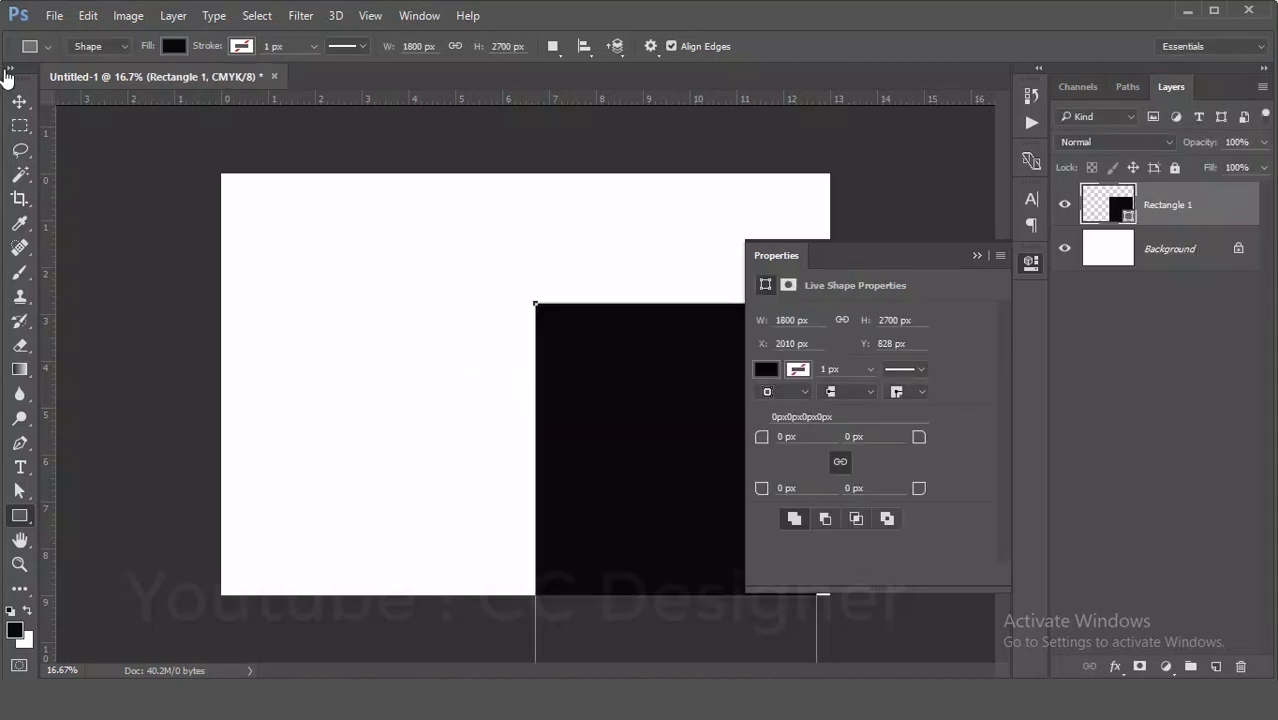
- Move the rectangle flush against the canvas's left edge
click(19, 101)
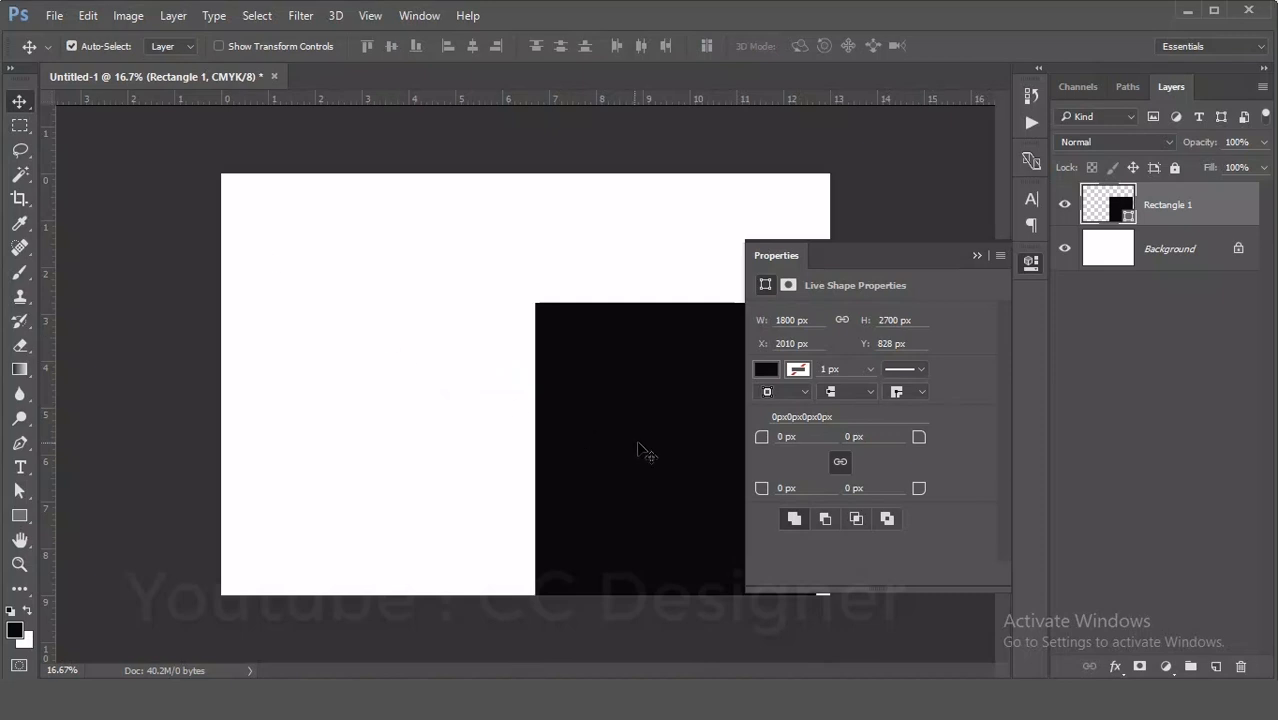
drag(640, 447, 331, 323)
click(976, 256)
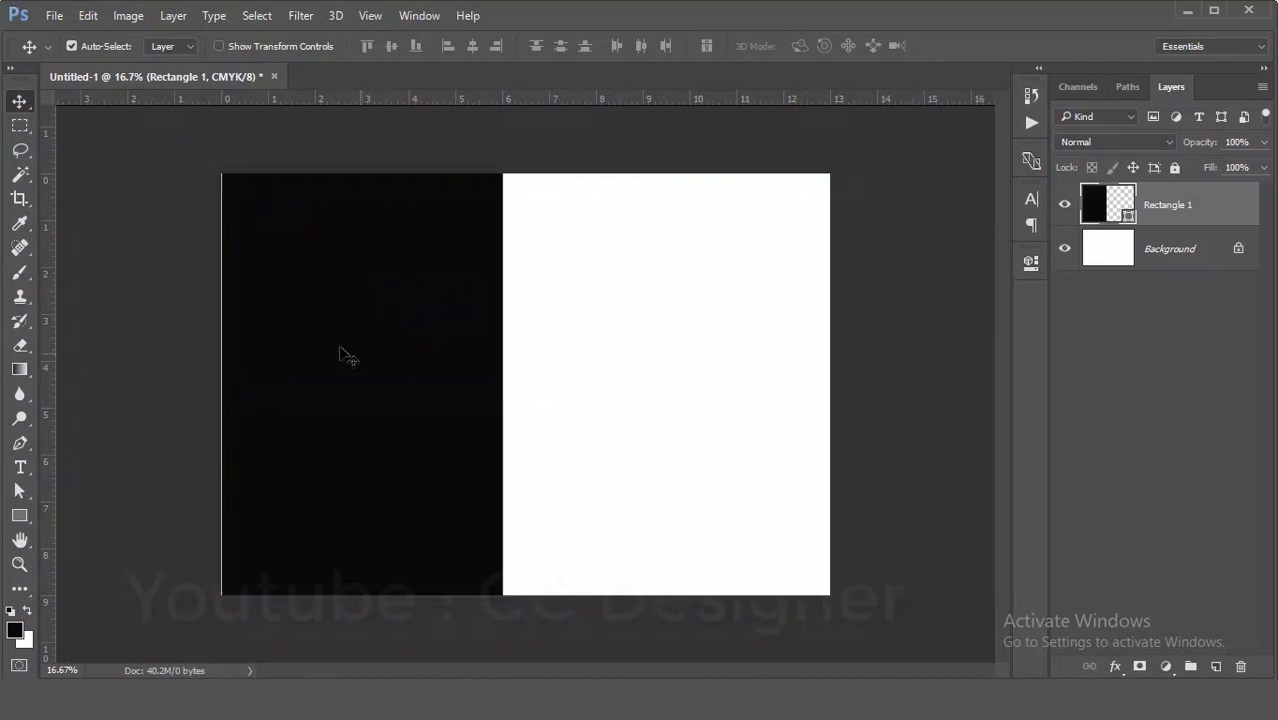
- Duplicate the rectangle and move the copy flush against the canvas's right edge
key(shift+Left)
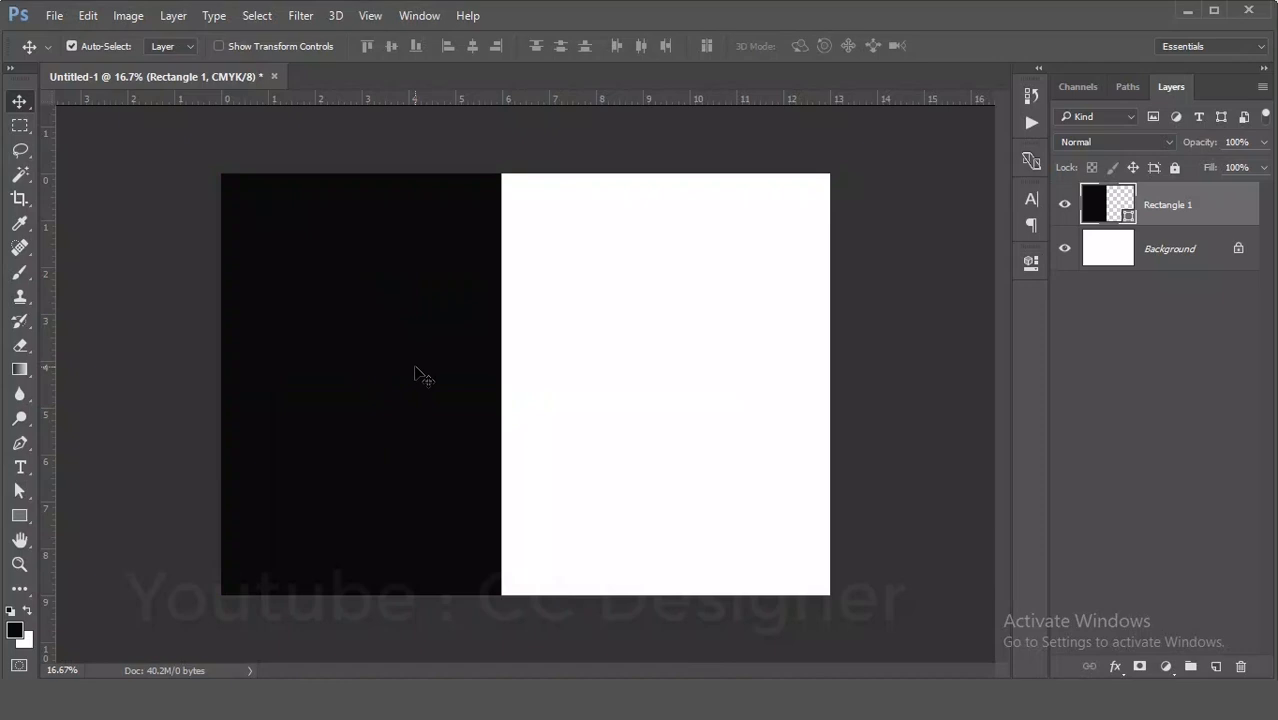
drag(366, 368, 682, 372)
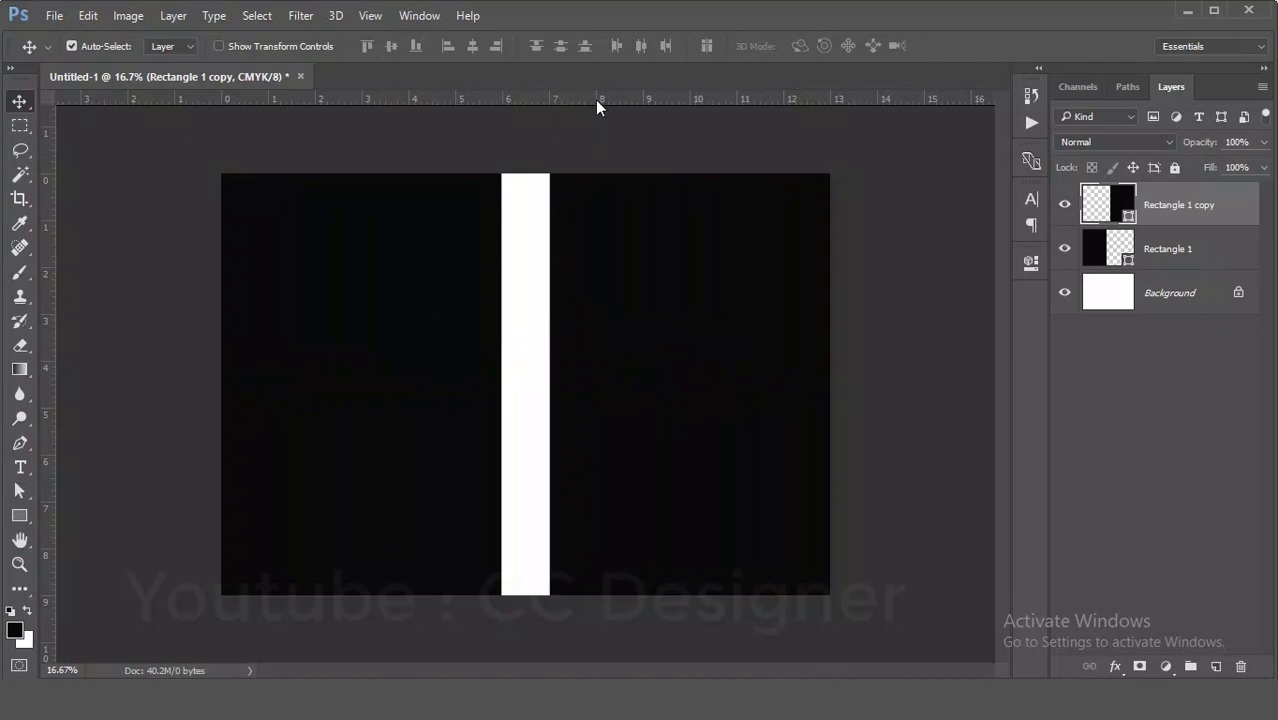
- Add guides along the canvas edges and along both edges of the central spine gap
drag(597, 107, 616, 594)
drag(48, 426, 219, 433)
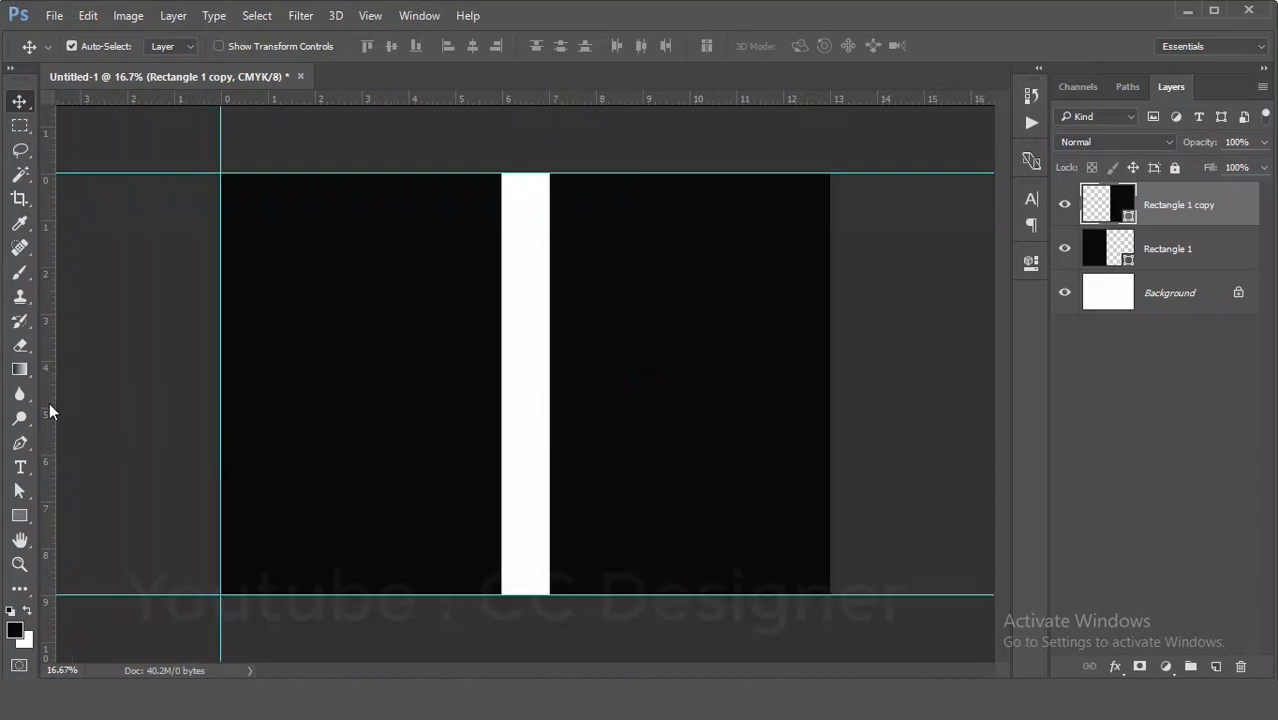
drag(49, 411, 828, 440)
key(ctrl+r)
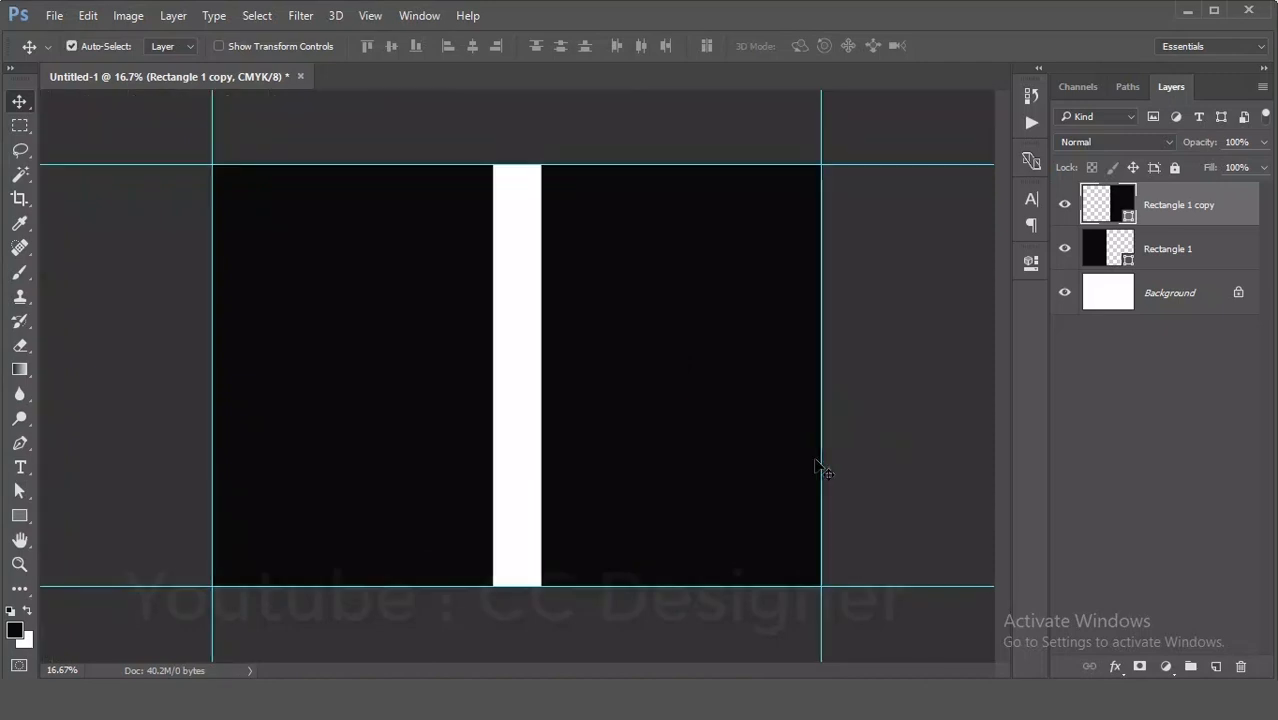
key(ctrl+r)
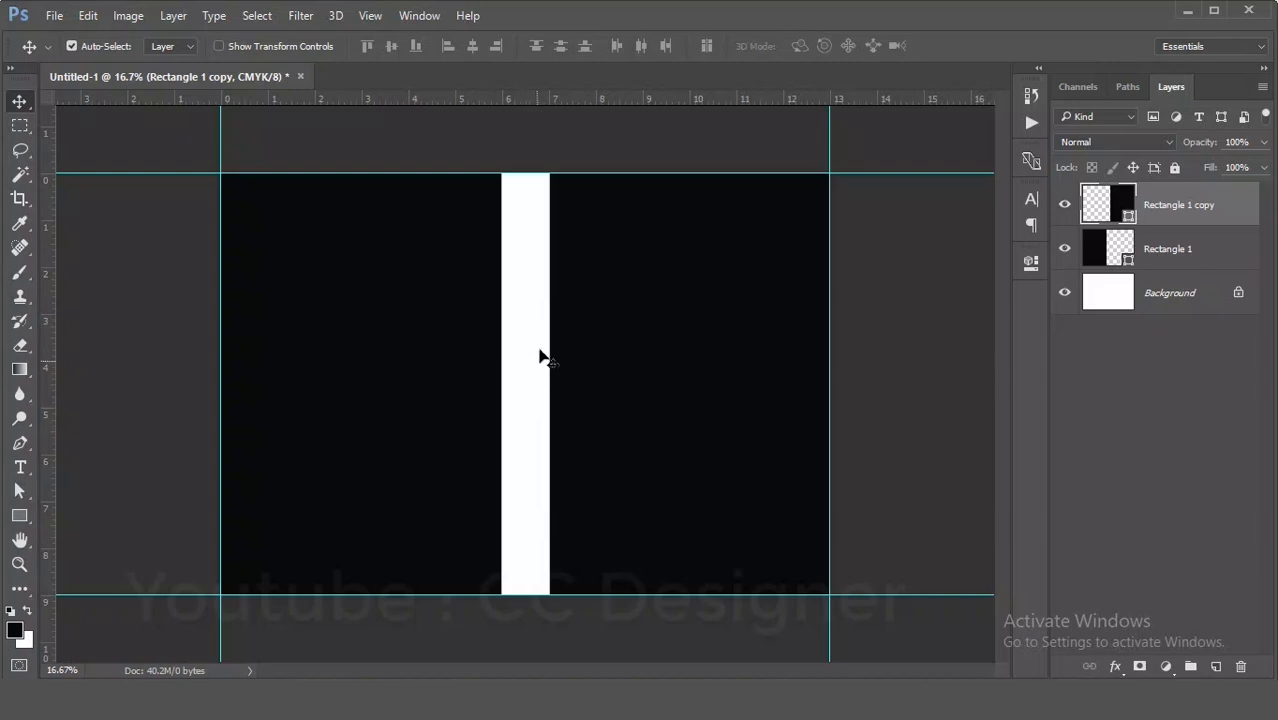
drag(51, 421, 502, 421)
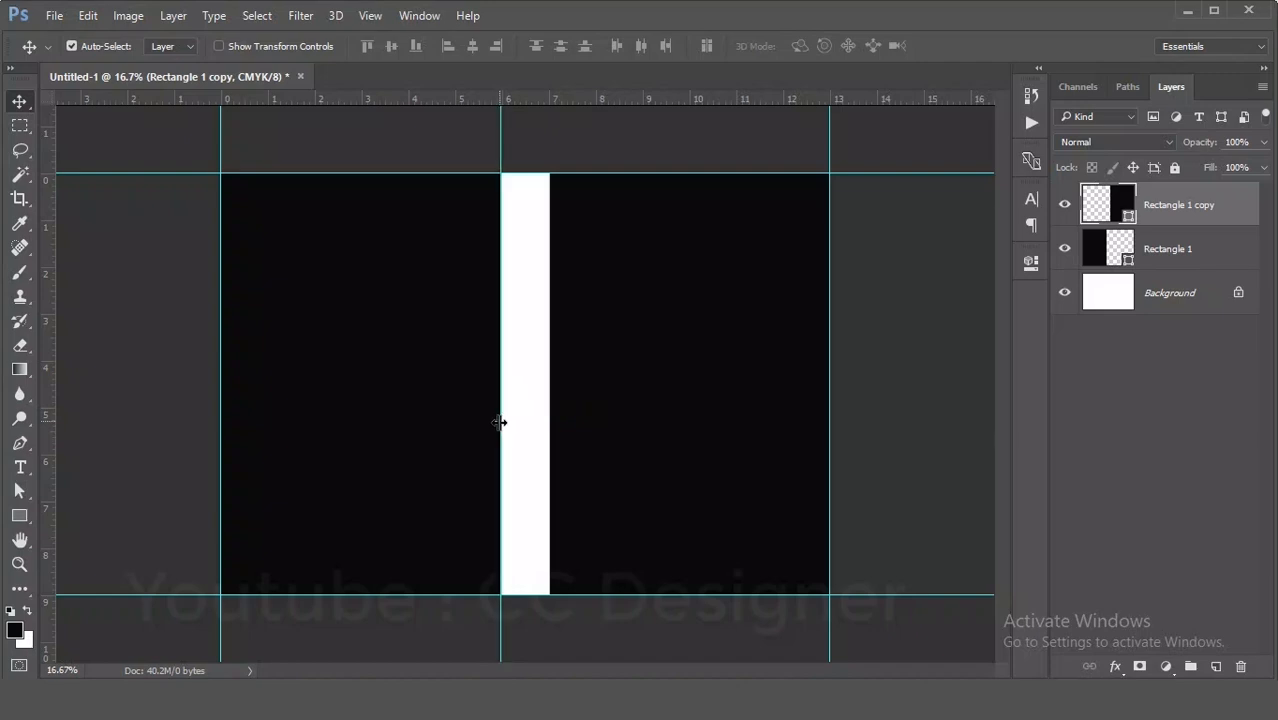
- Delete both rectangle layers, leaving only the background
drag(354, 414, 357, 428)
key(Delete)
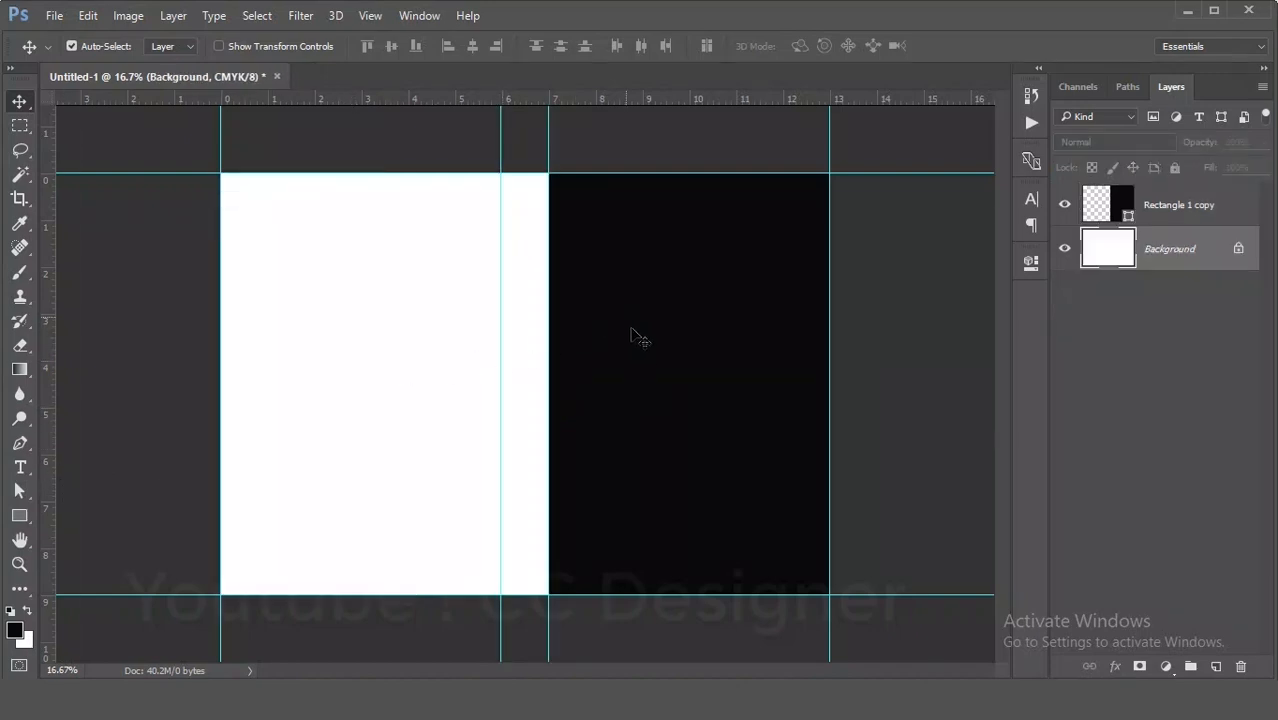
drag(633, 337, 641, 380)
key(Delete)
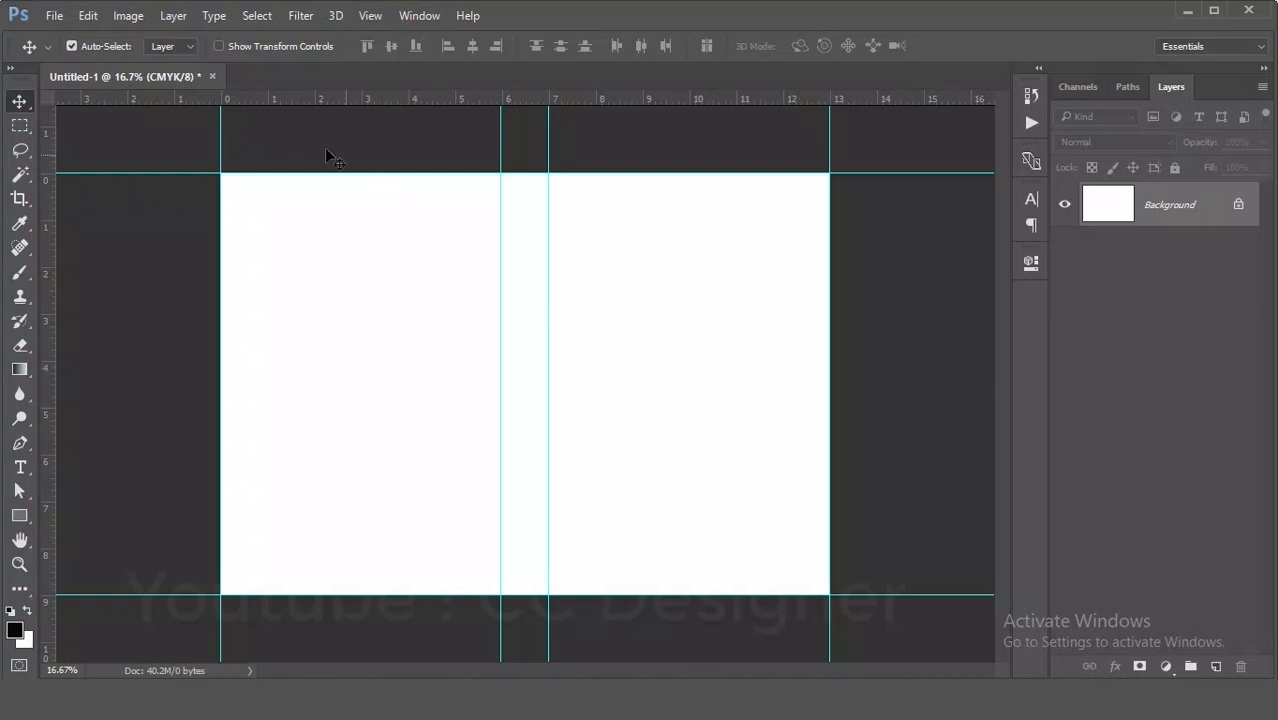
- Enlarge the canvas by 0.25 inches in width and 0.25 inches in height, relative to its current size
click(141, 14)
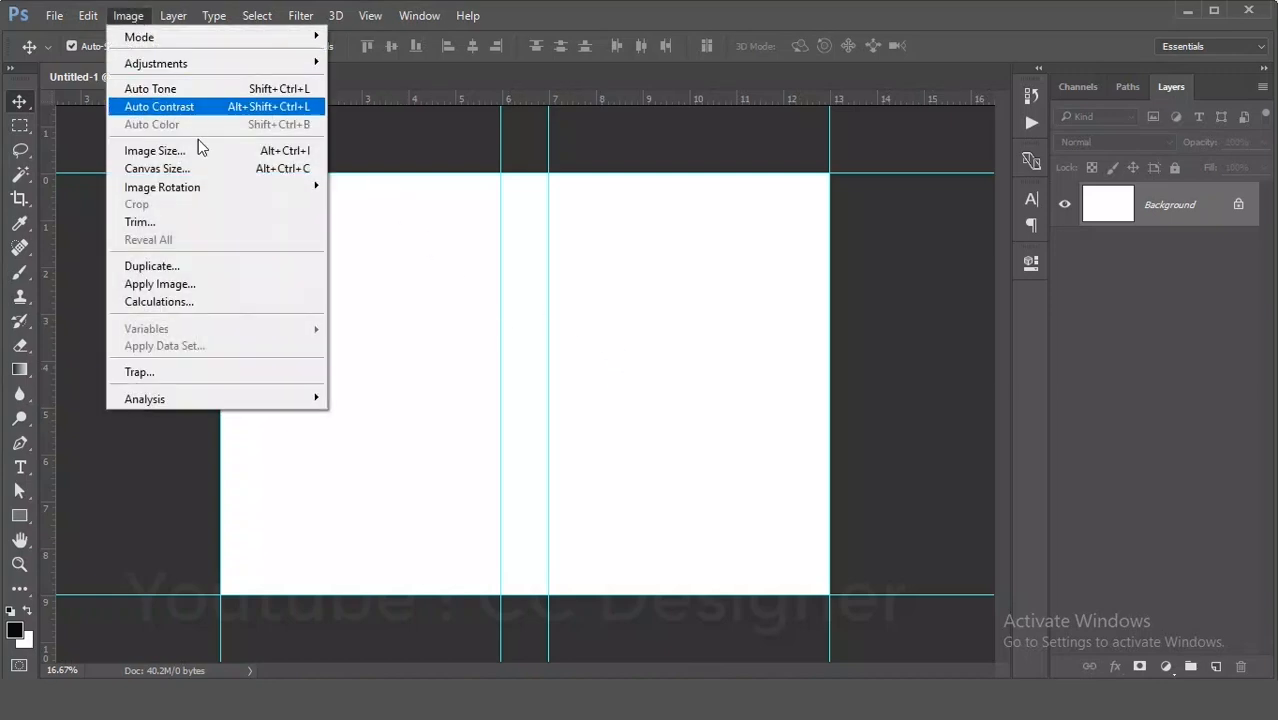
click(217, 176)
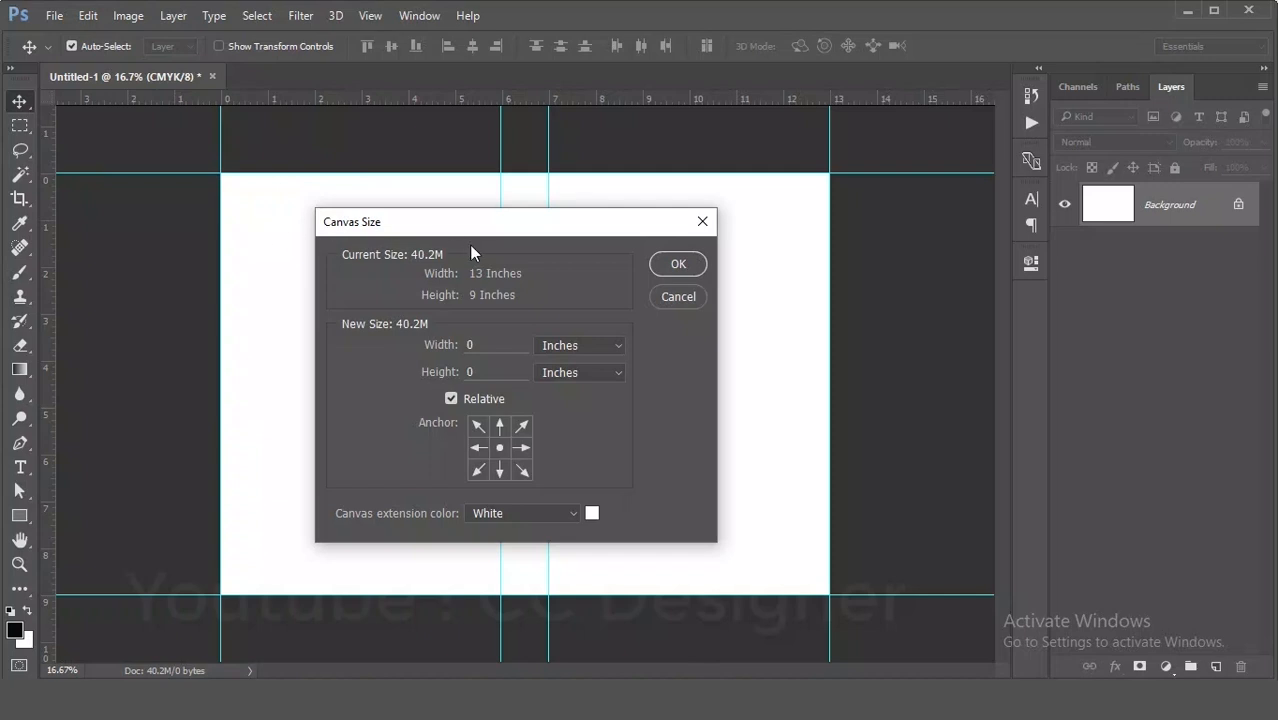
drag(494, 229, 679, 176)
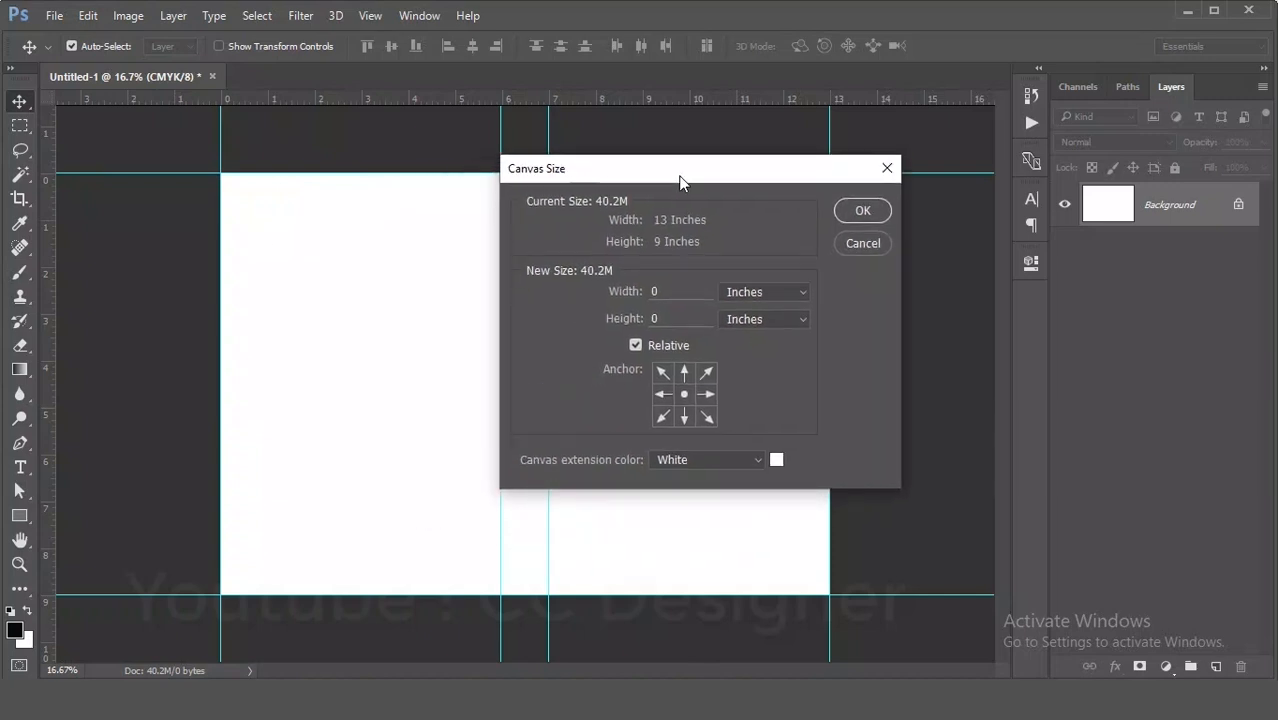
click(636, 345)
click(653, 346)
click(653, 346)
click(683, 291)
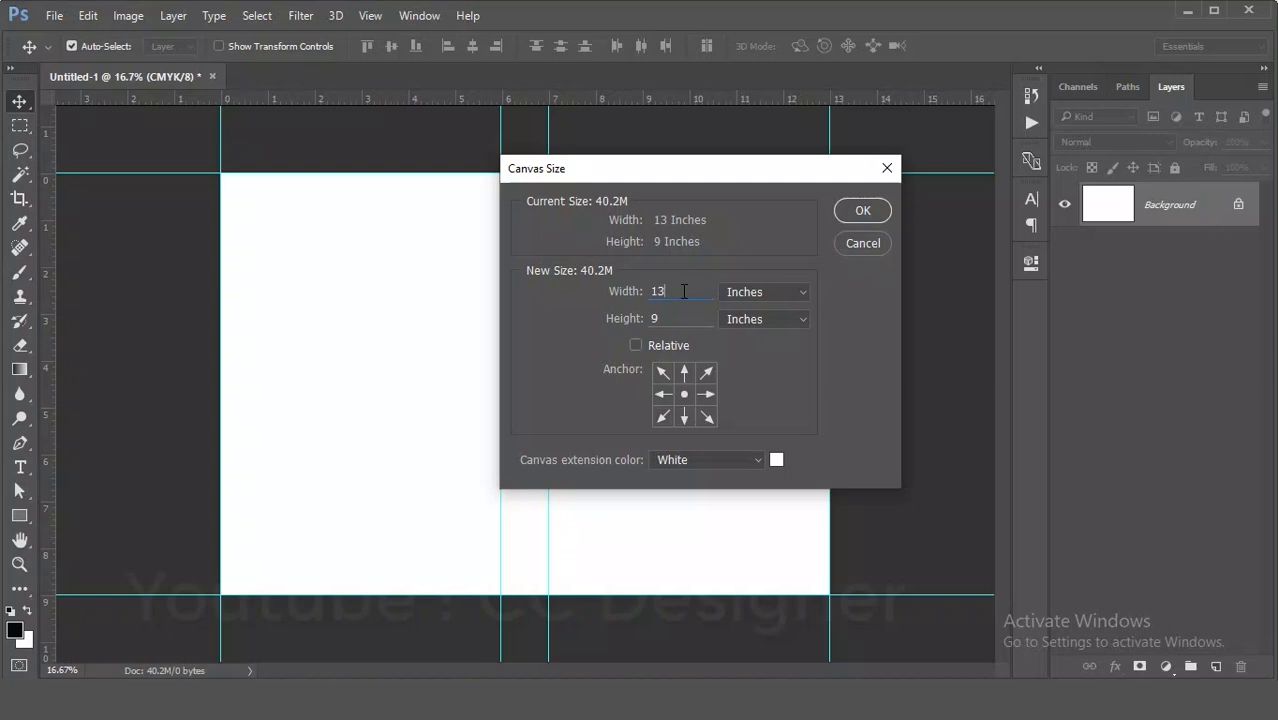
click(665, 348)
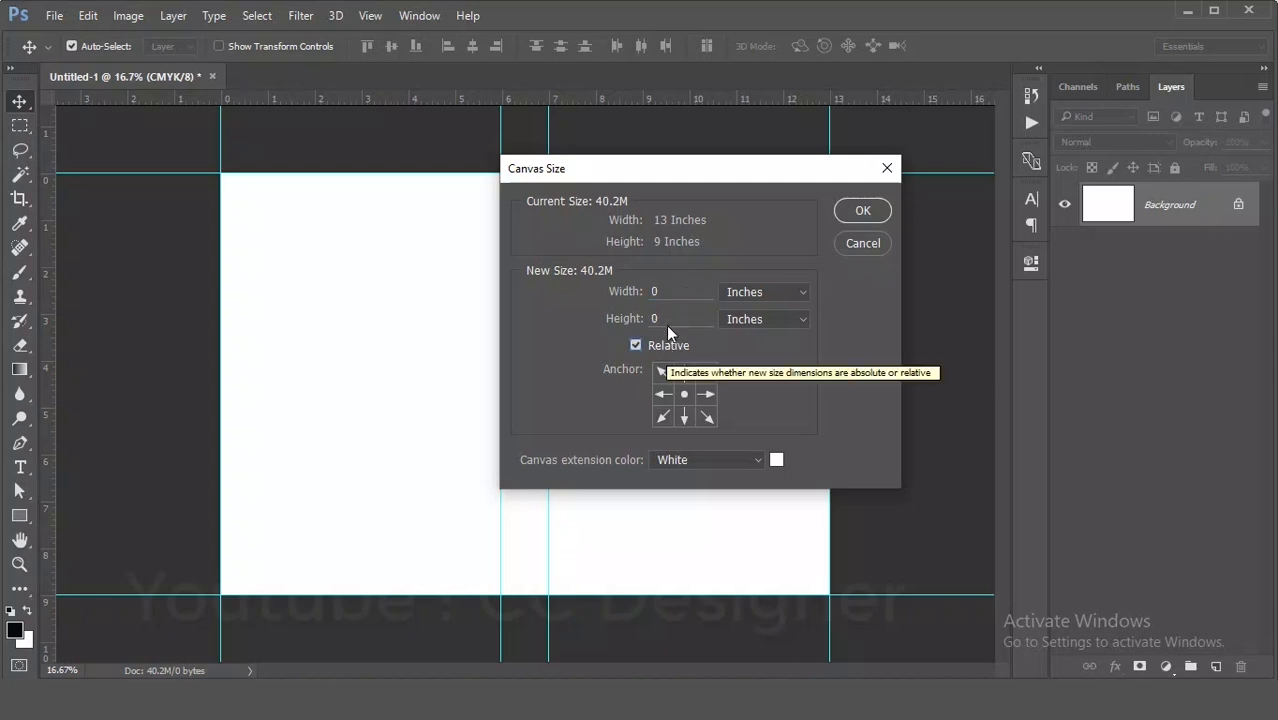
double_click(680, 293)
text(0)
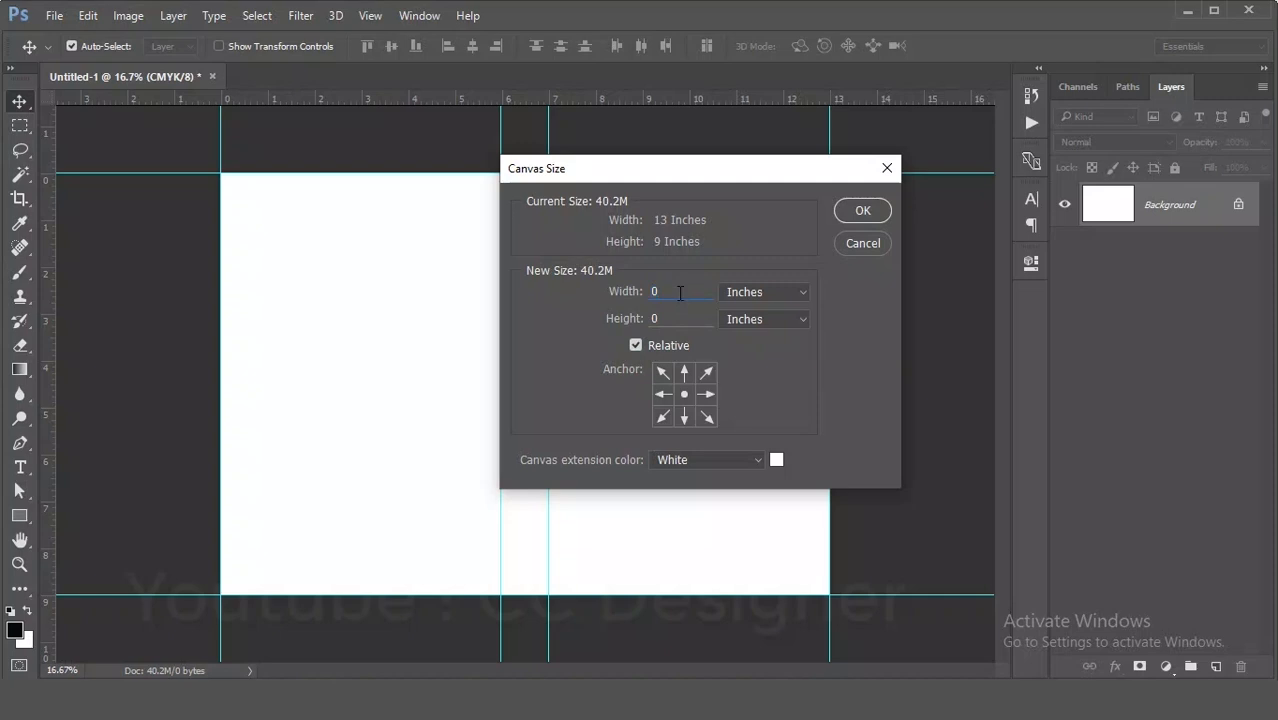
text(.25)
click(674, 319)
text(.25)
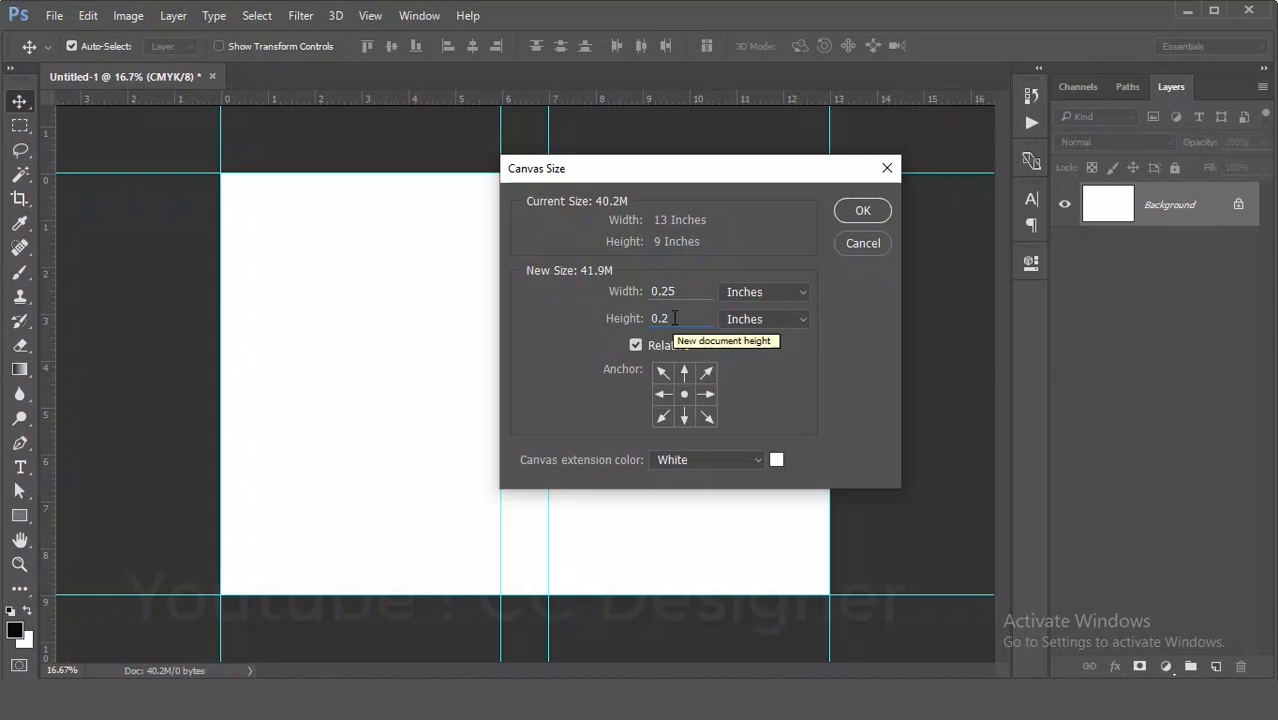
click(858, 212)
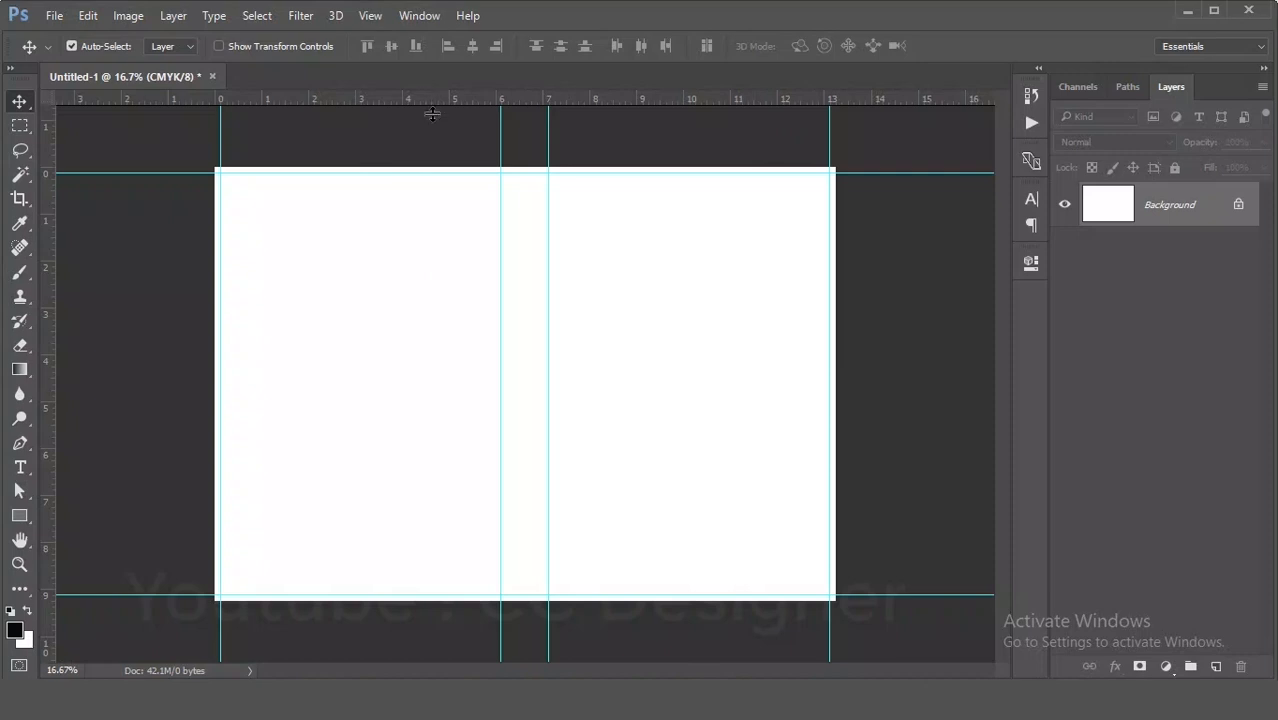
- Add bleed guides along the new canvas edges
drag(427, 100, 442, 166)
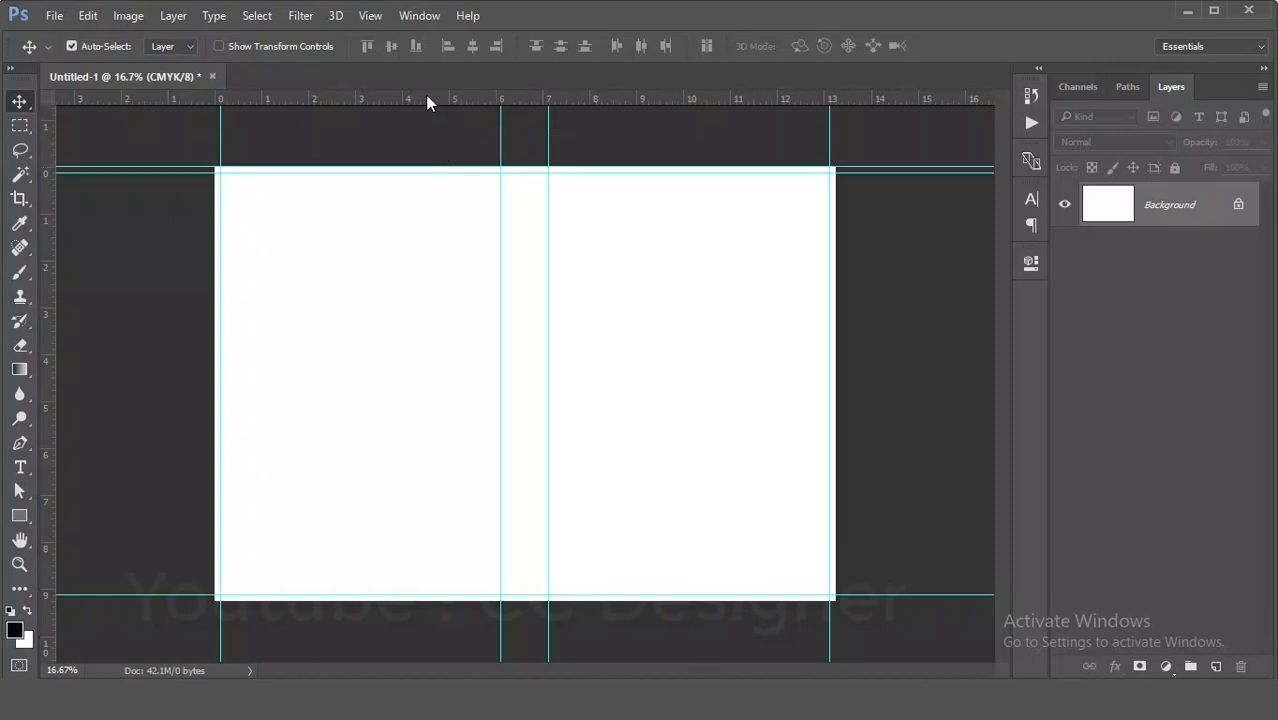
drag(427, 100, 438, 206)
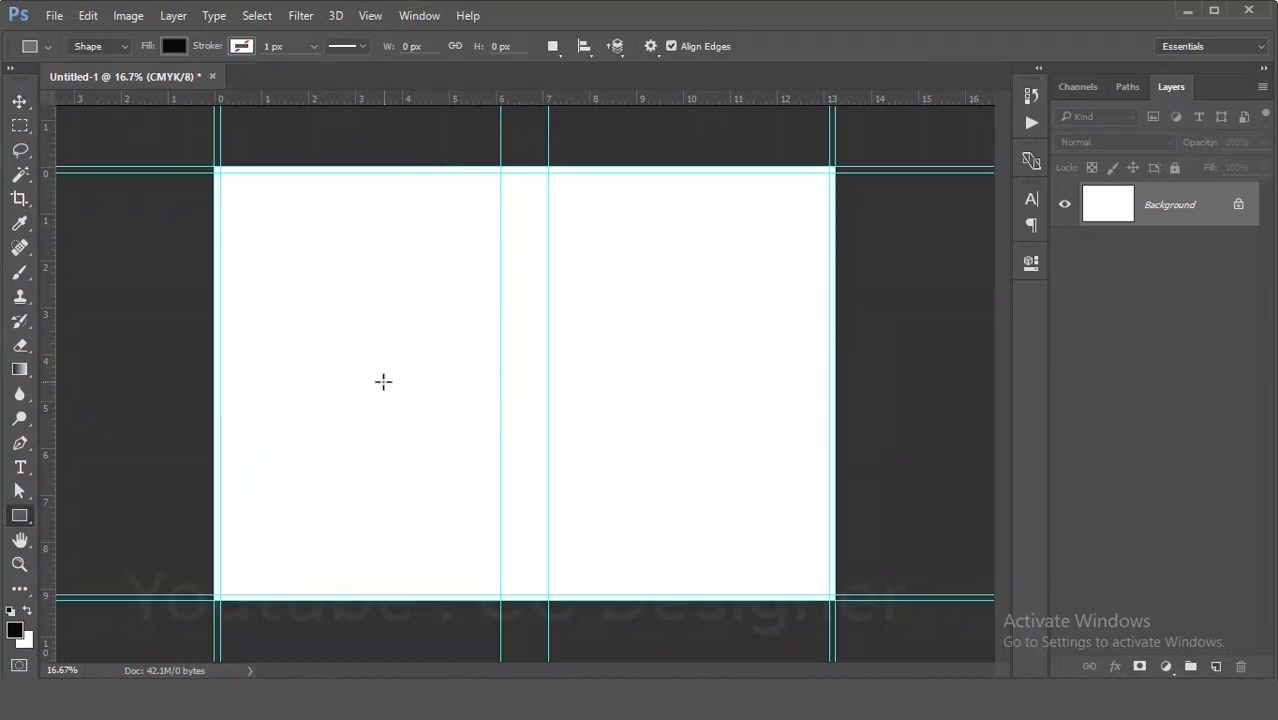
- Create a 0.5 by 0.5 inch square with the Rectangle tool
click(372, 388)
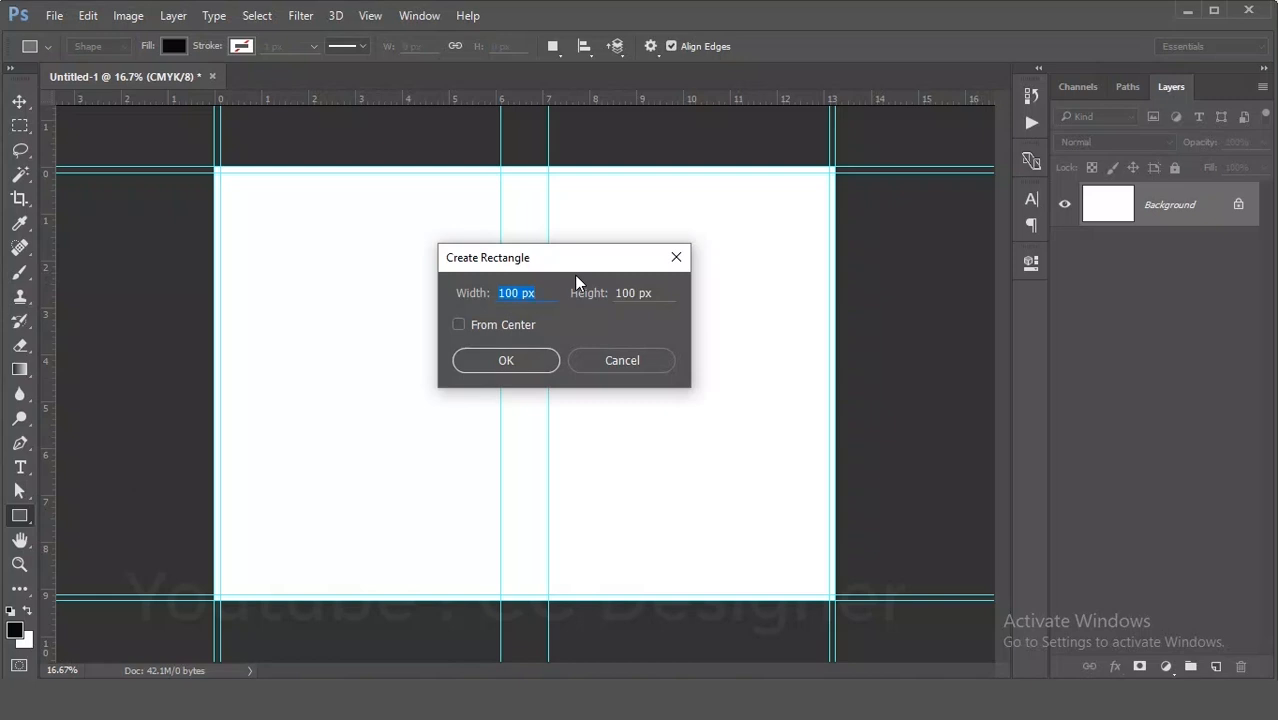
text(.5 in)
key(Tab)
text(.5 in)
click(503, 360)
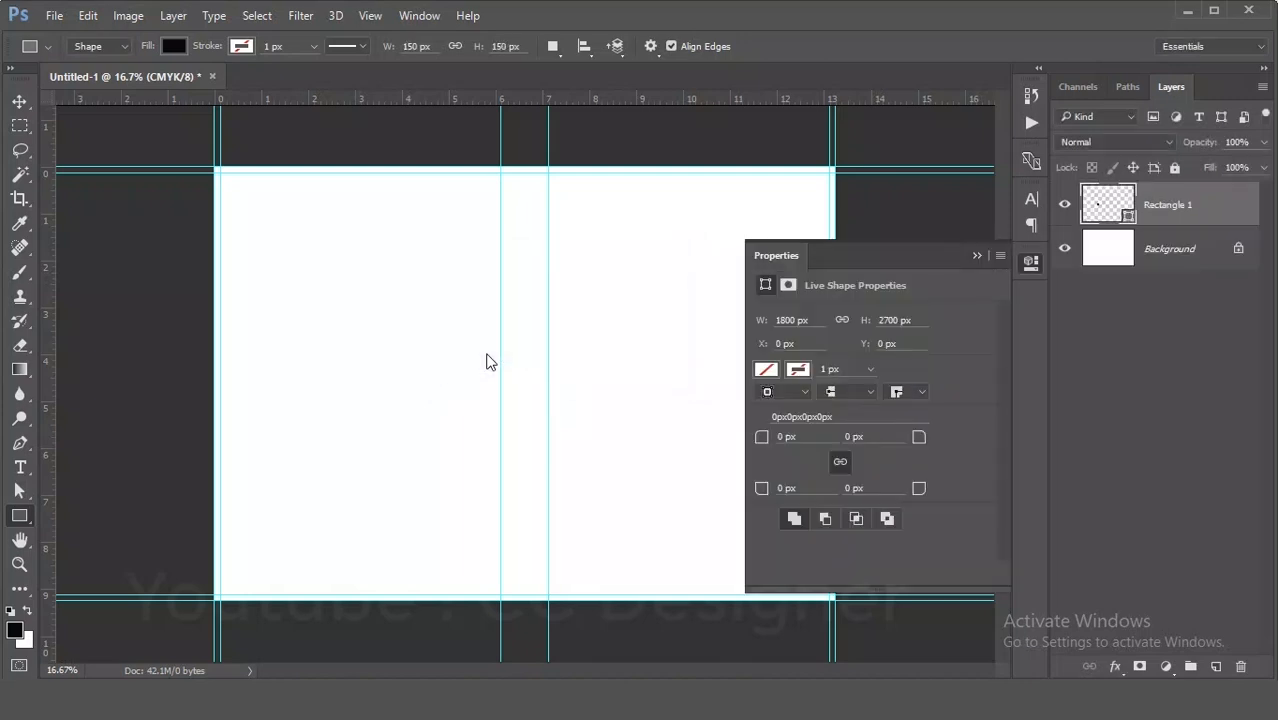
- Move the square into the top-left corner of the trim area
click(19, 101)
drag(401, 401, 241, 194)
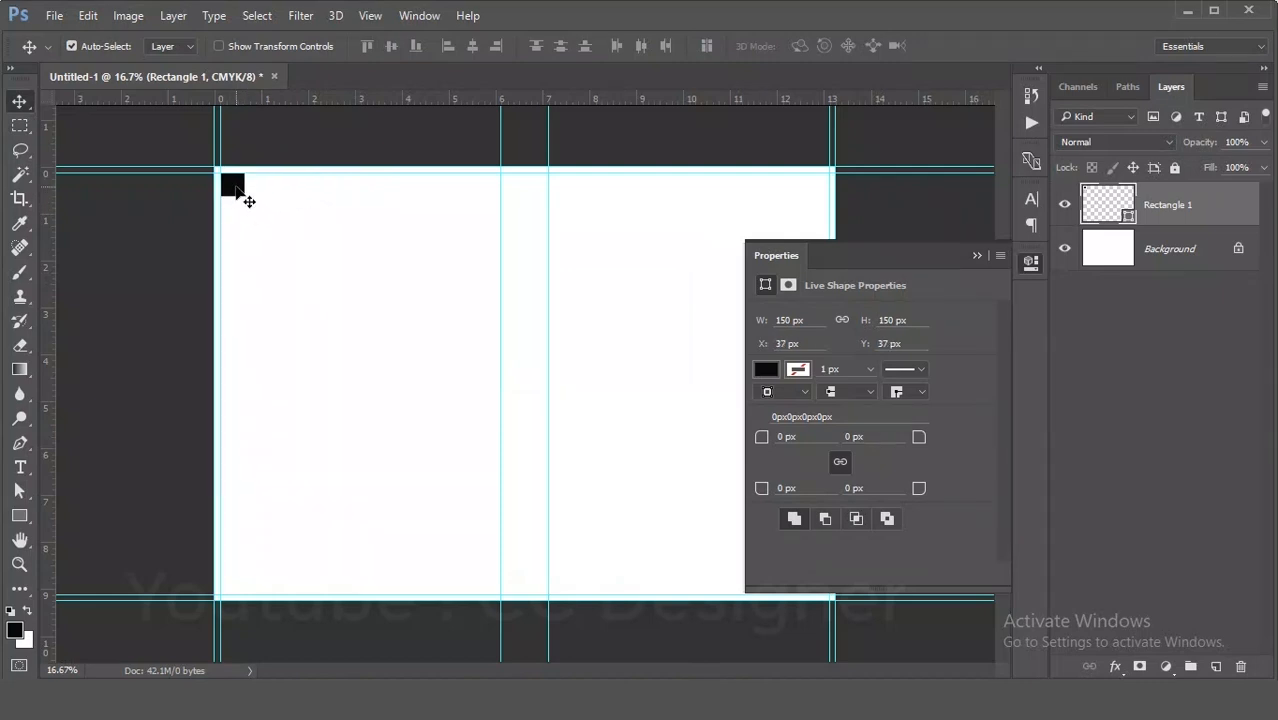
click(977, 256)
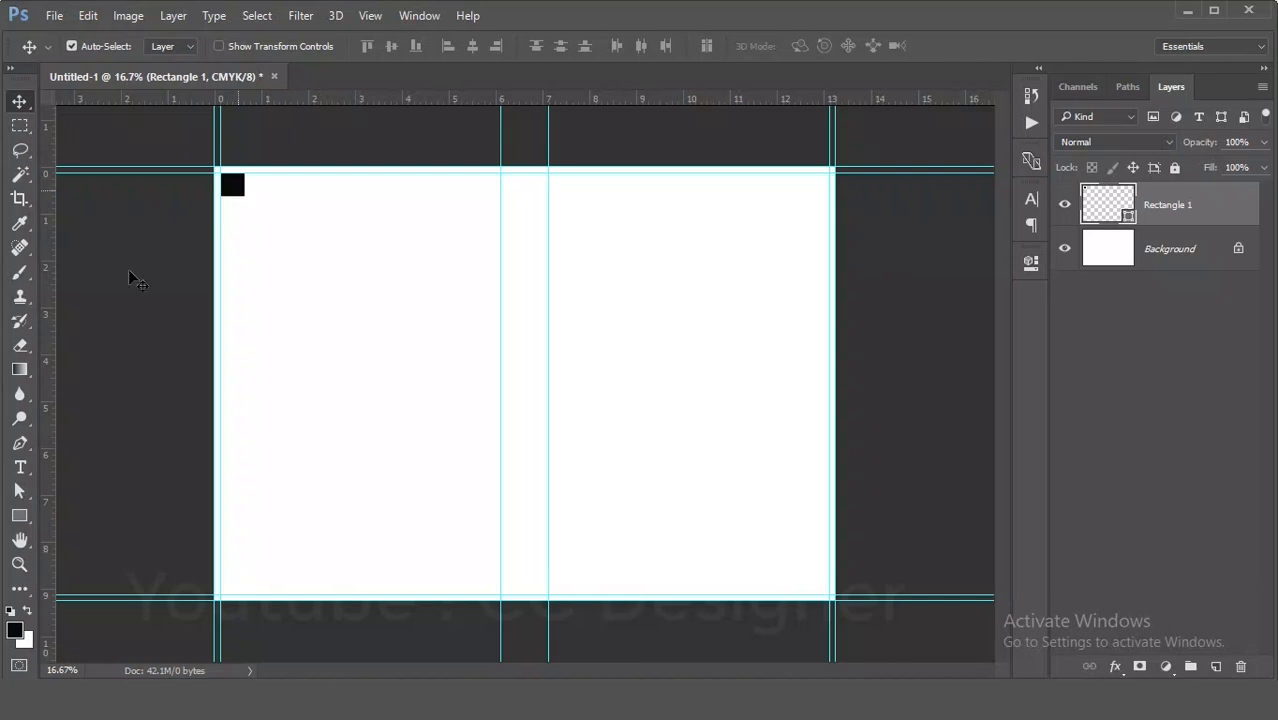
- Add 0.5-inch margin guides on all four sides, moving the square to the corners as a spacing reference
drag(45, 340, 244, 345)
drag(391, 103, 385, 196)
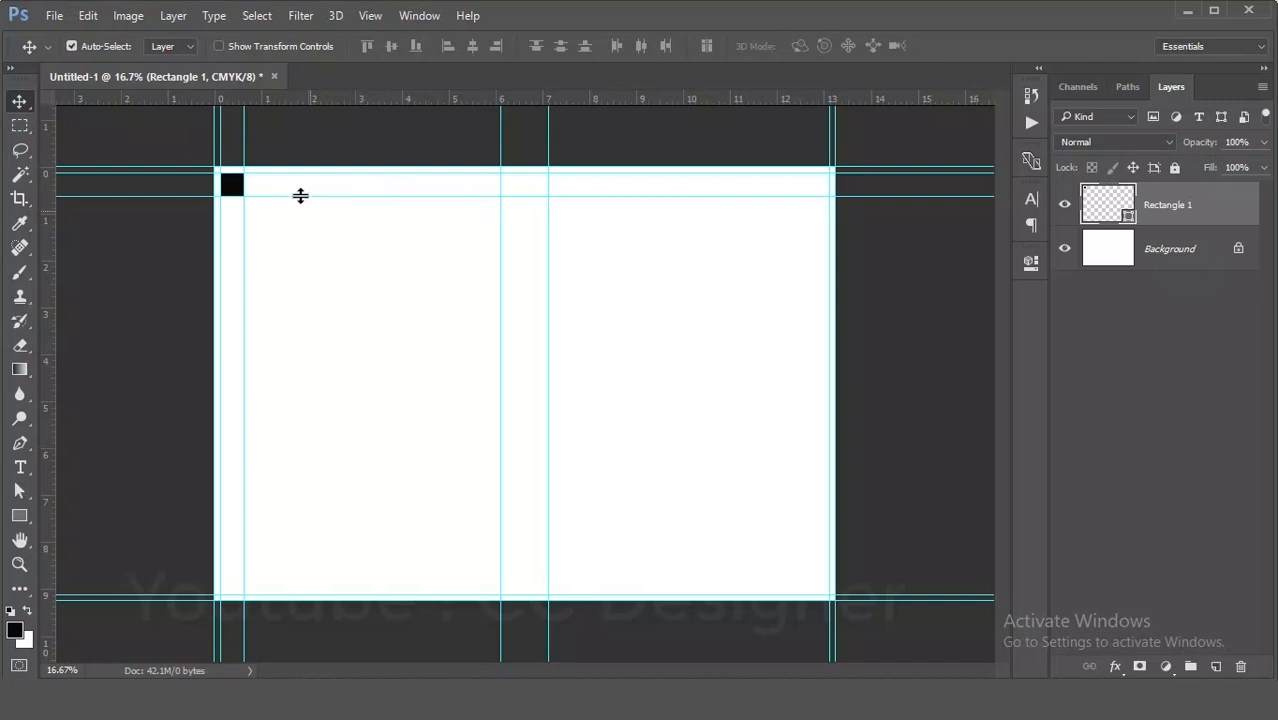
drag(233, 186, 233, 580)
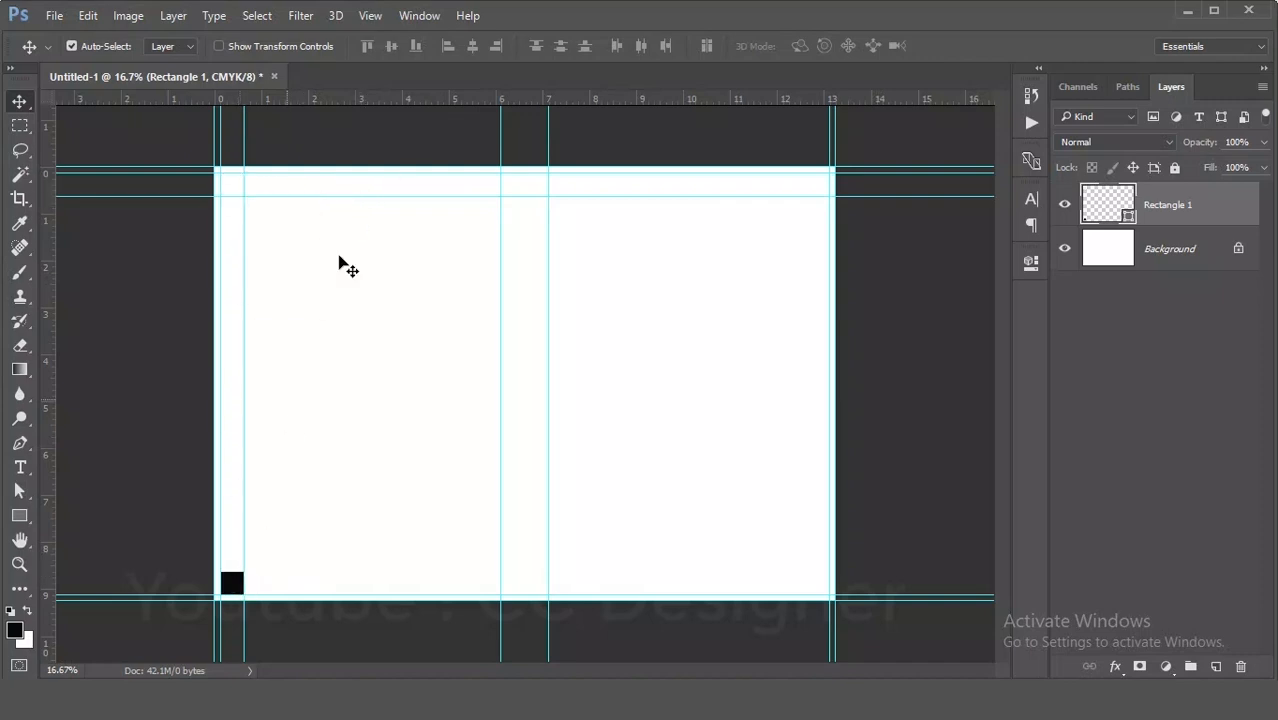
drag(427, 95, 424, 571)
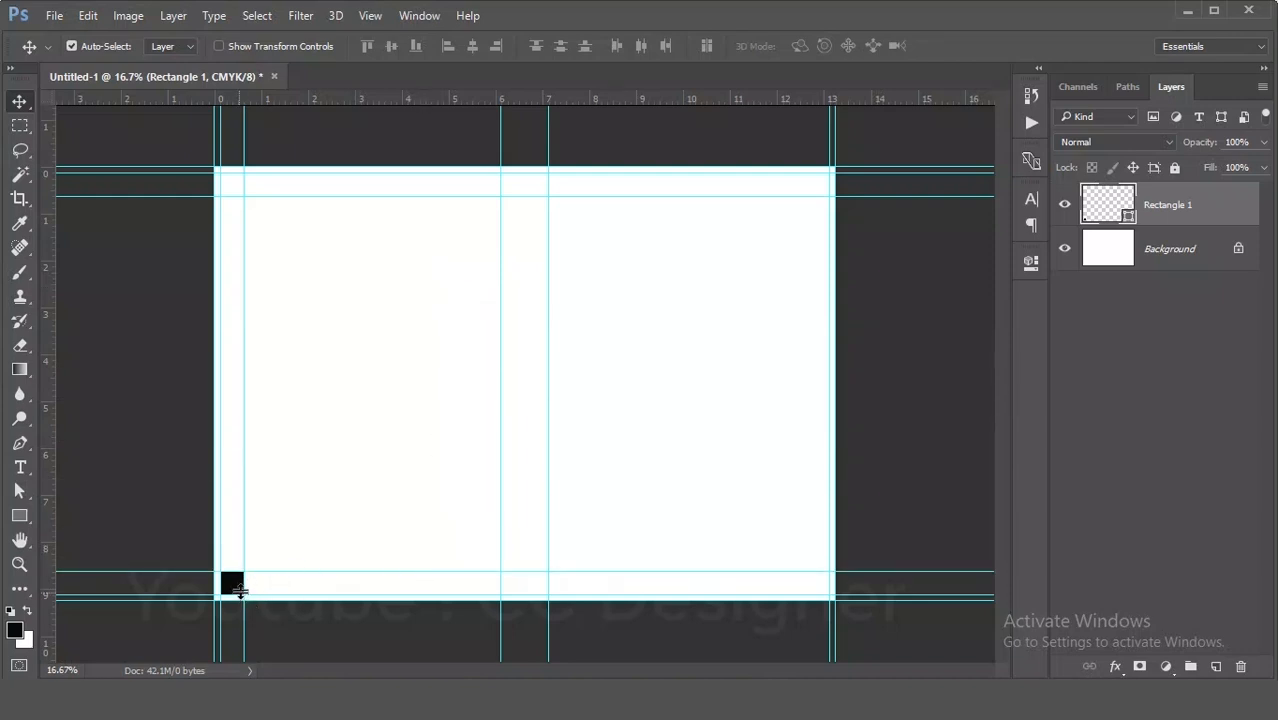
drag(240, 598, 818, 594)
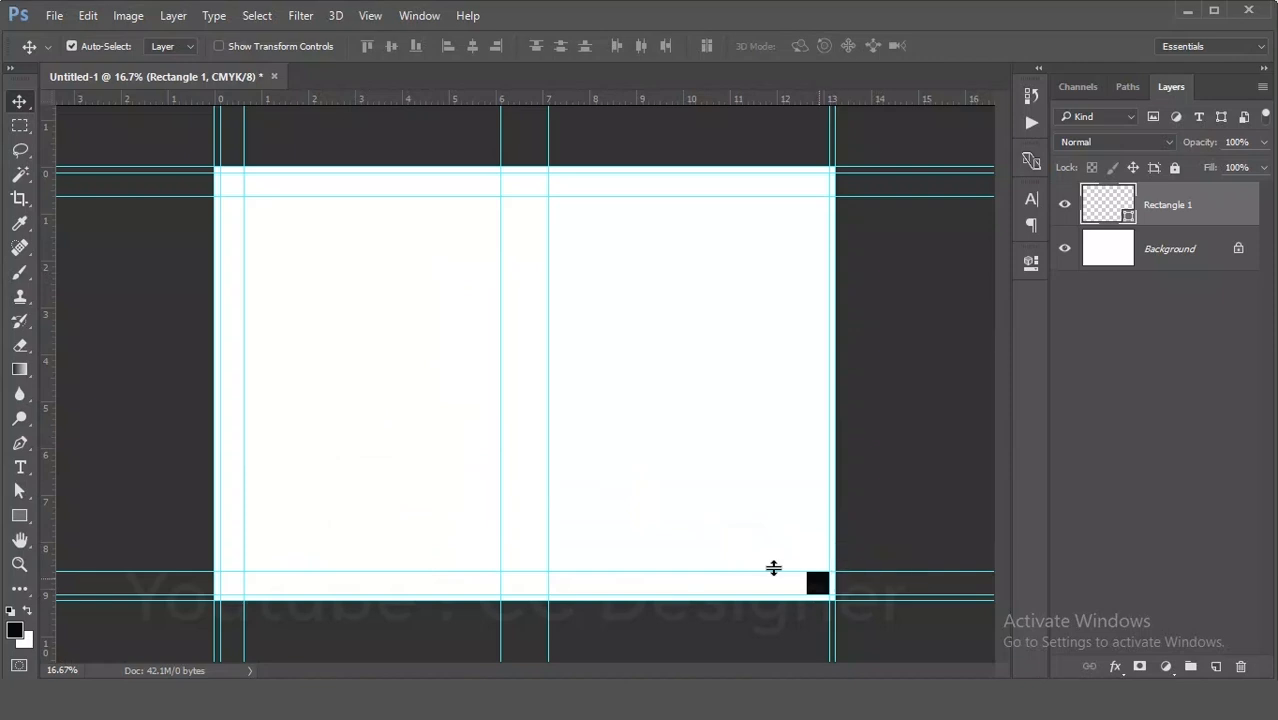
drag(569, 484, 804, 515)
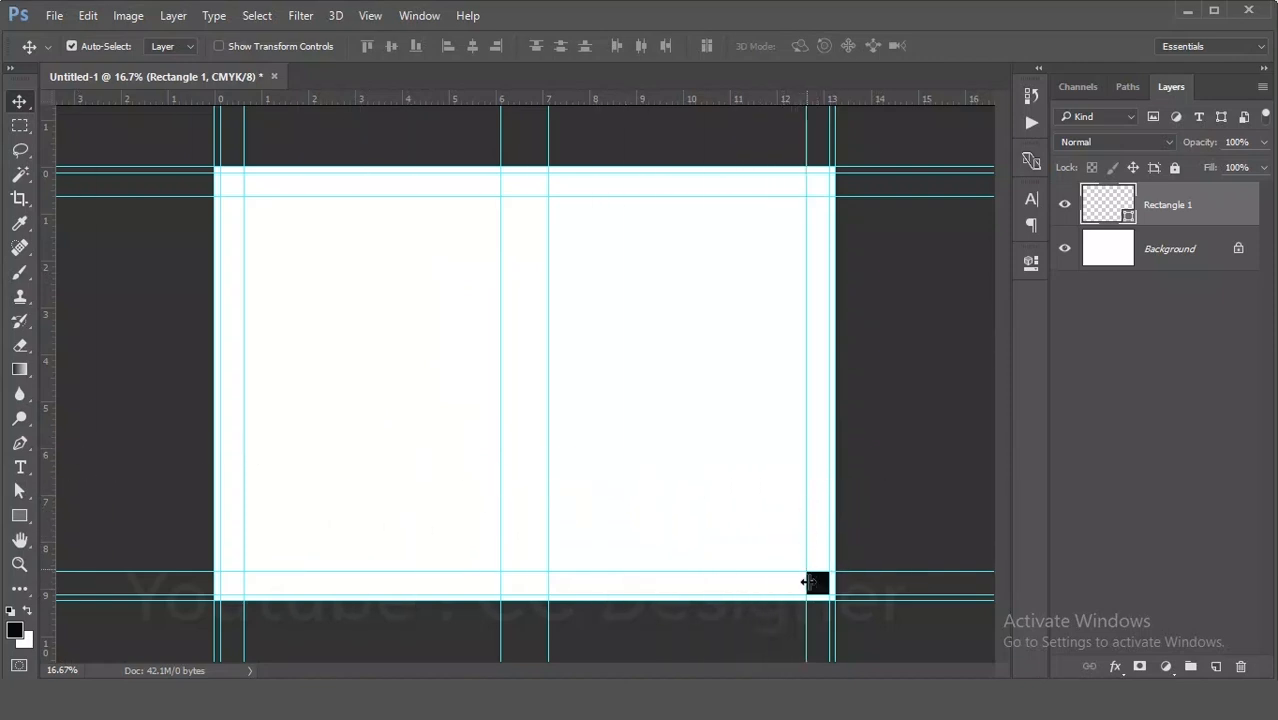
- Delete the 0.5-inch reference square
drag(822, 593, 692, 382)
key(Delete)
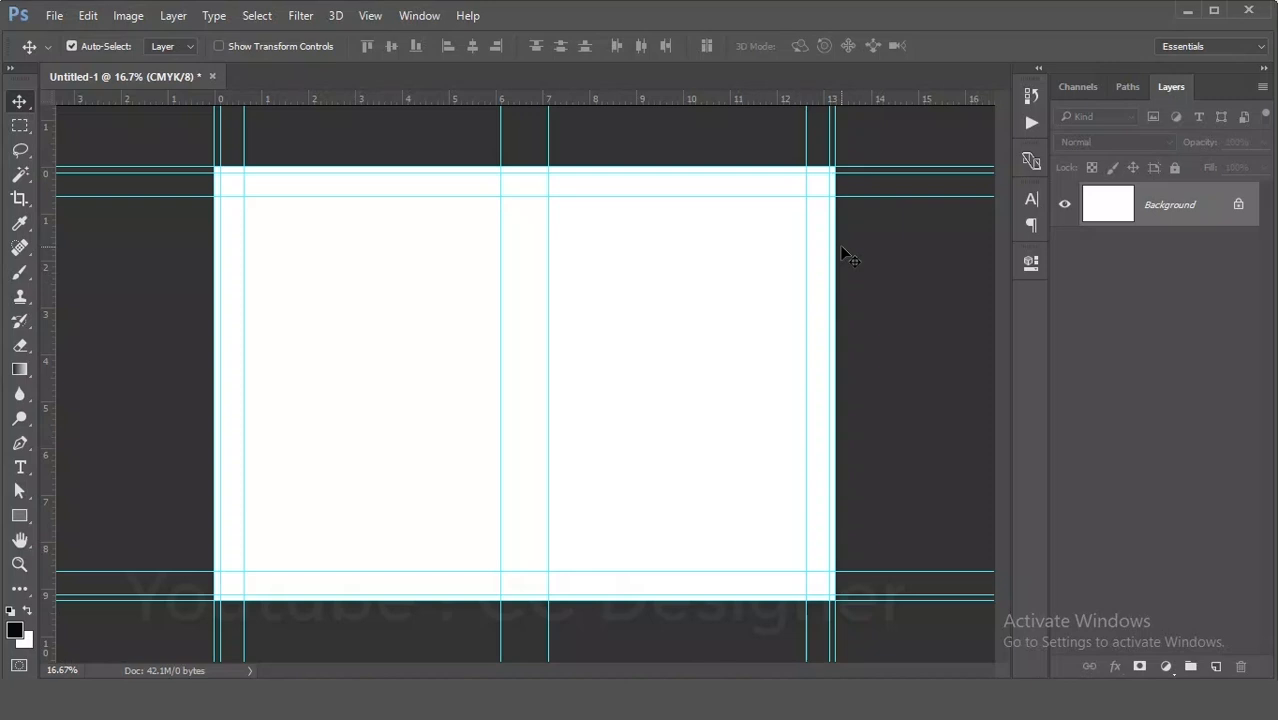
- Extend the canvas by 0.25 inch relative in both width and height
click(128, 16)
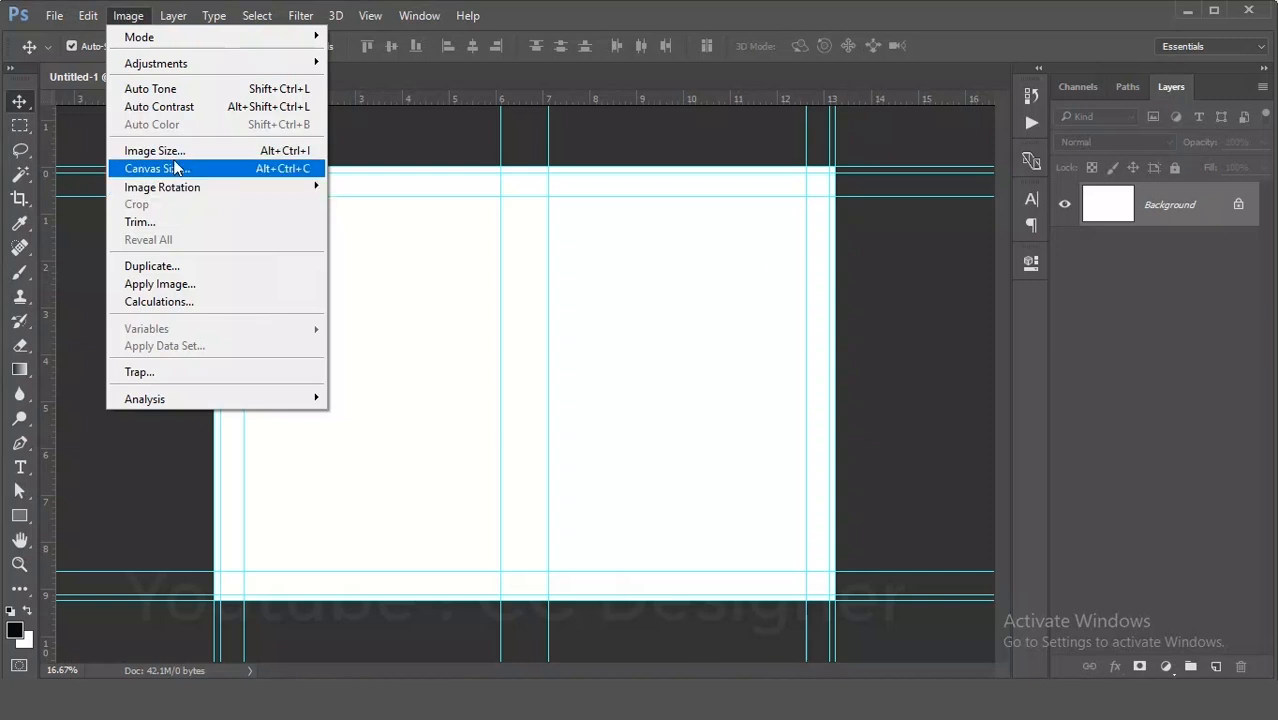
click(175, 167)
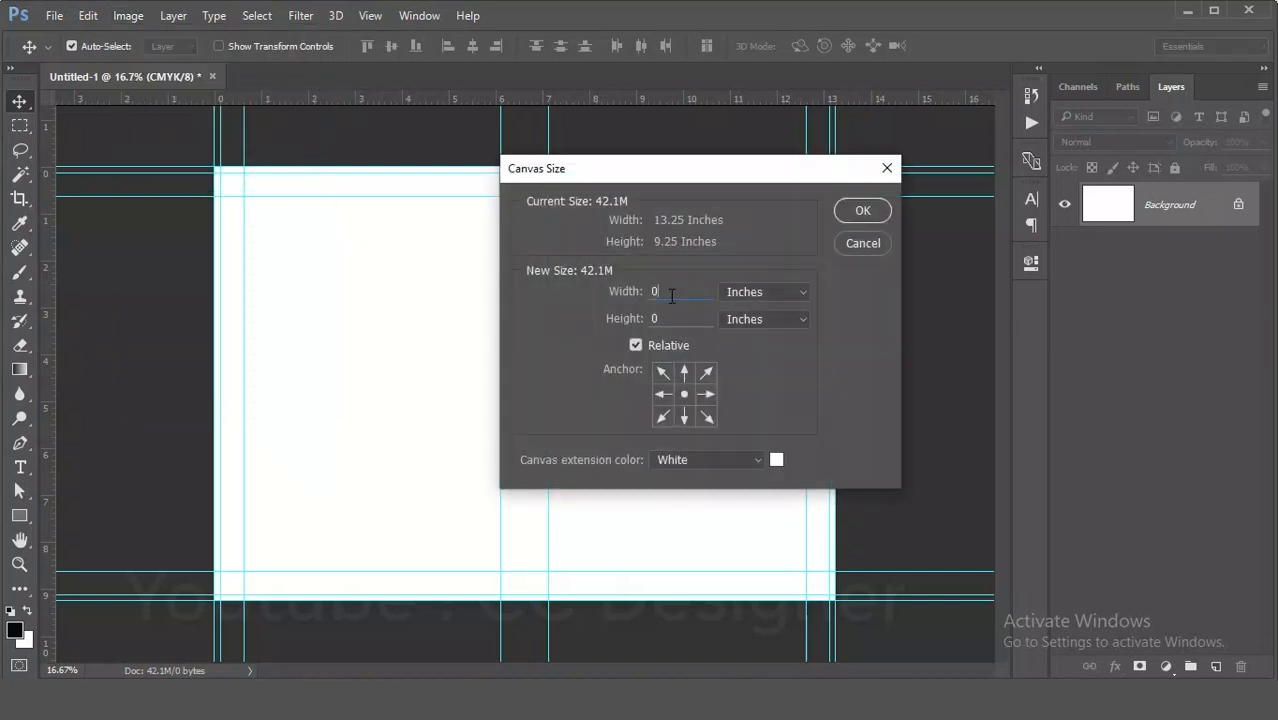
text(.2)
text(.)
text(25)
click(862, 210)
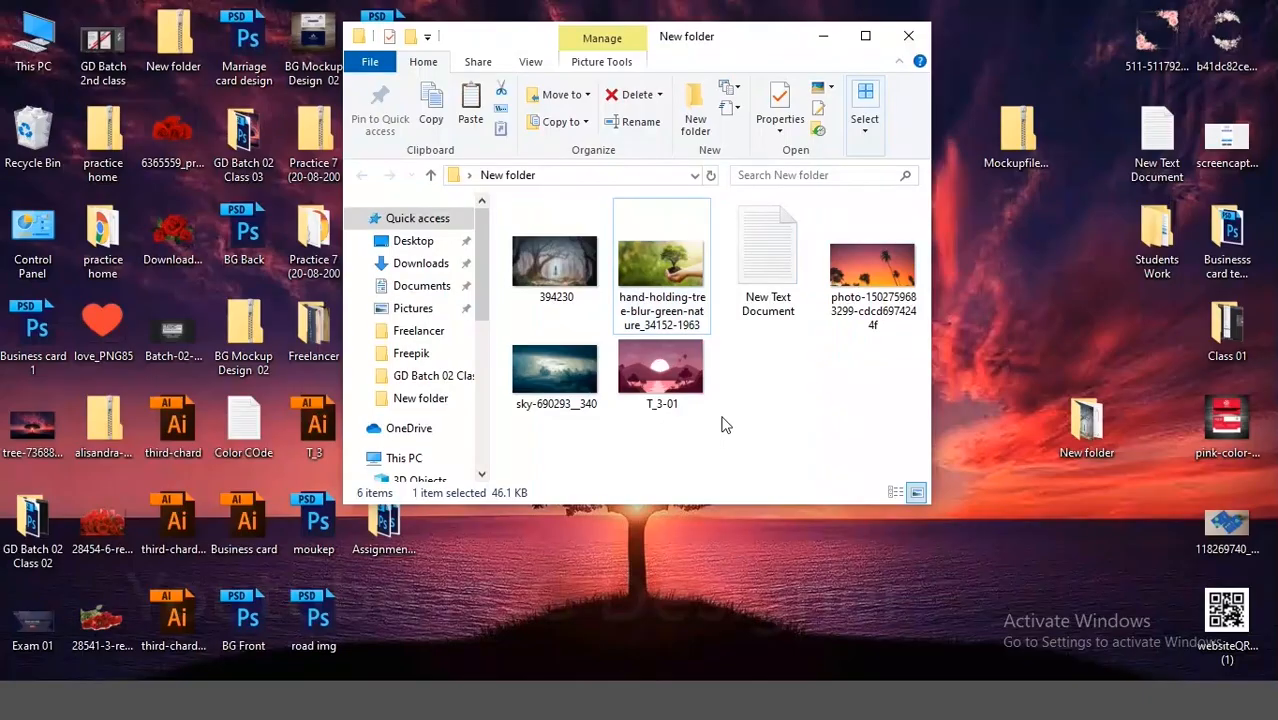
- Preview the candidate background images in the image folder
double_click(668, 372)
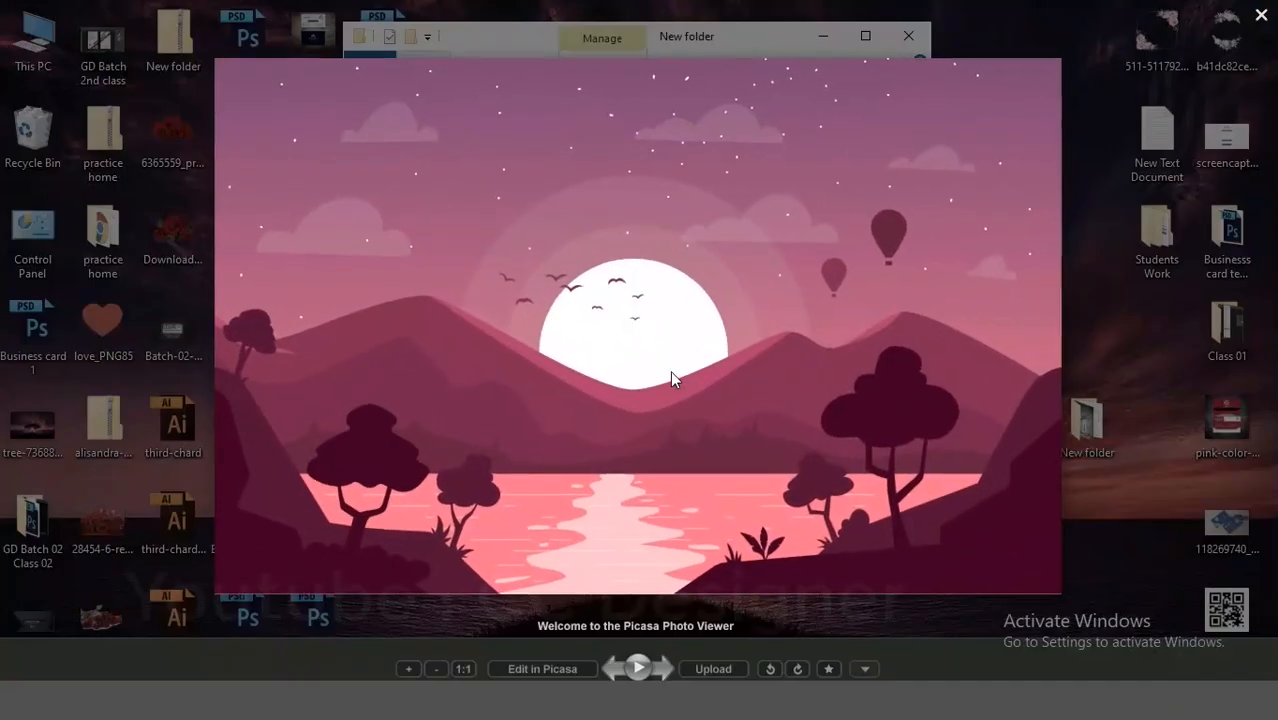
scroll(670, 370, up, 5)
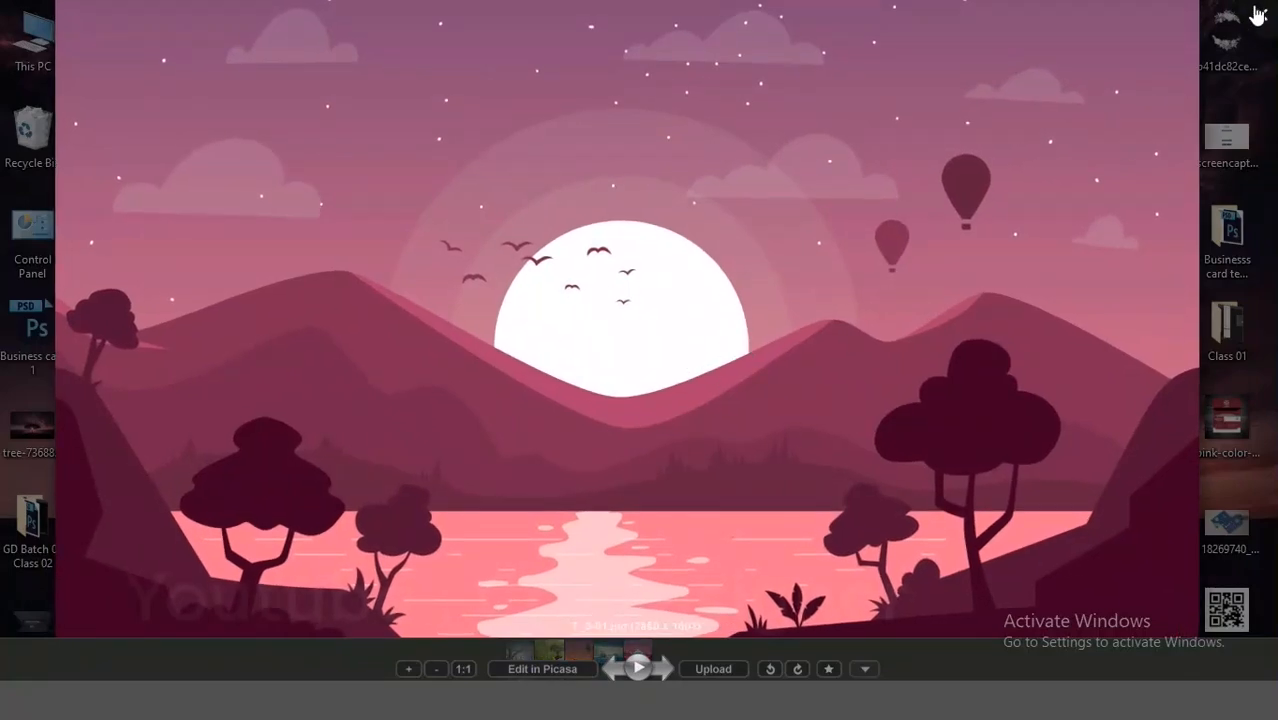
click(1257, 14)
click(668, 300)
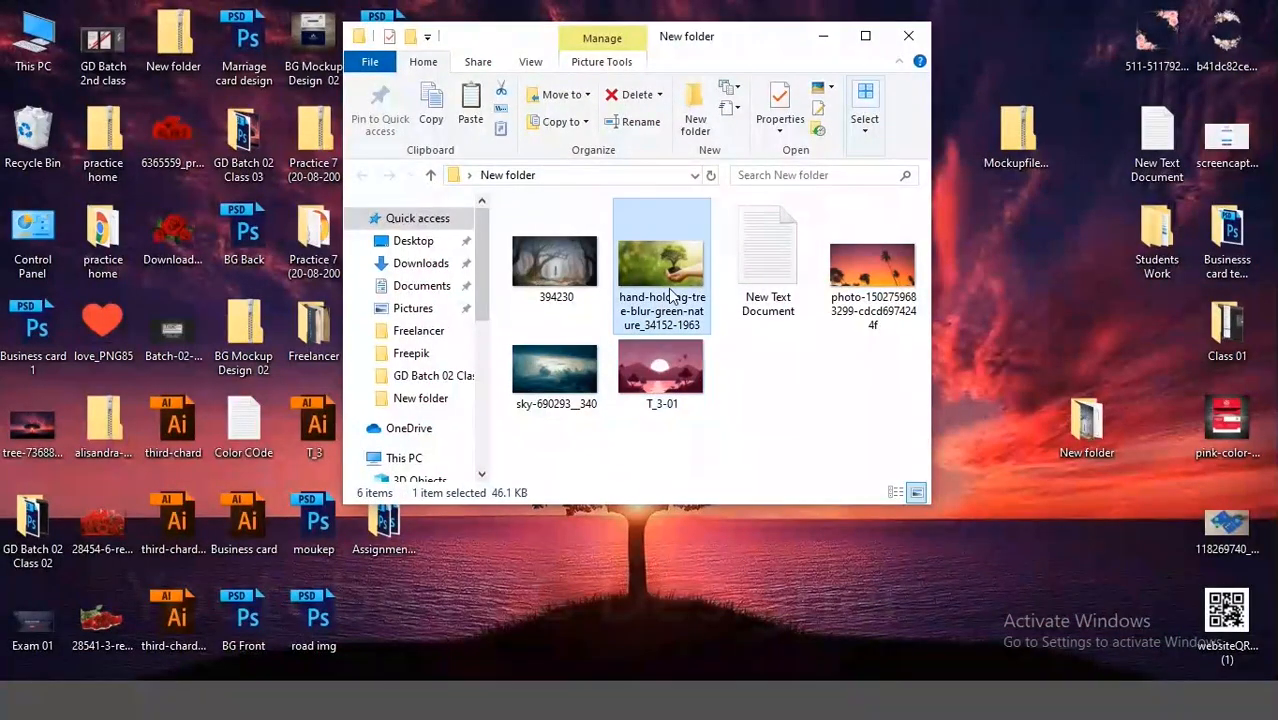
double_click(670, 296)
key(Escape)
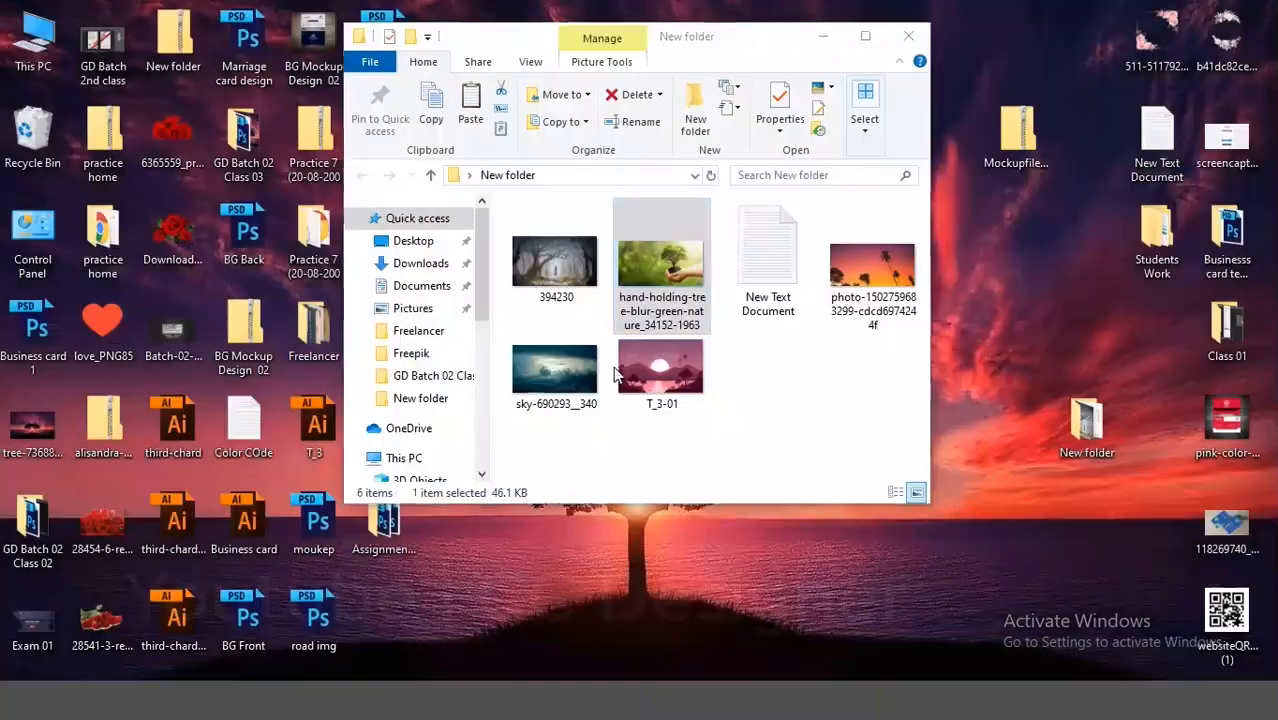
double_click(556, 378)
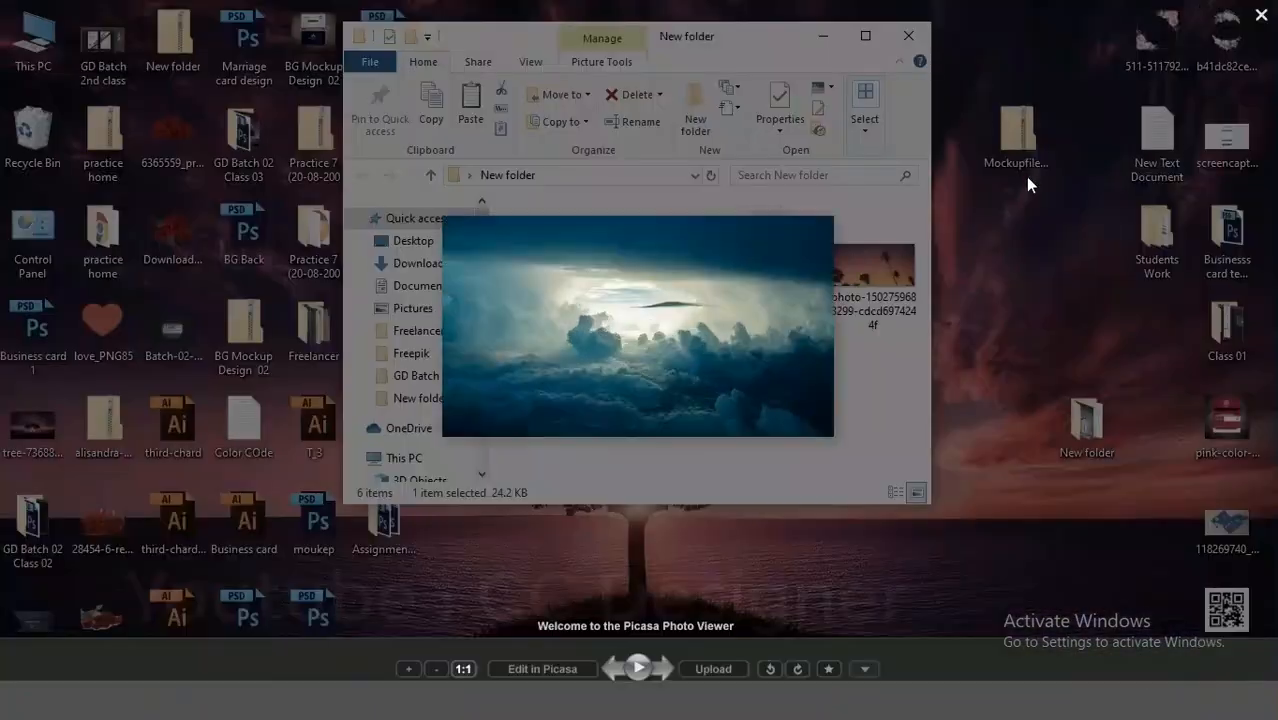
key(Escape)
- Place the sky-690293__340 image into the cover document
drag(556, 378, 318, 655)
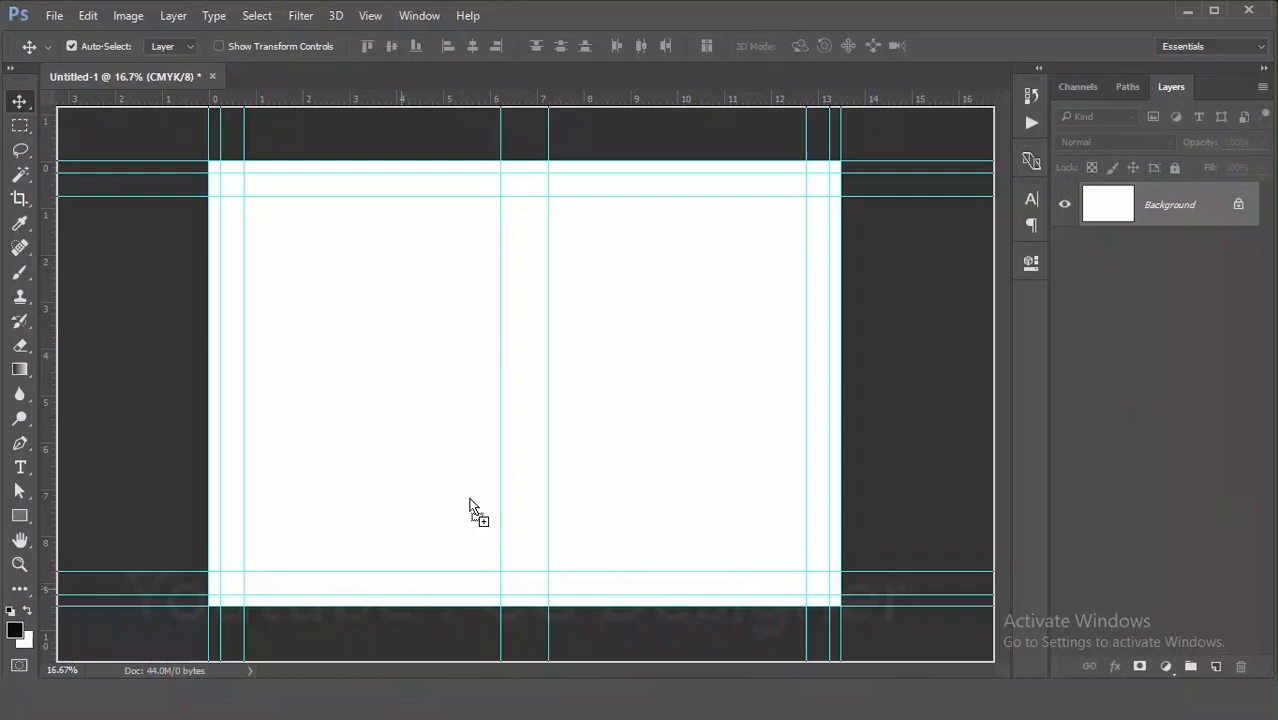
drag(467, 497, 478, 488)
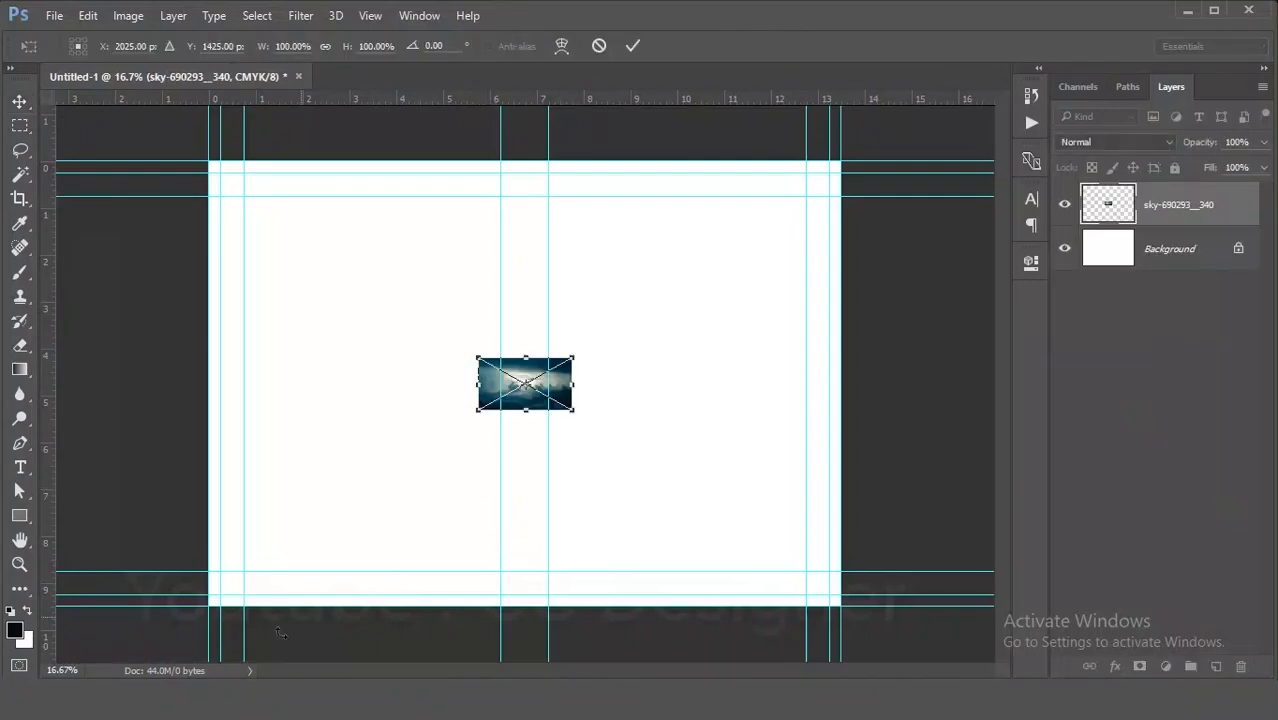
- Examine the folder's image files and their file sizes, then close the folder window
click(122, 700)
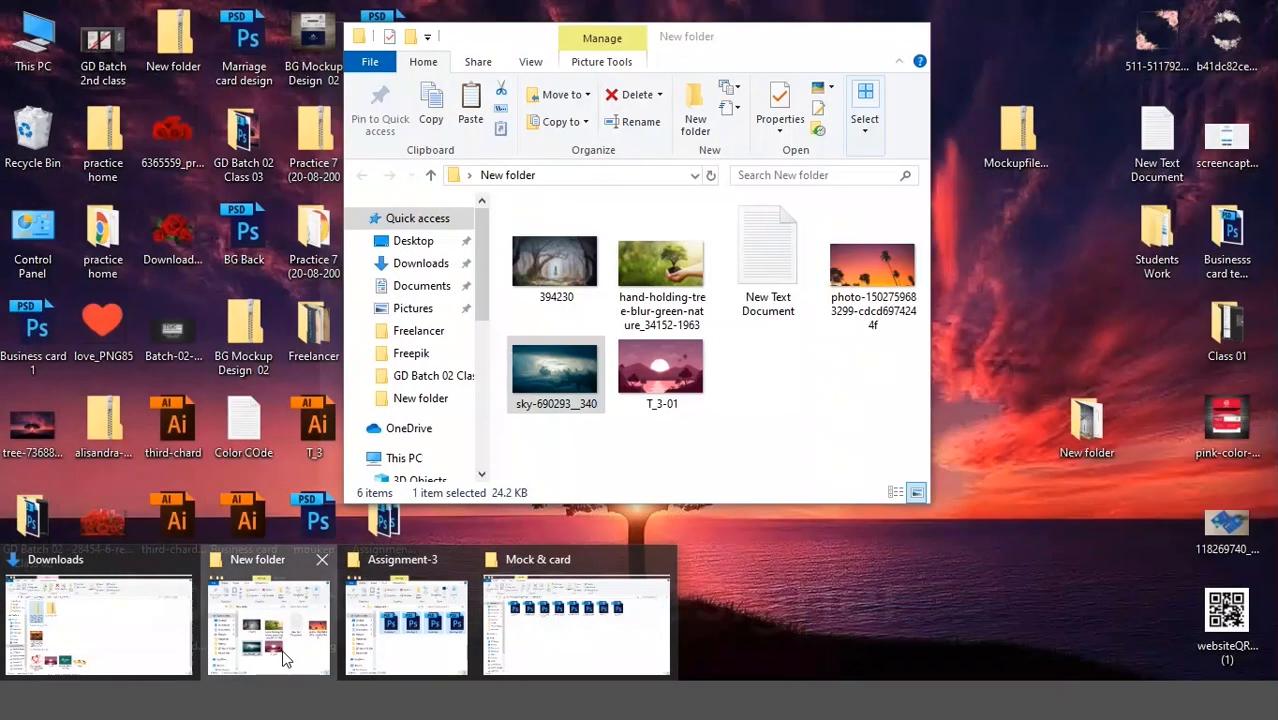
click(288, 655)
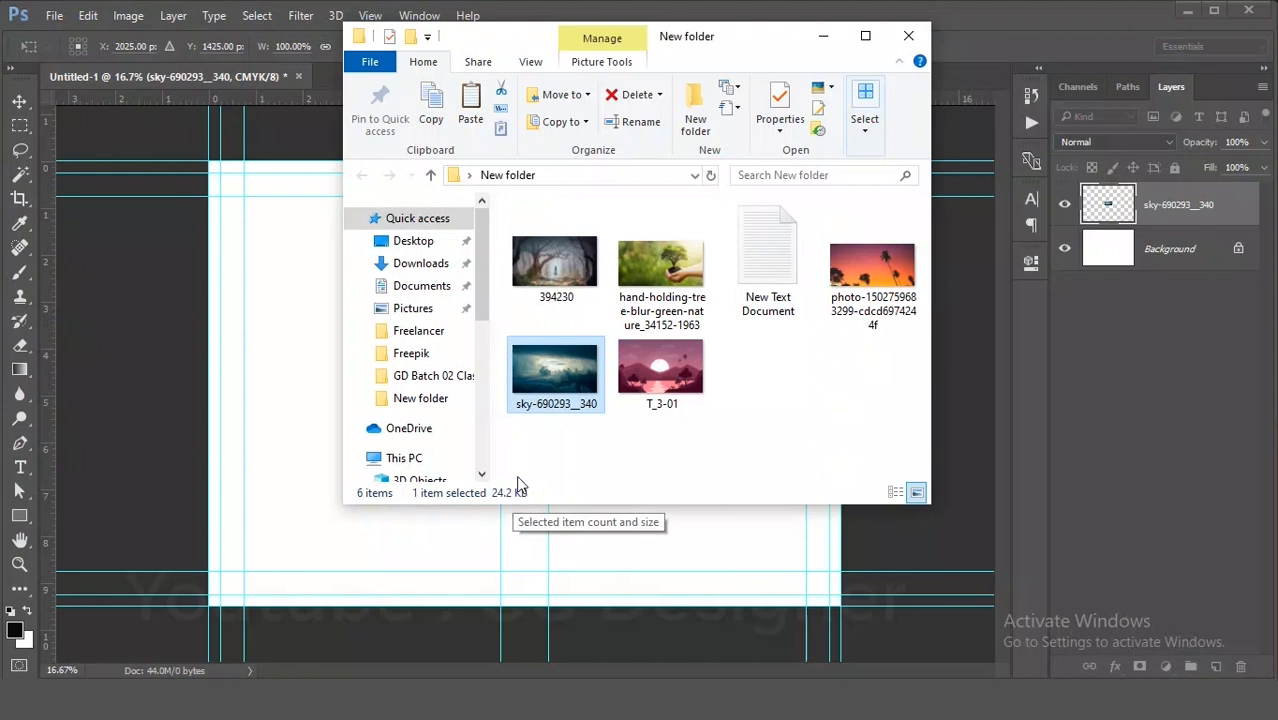
click(688, 351)
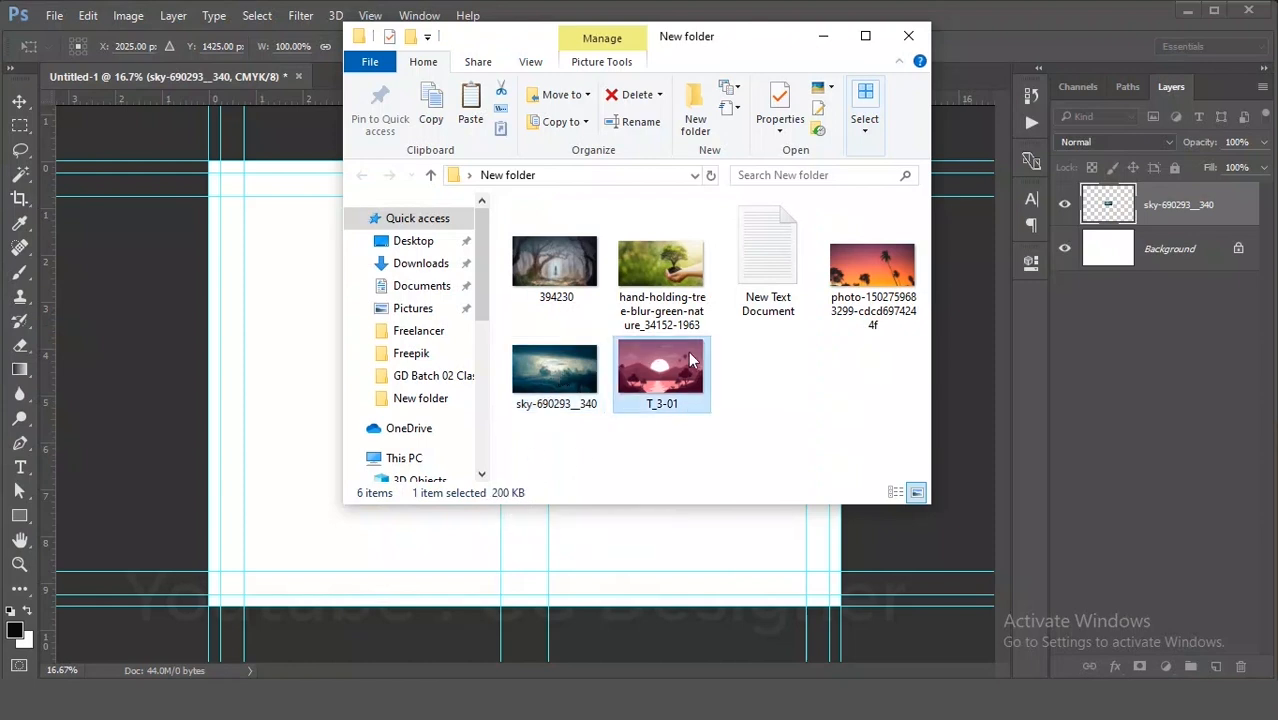
click(549, 404)
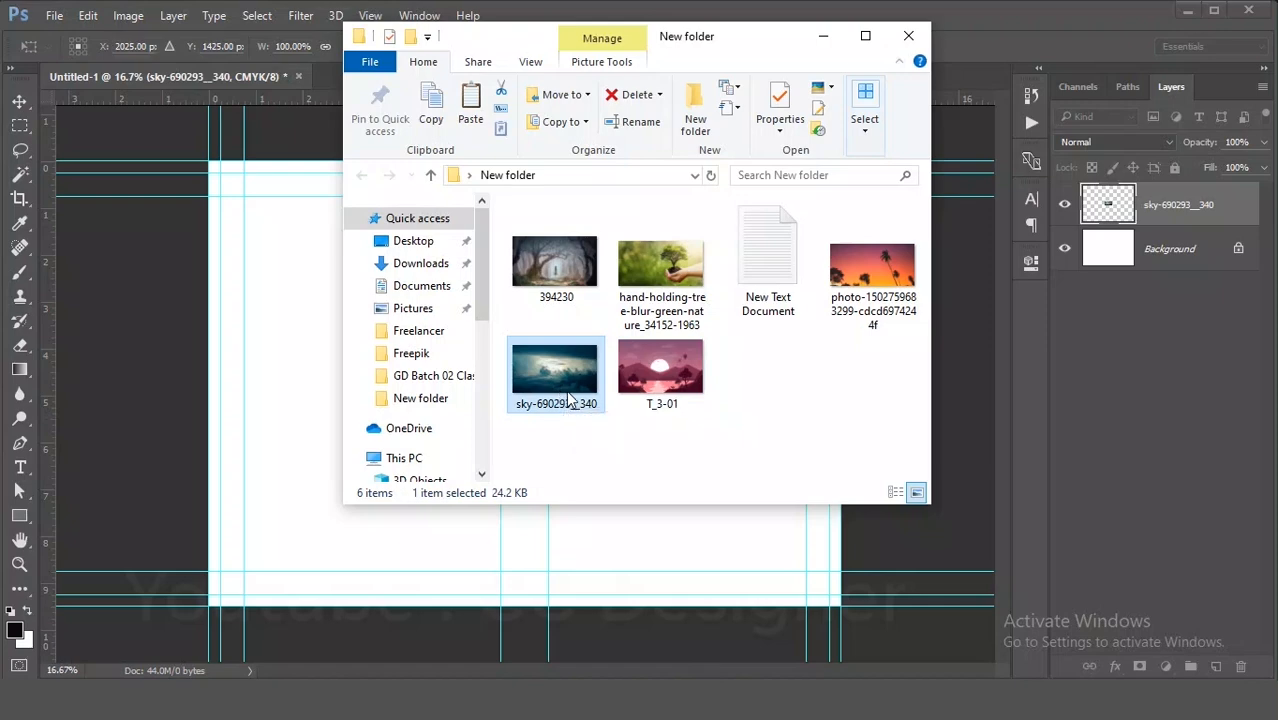
right_click(564, 400)
click(624, 667)
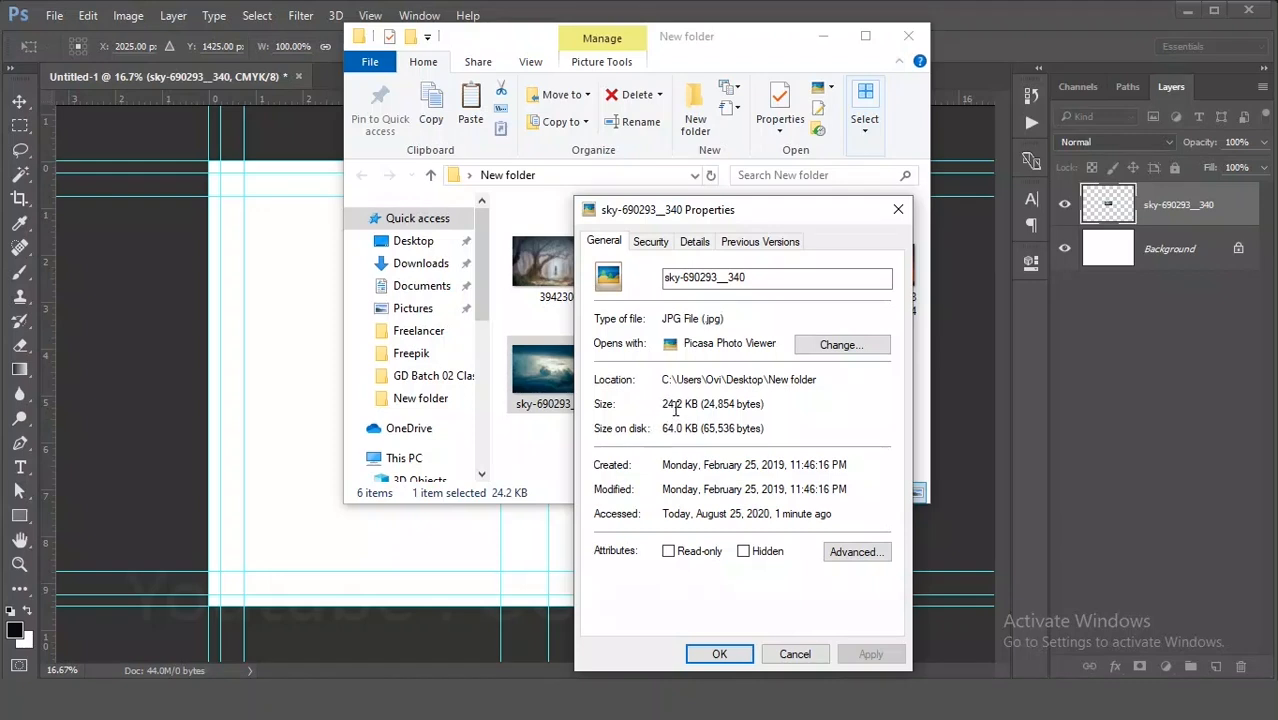
click(898, 209)
click(672, 367)
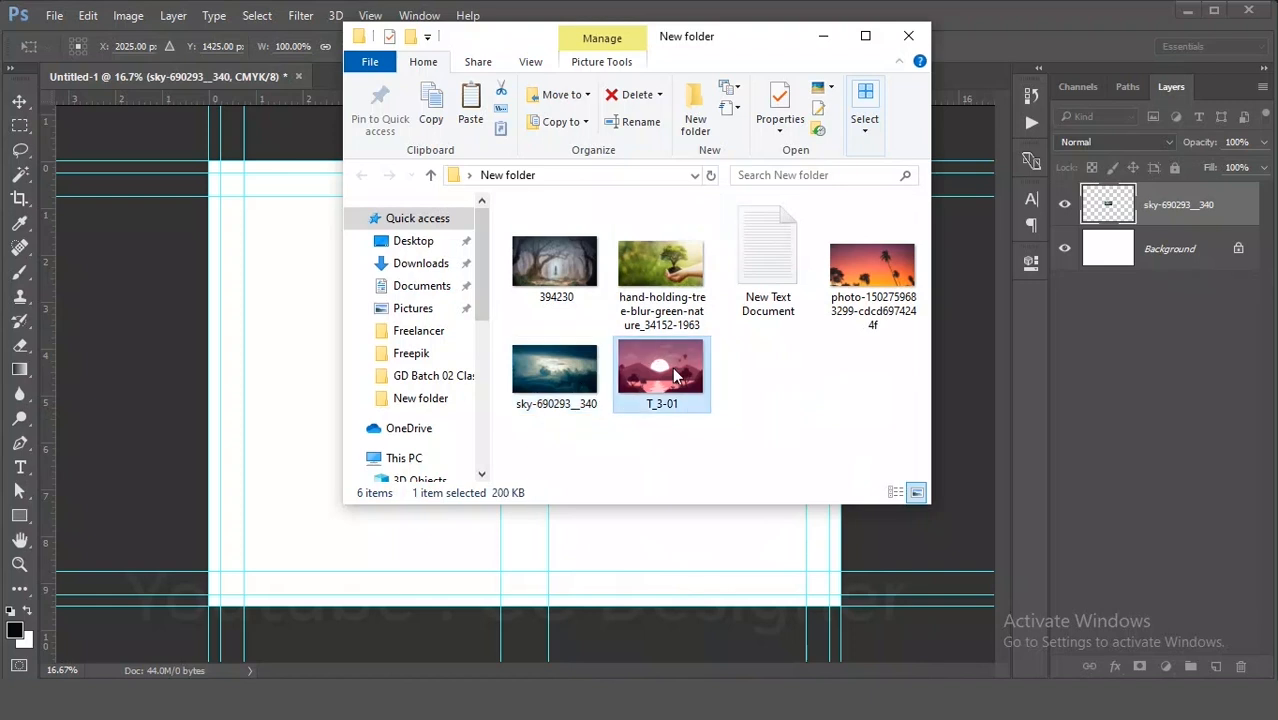
click(663, 253)
click(555, 277)
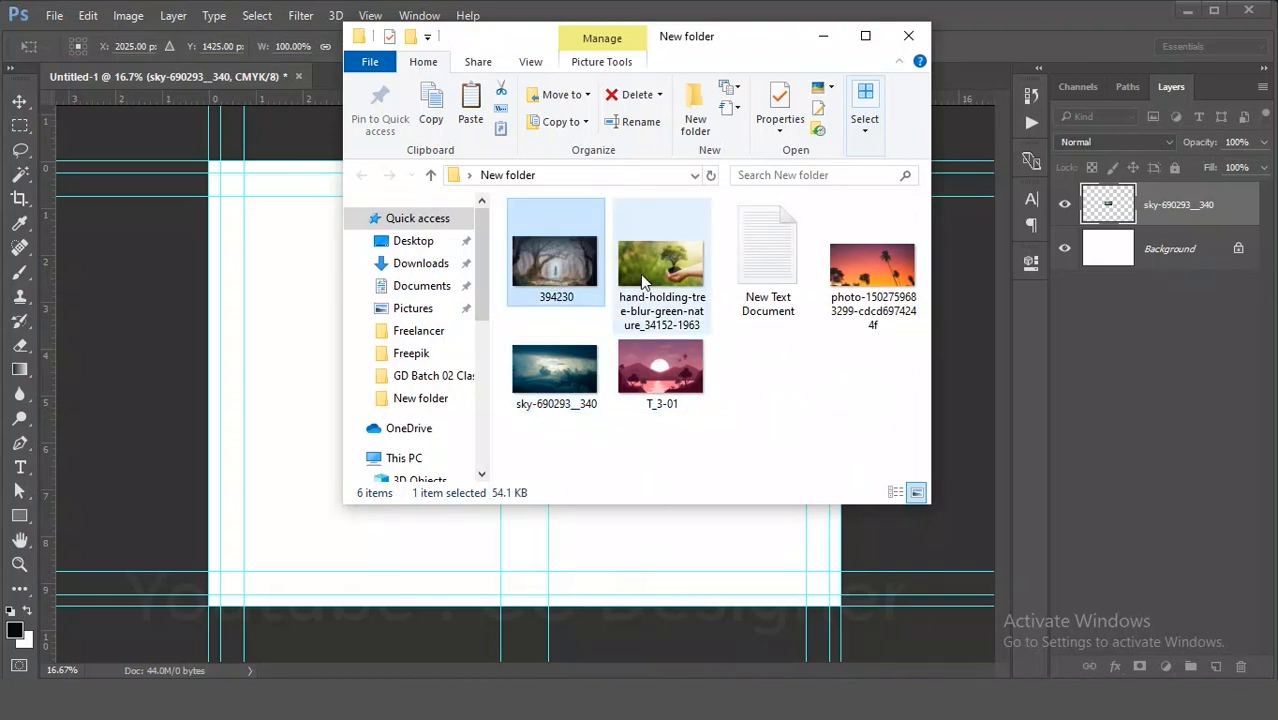
click(641, 274)
click(893, 260)
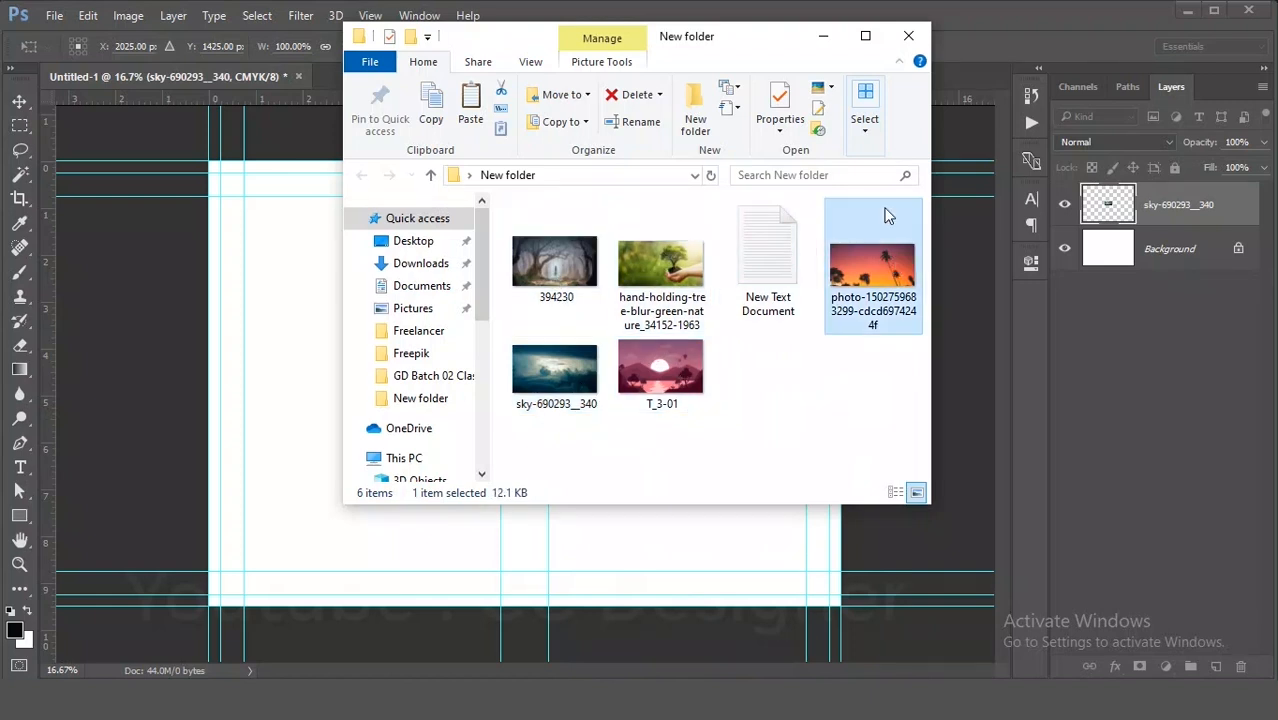
click(909, 36)
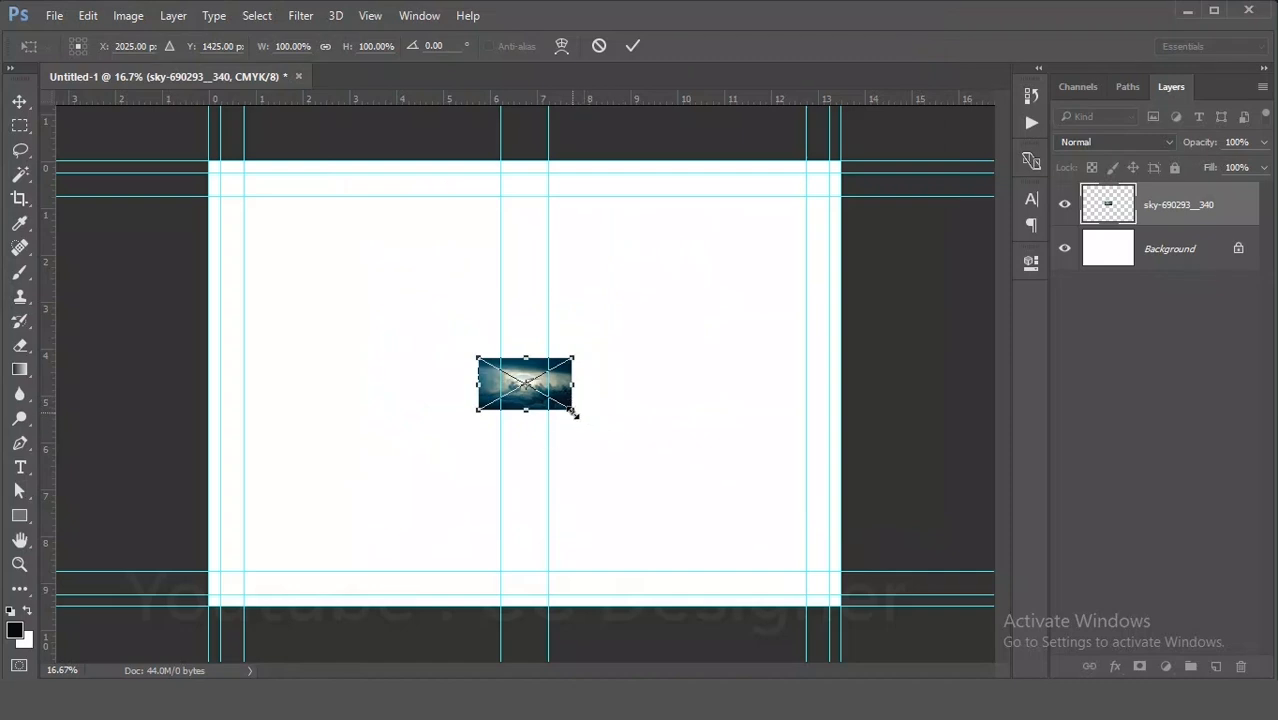
- Scale the placed sky image to about 883% so it covers the whole cover, and commit
drag(573, 412, 890, 700)
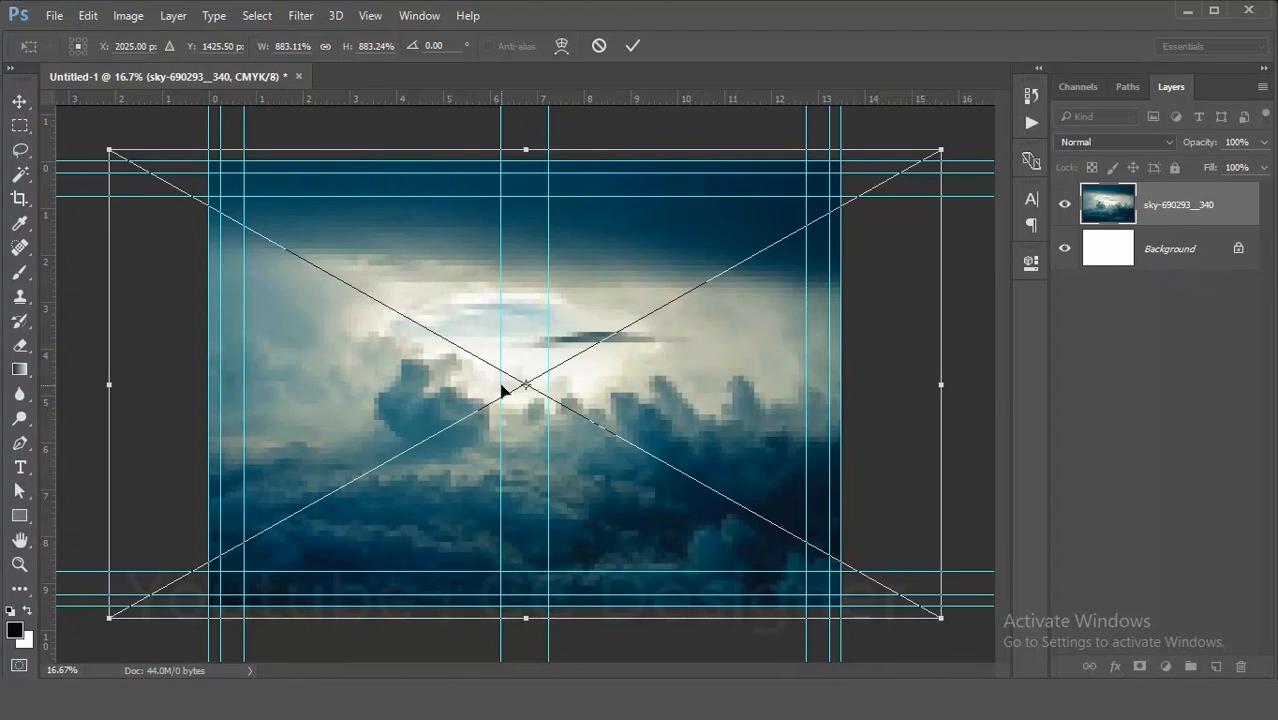
key(Return)
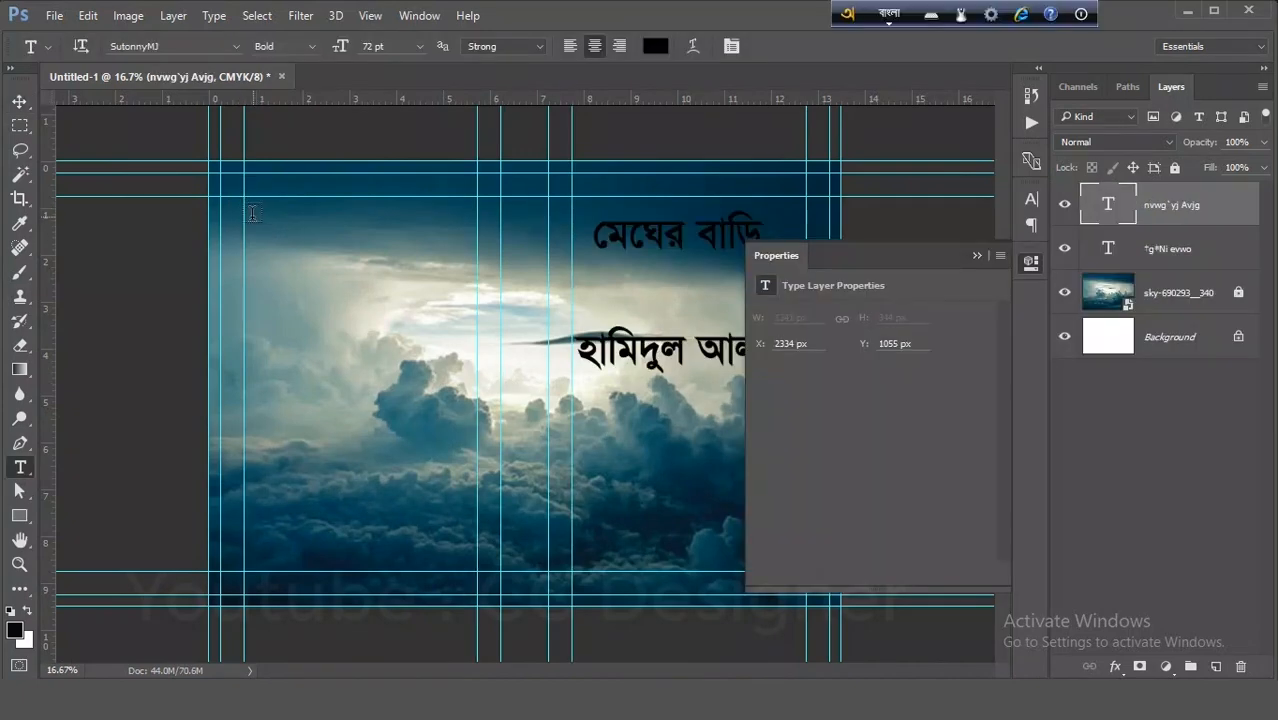
- Draw a paragraph text box on the back cover's upper area and paste the blurb text into it
drag(250, 211, 477, 397)
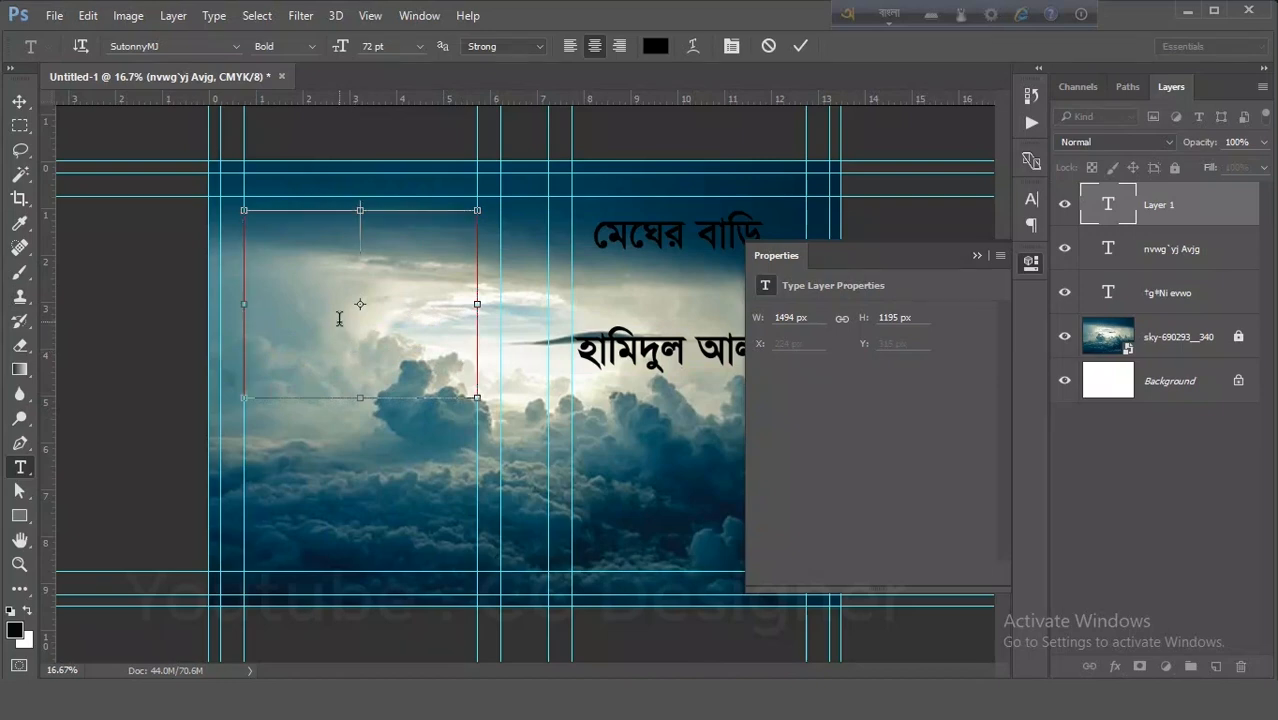
key(ctrl+v)
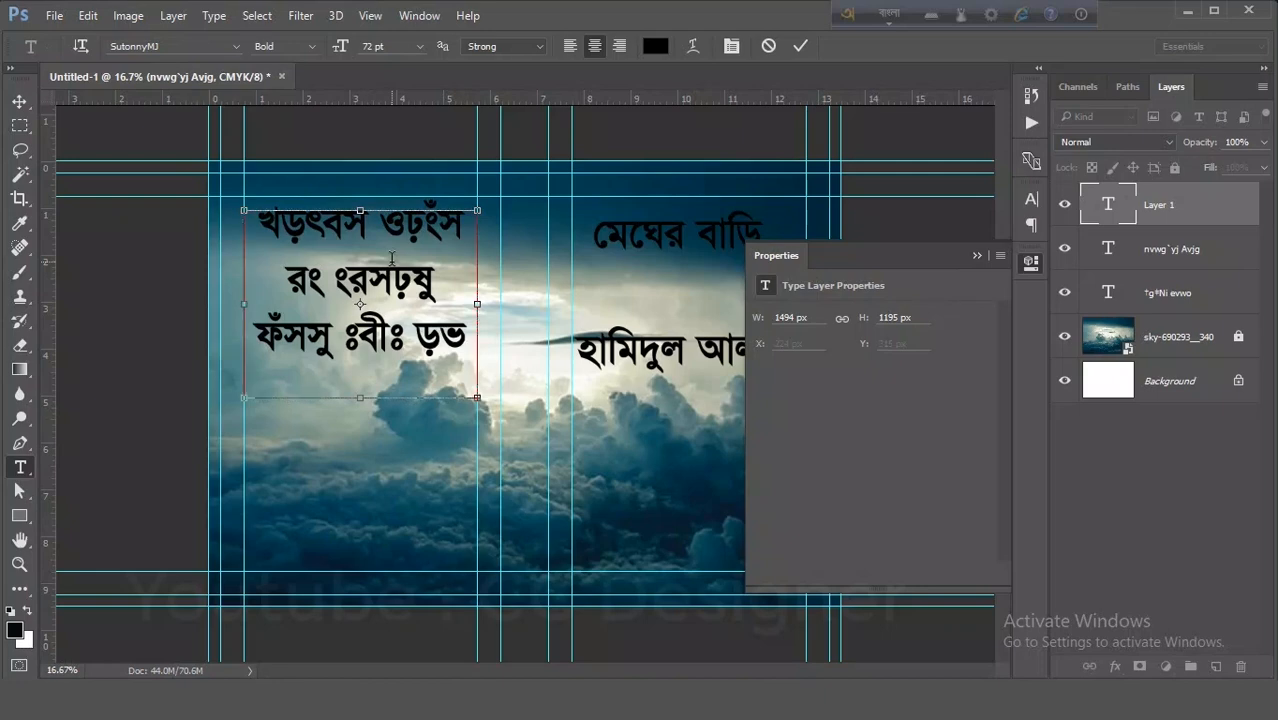
- Set the pasted blurb text's font size to 14 pt
key(ctrl+a)
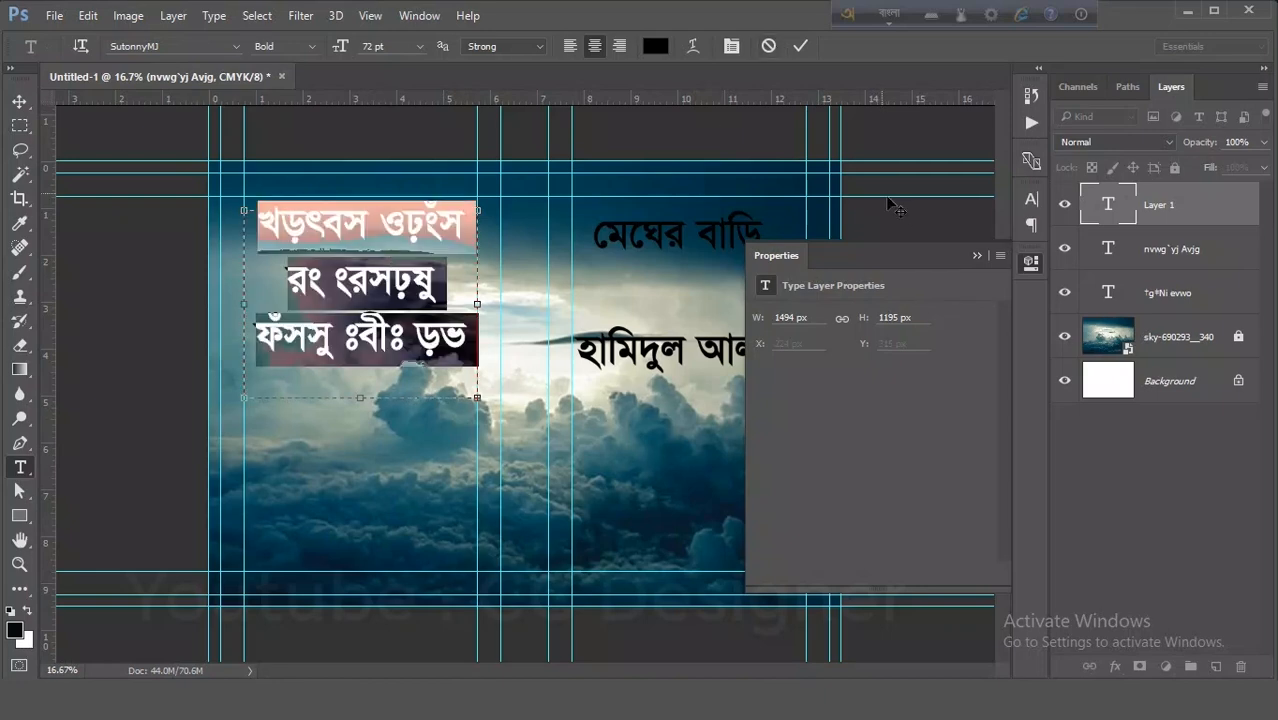
click(1034, 205)
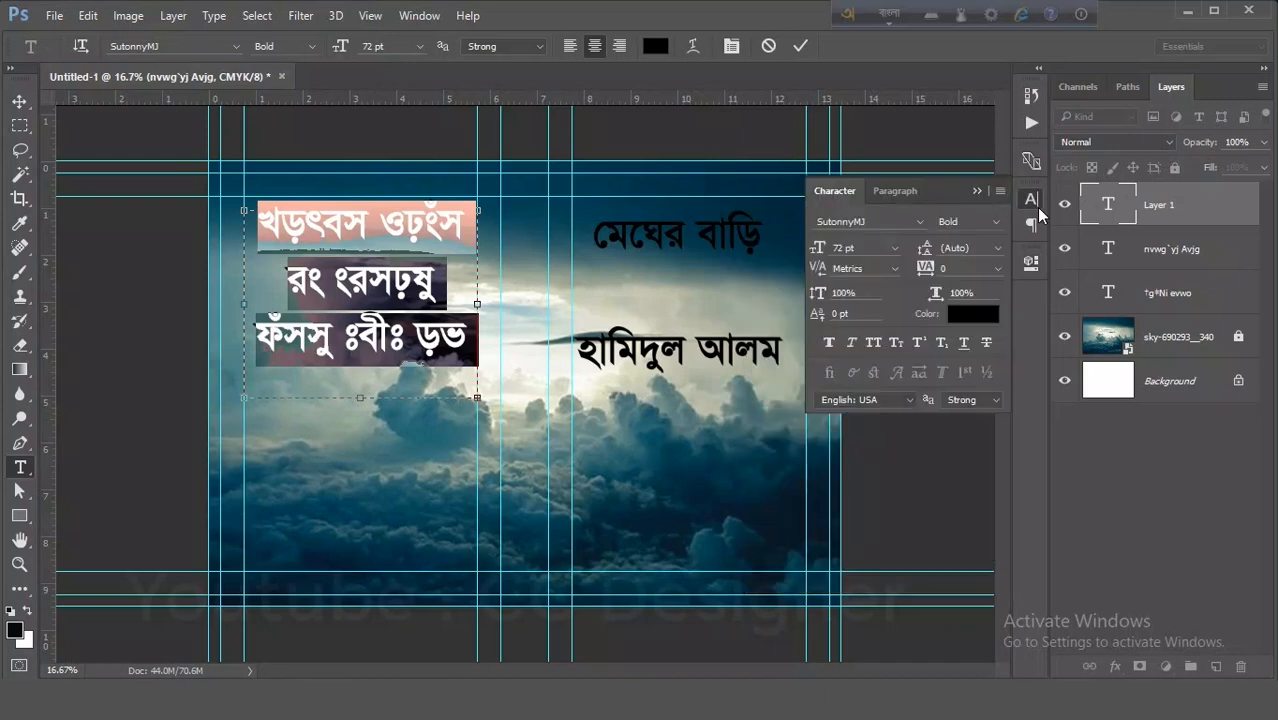
click(896, 247)
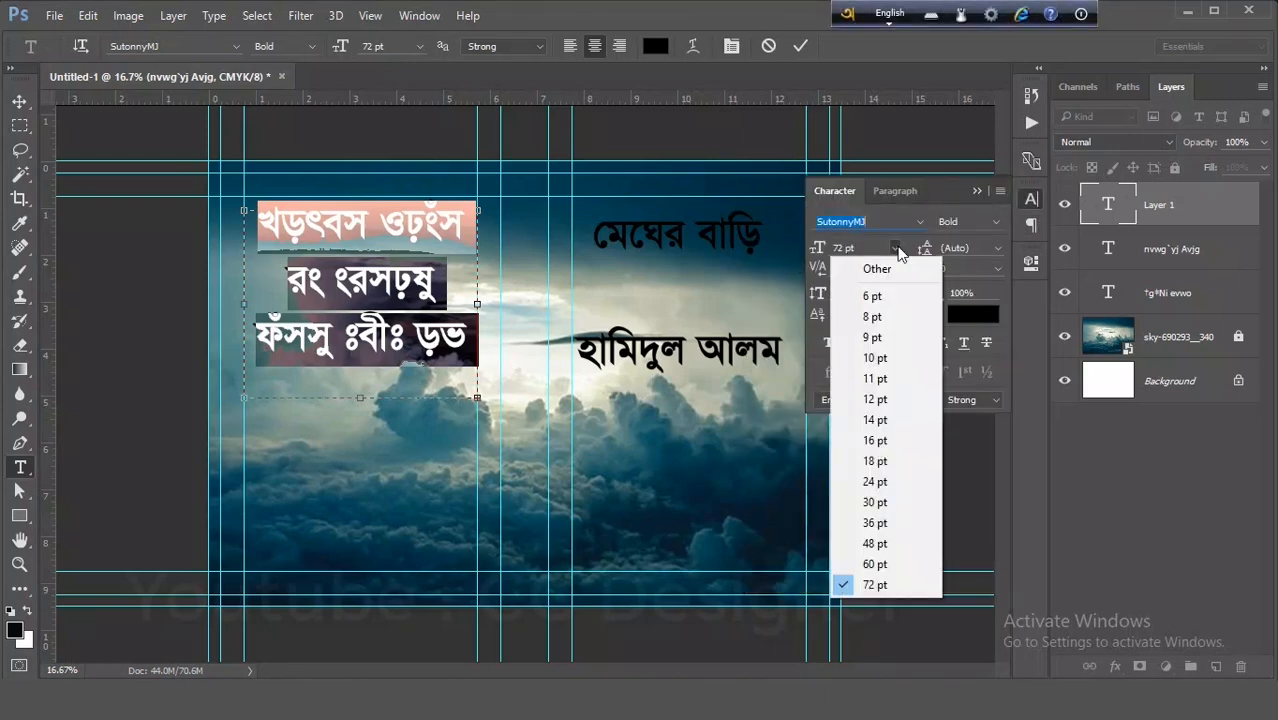
click(898, 397)
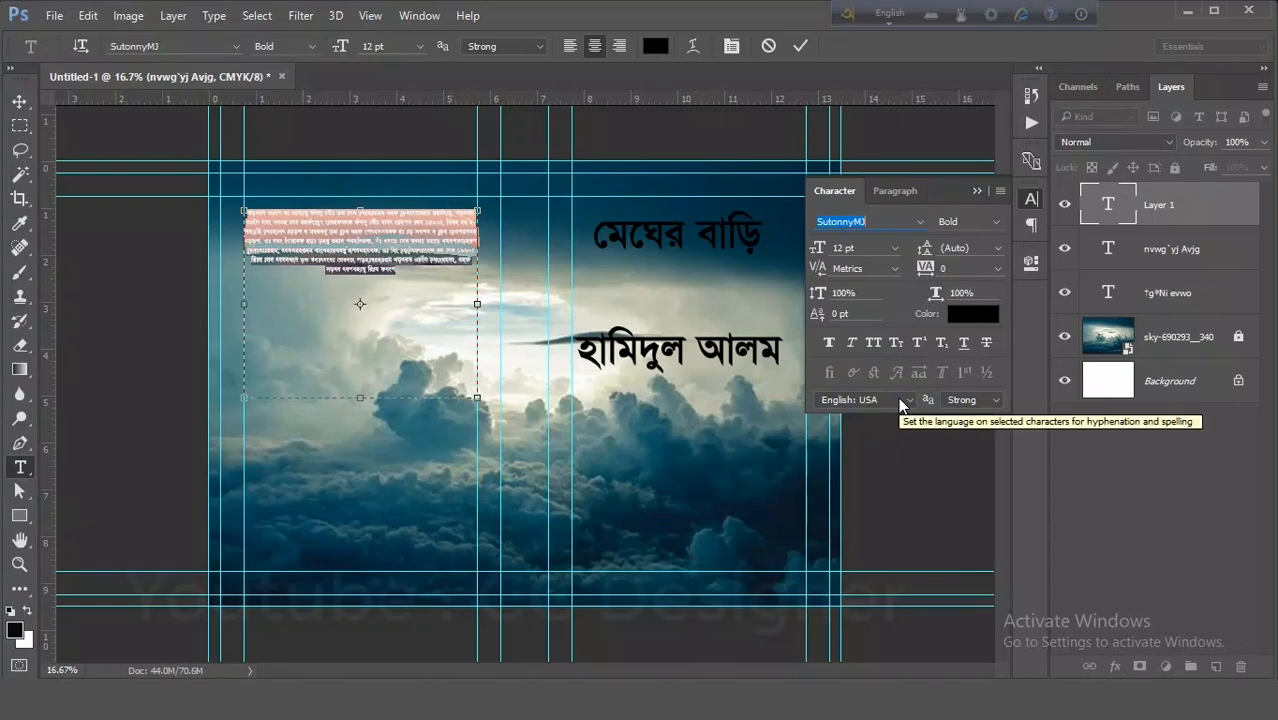
click(893, 247)
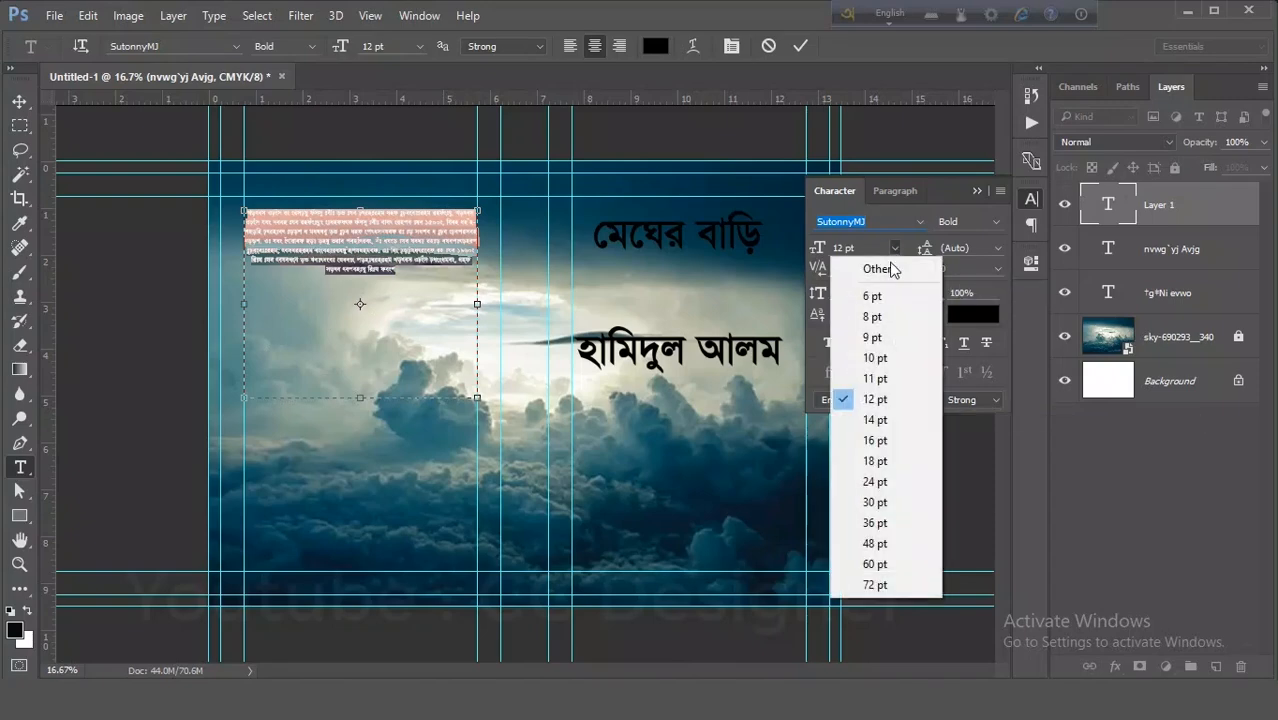
click(884, 420)
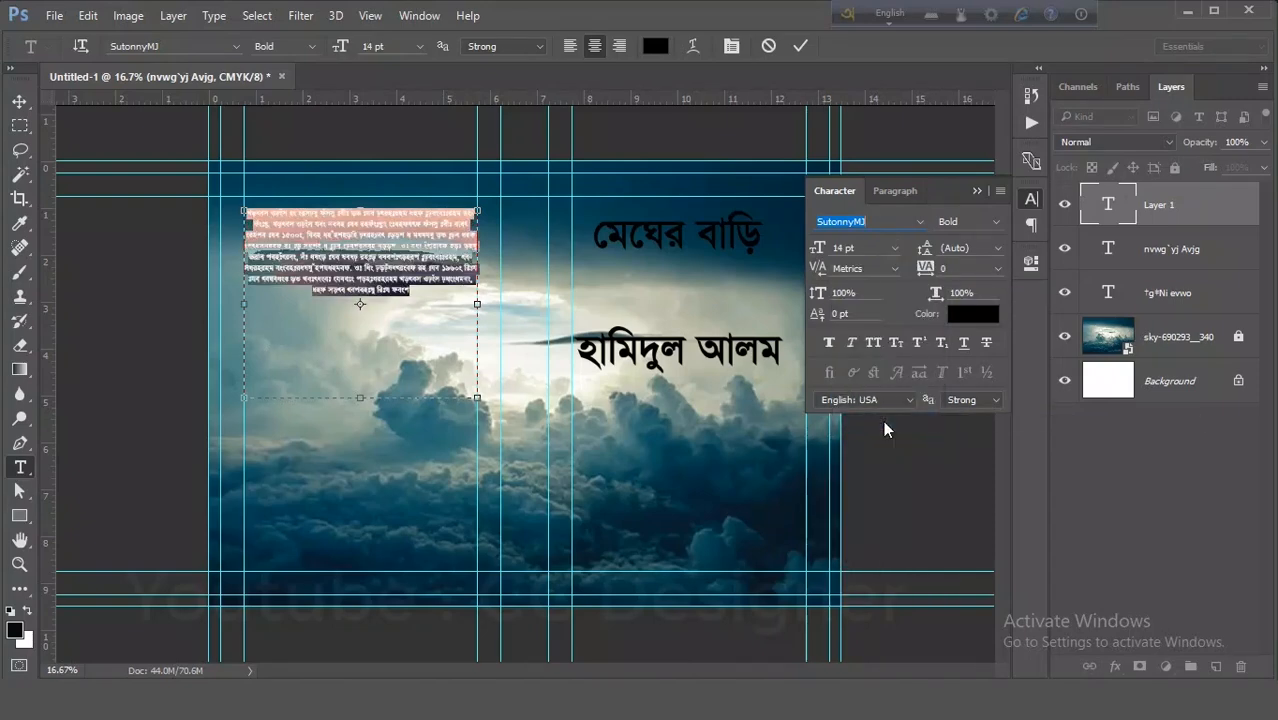
click(19, 101)
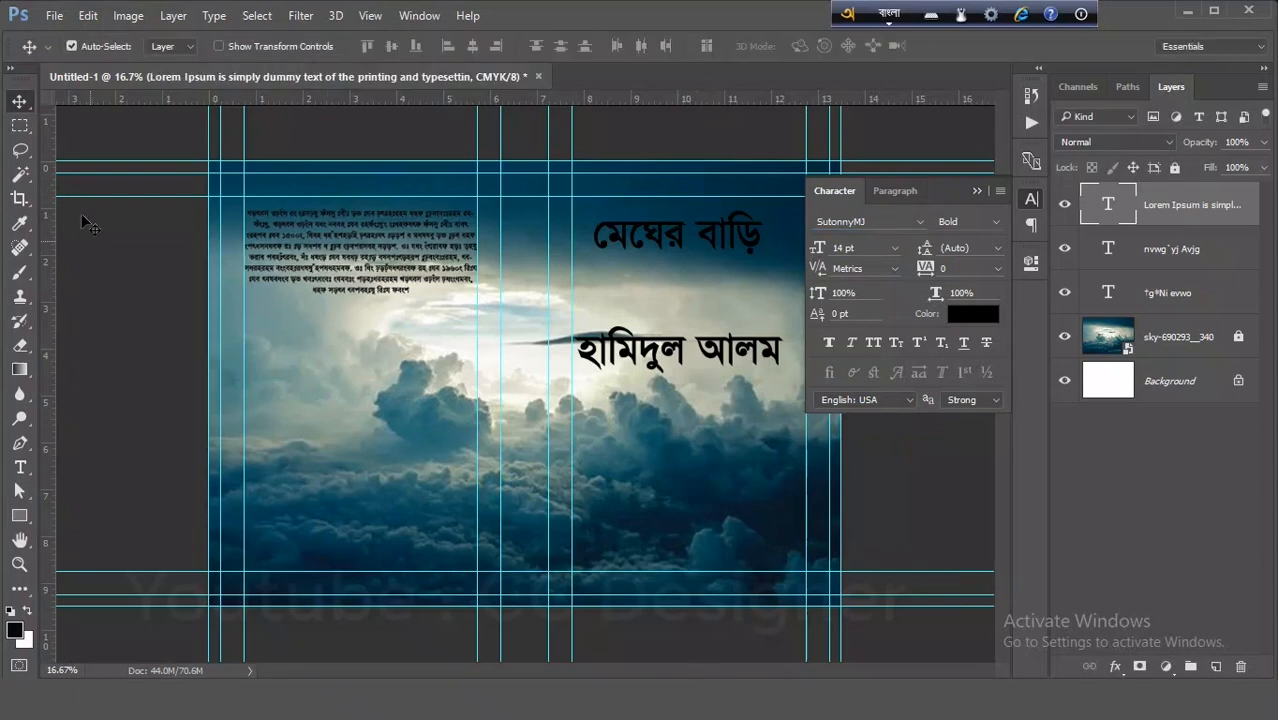
- Left-align the back cover blurb paragraph
key(ctrl+plus)
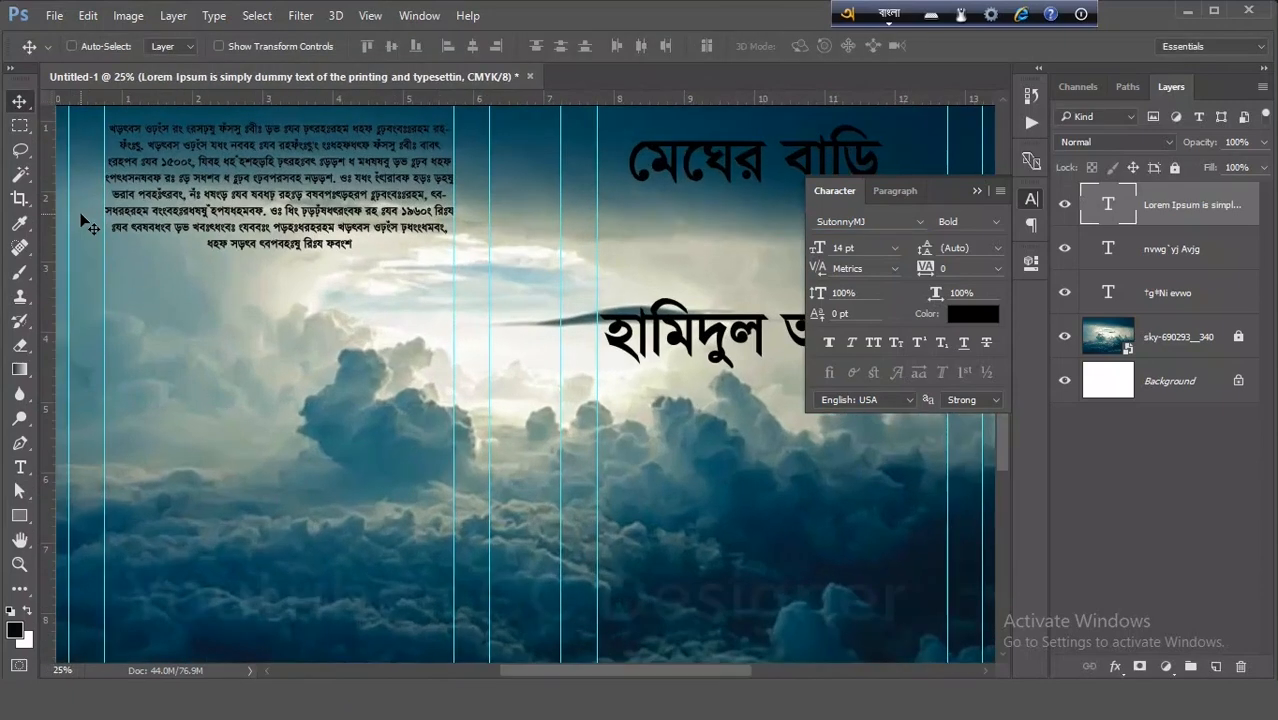
drag(291, 285, 394, 380)
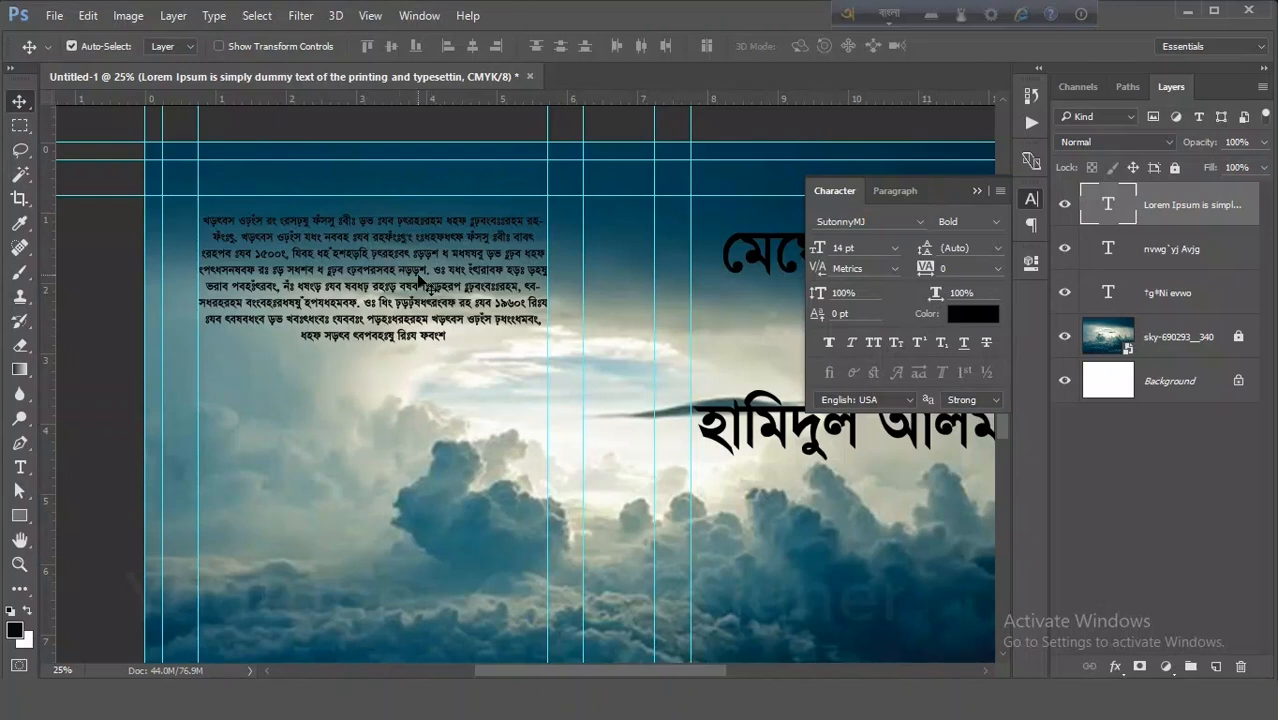
key(ctrl+plus)
drag(438, 398, 517, 461)
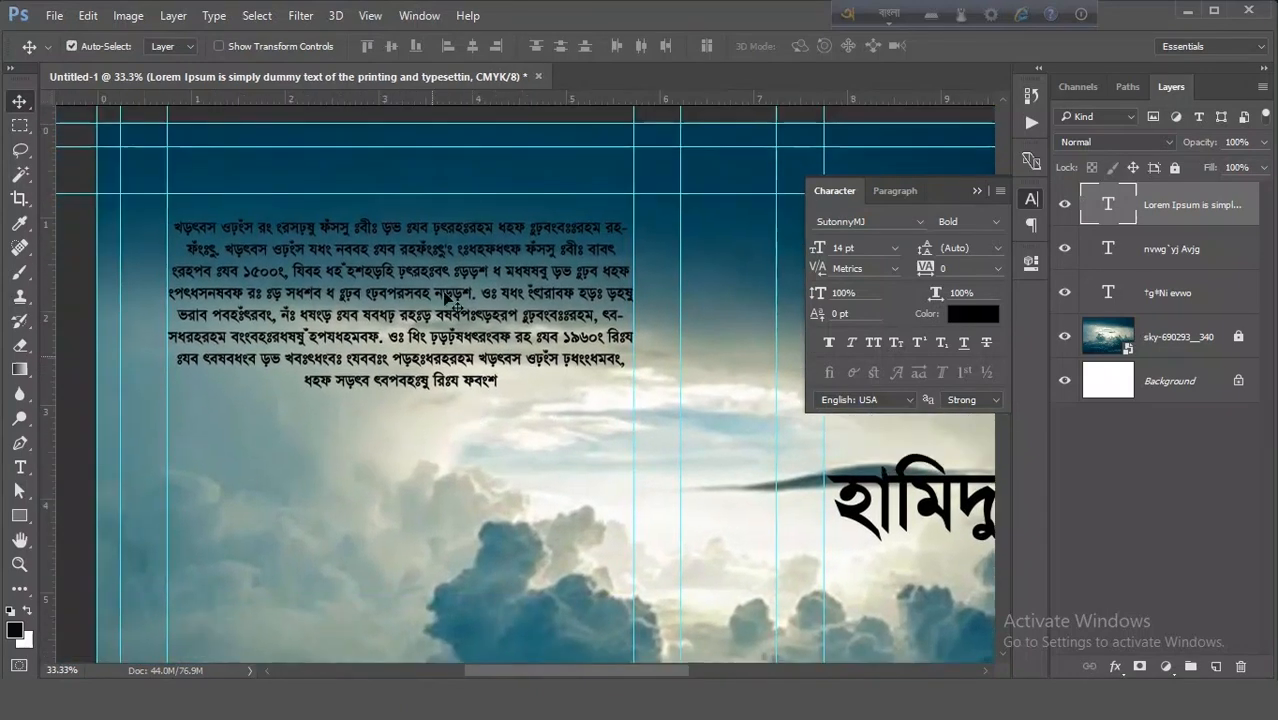
click(896, 190)
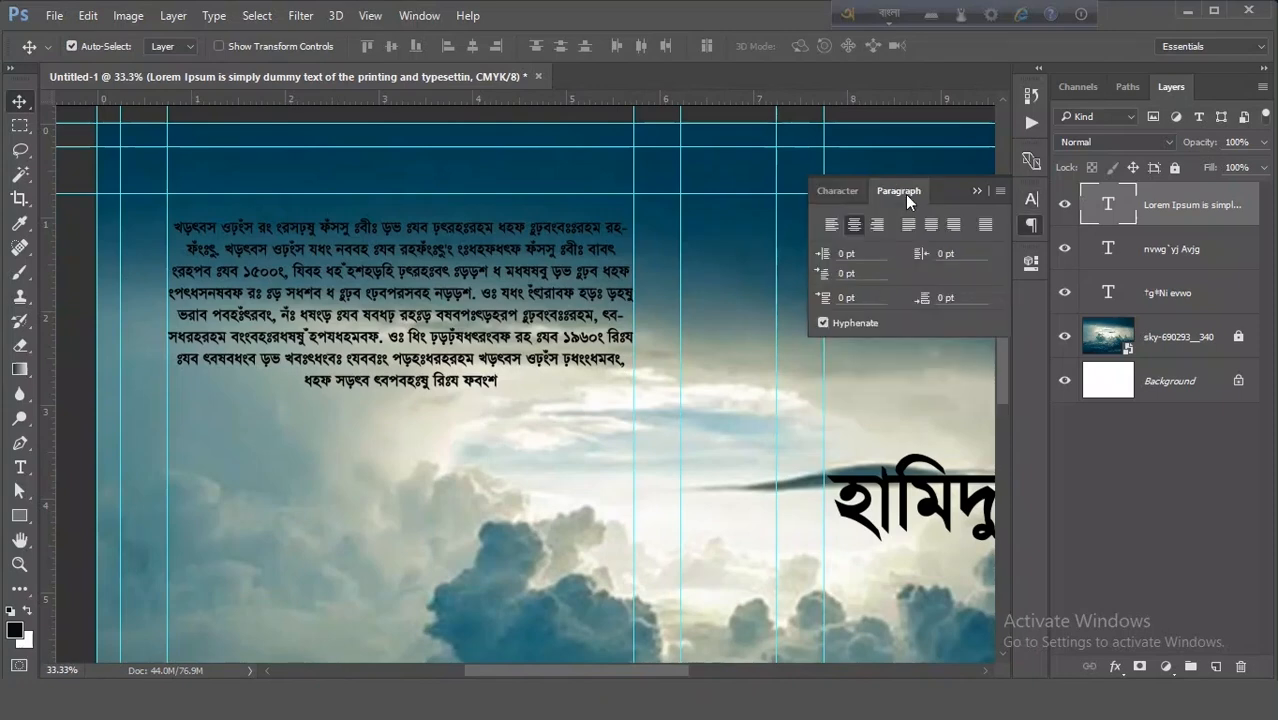
click(832, 226)
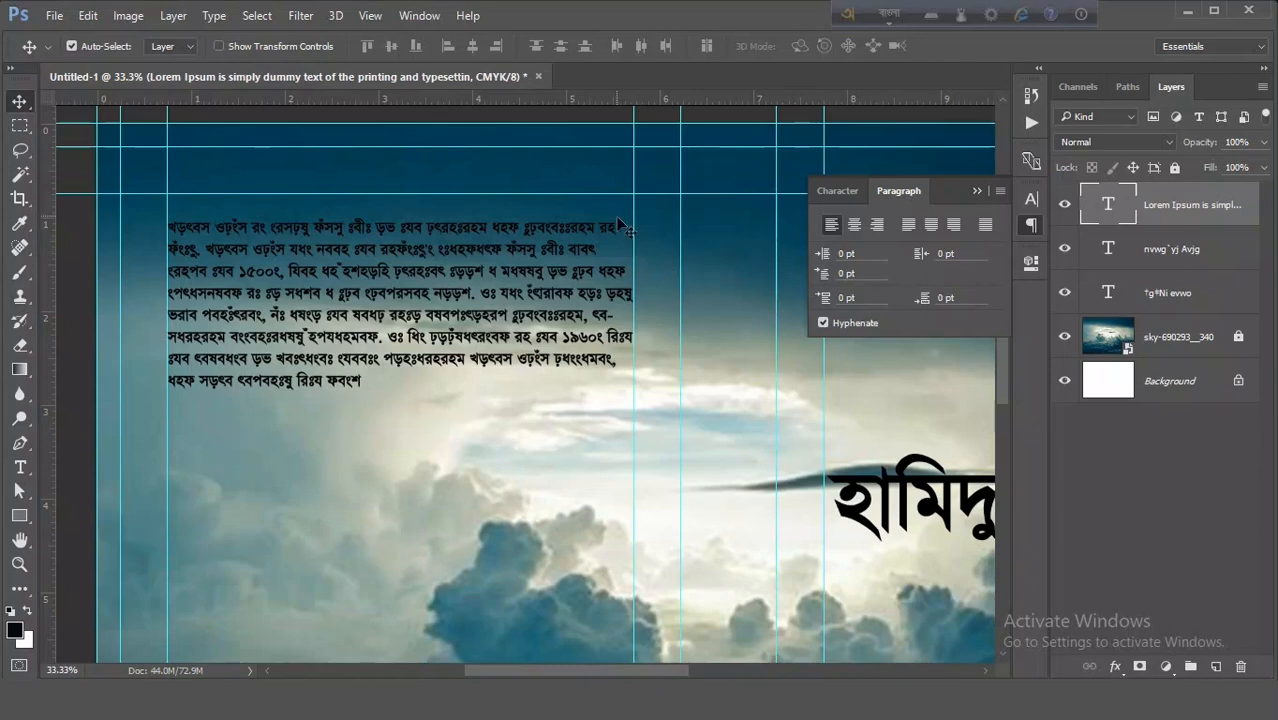
- Justify the back cover blurb paragraph with its last line aligned left
click(906, 226)
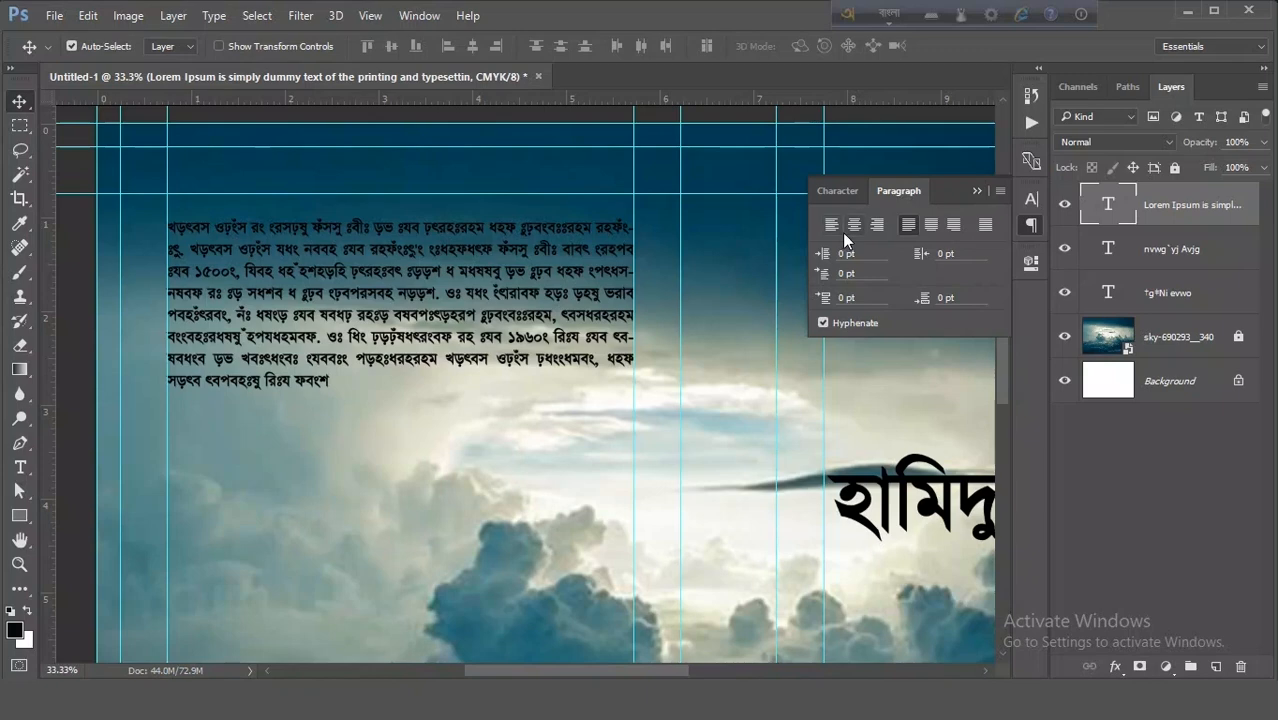
click(837, 191)
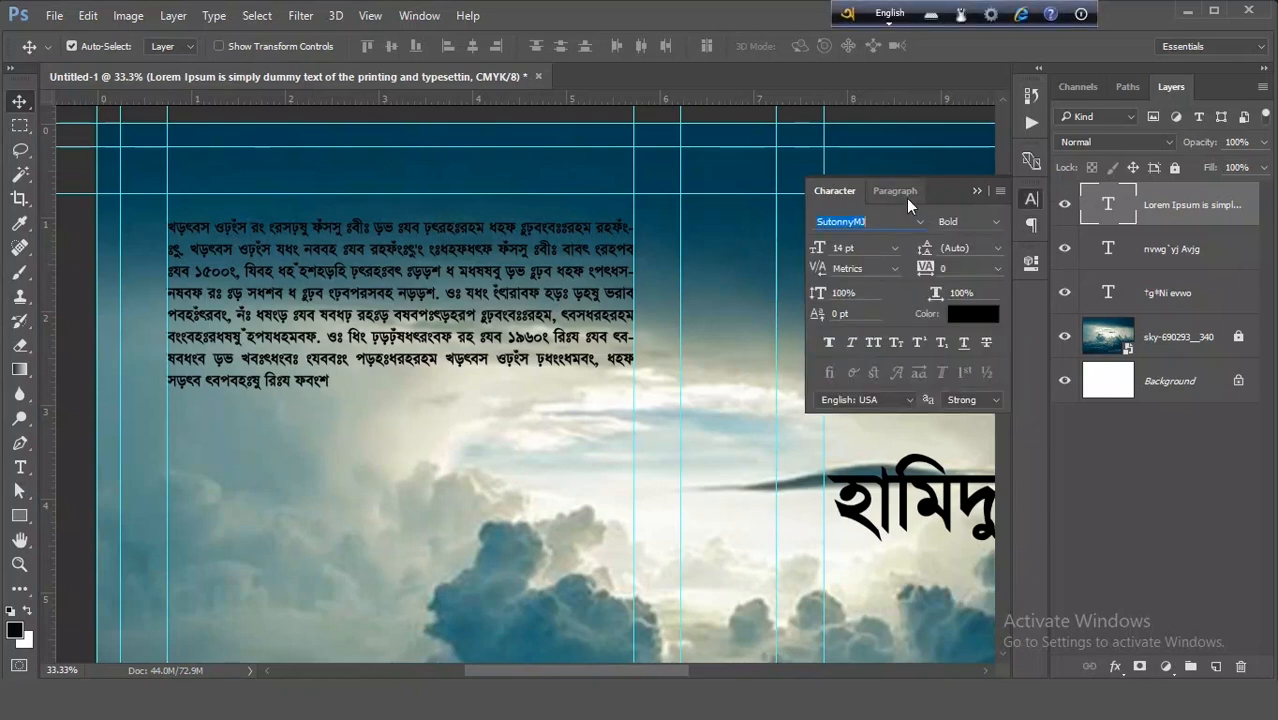
click(906, 198)
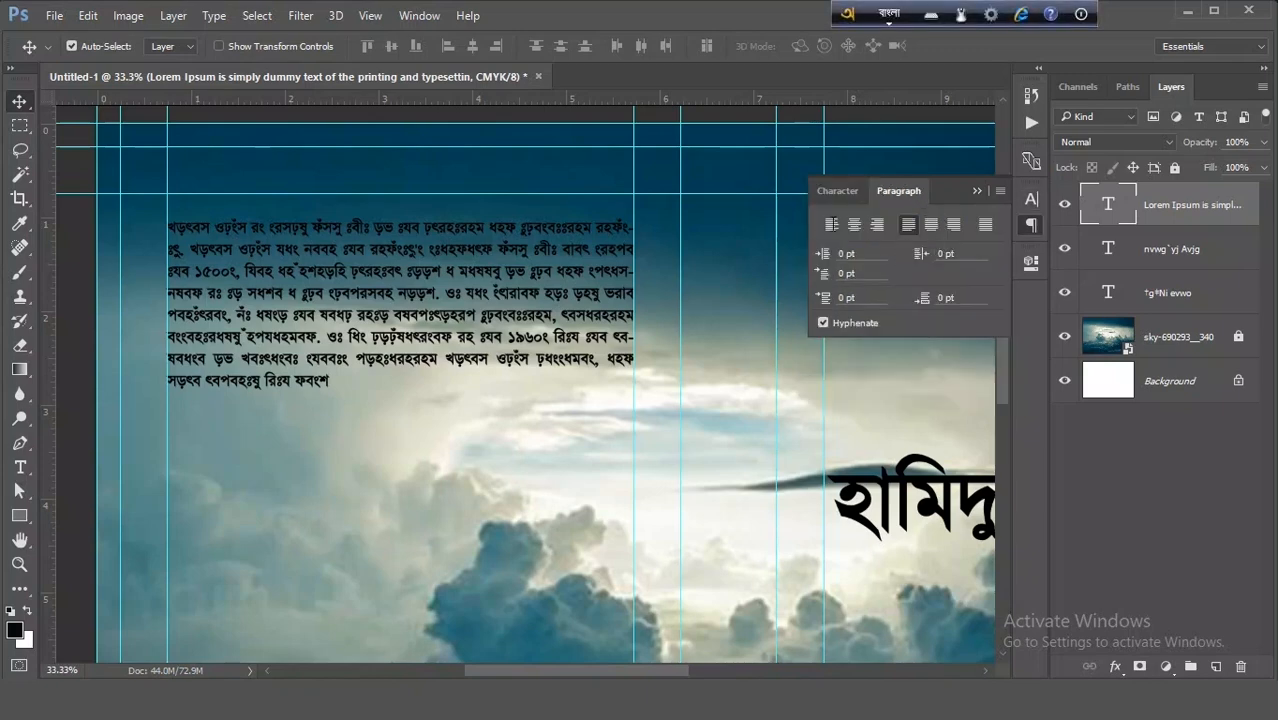
click(852, 191)
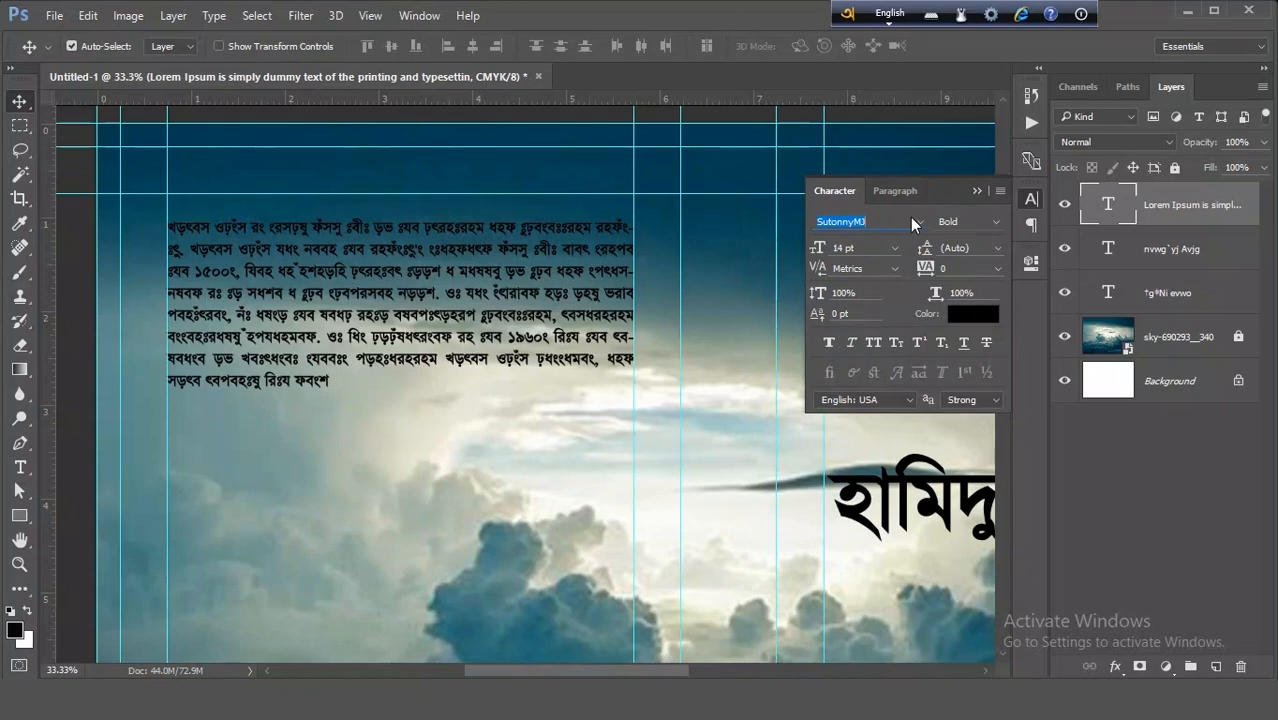
- Copy the blurb's last lines and paste them at the end of the text as a second paragraph
click(19, 467)
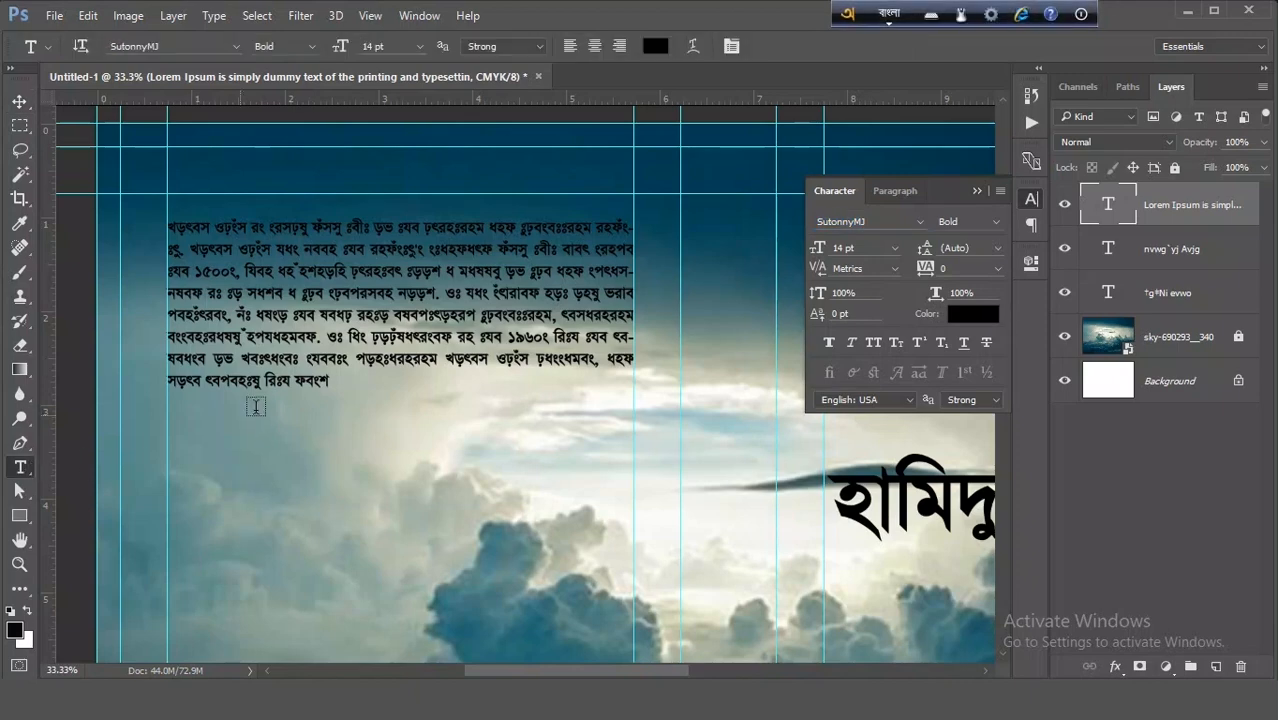
click(331, 345)
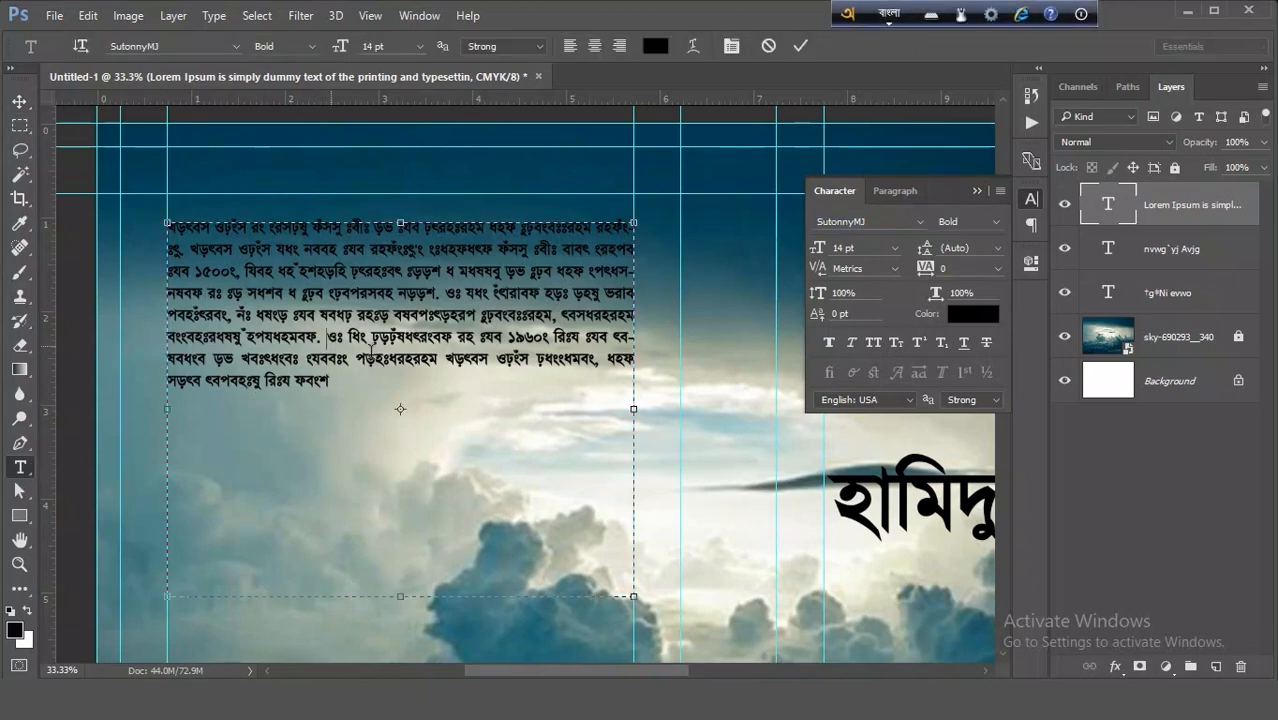
scroll(369, 365, down, 3)
scroll(418, 359, down, 4)
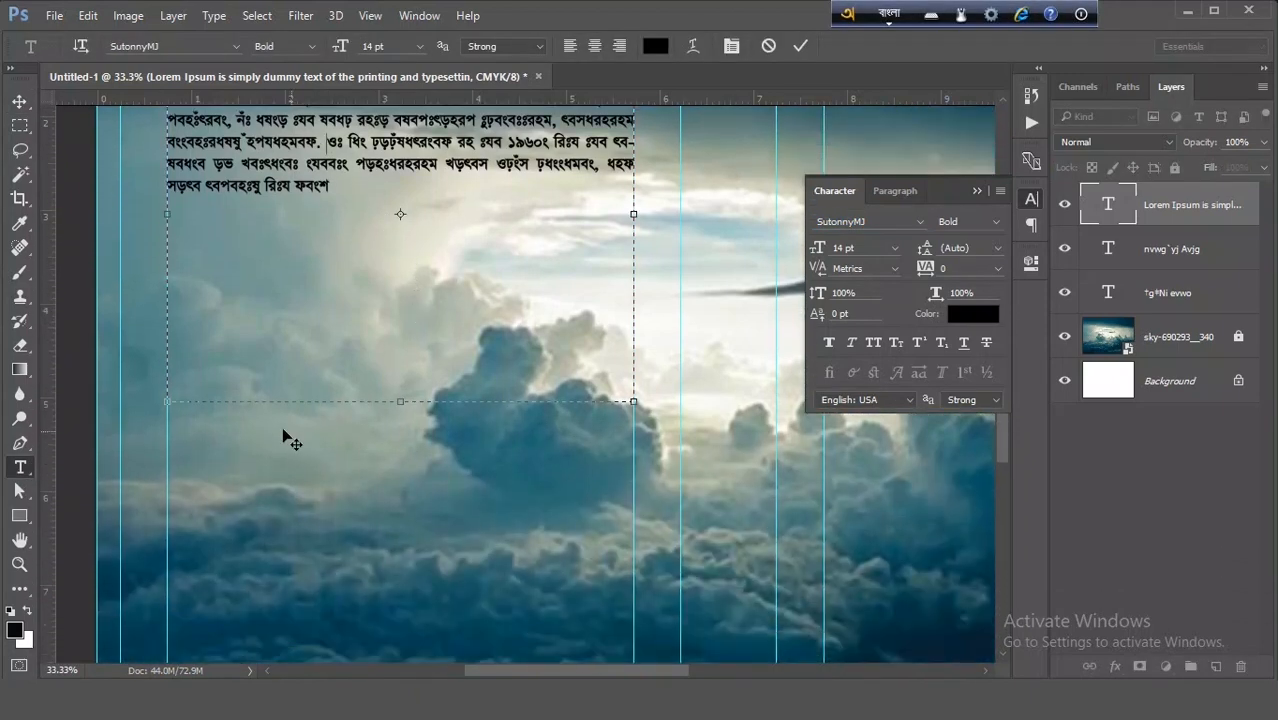
scroll(261, 375, up, 4)
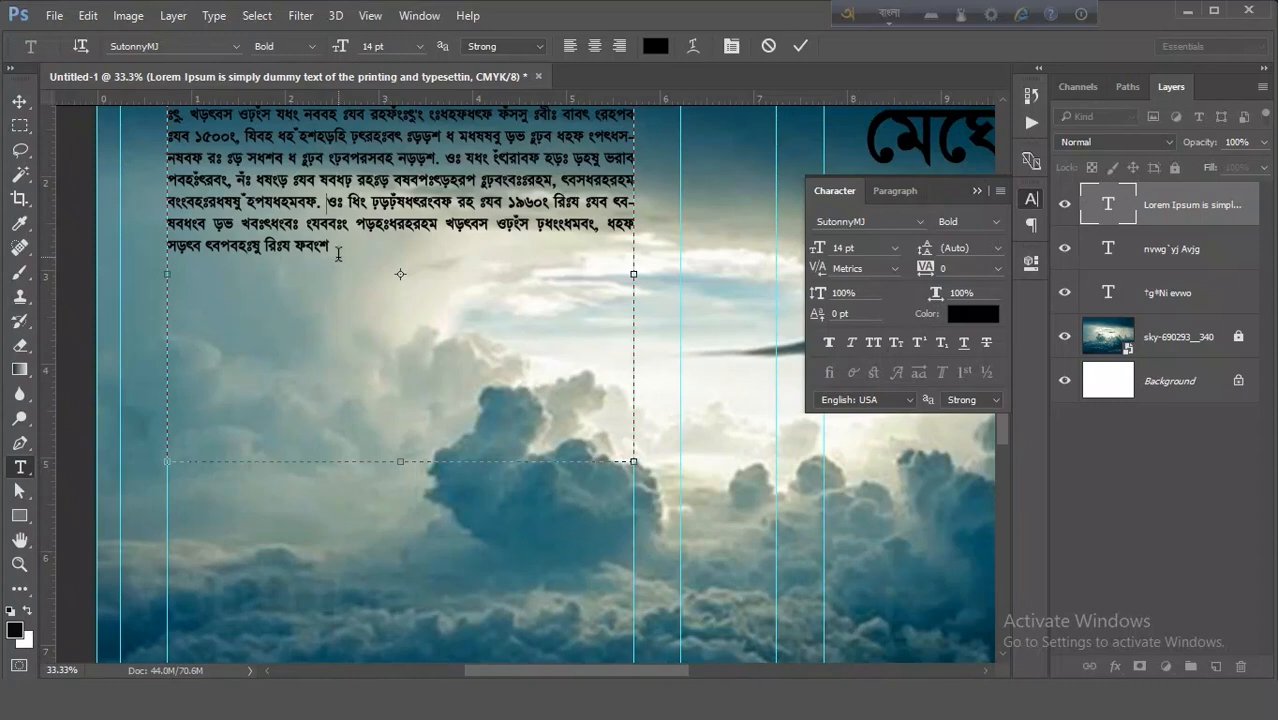
drag(338, 254, 165, 172)
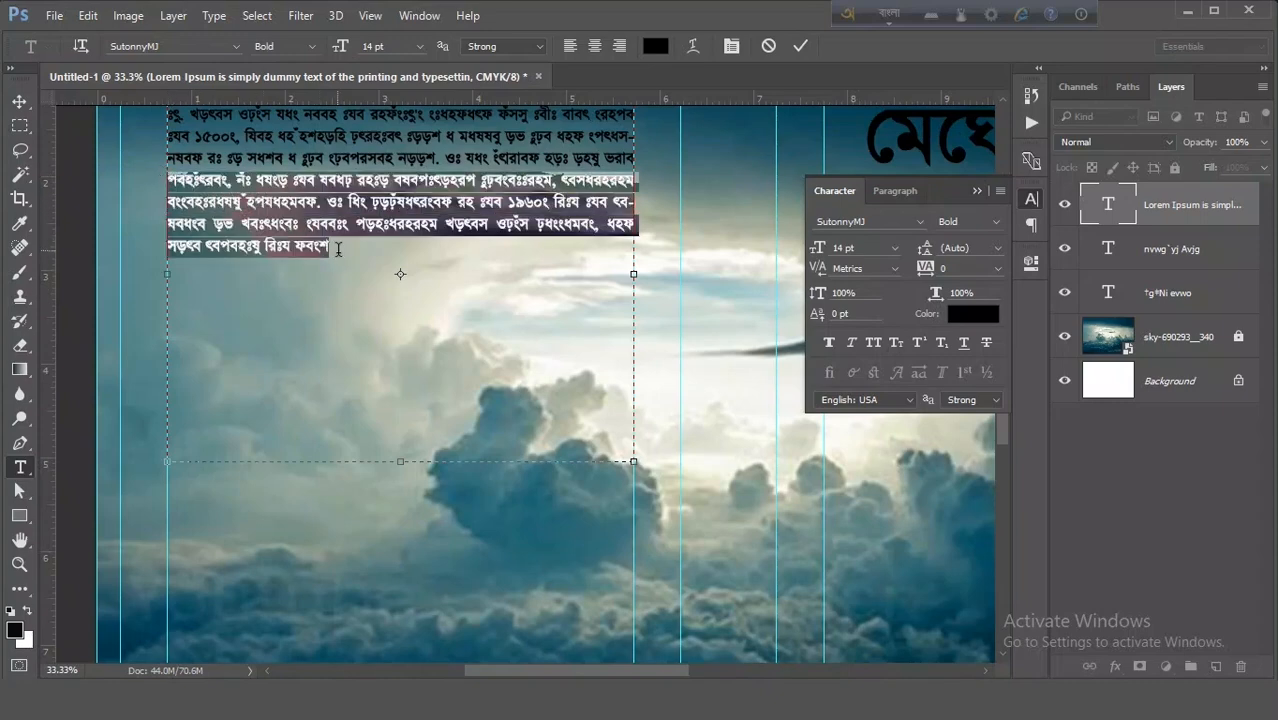
drag(343, 254, 170, 159)
drag(340, 244, 156, 157)
right_click(226, 188)
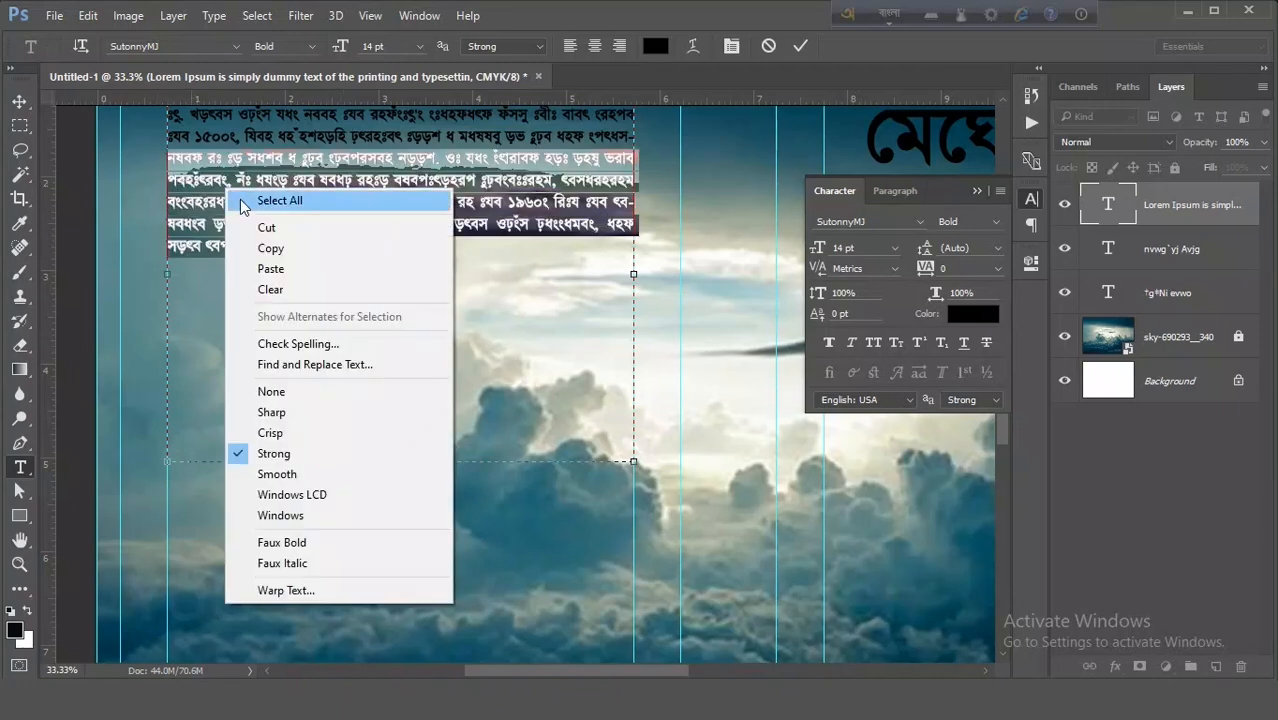
click(288, 252)
click(363, 258)
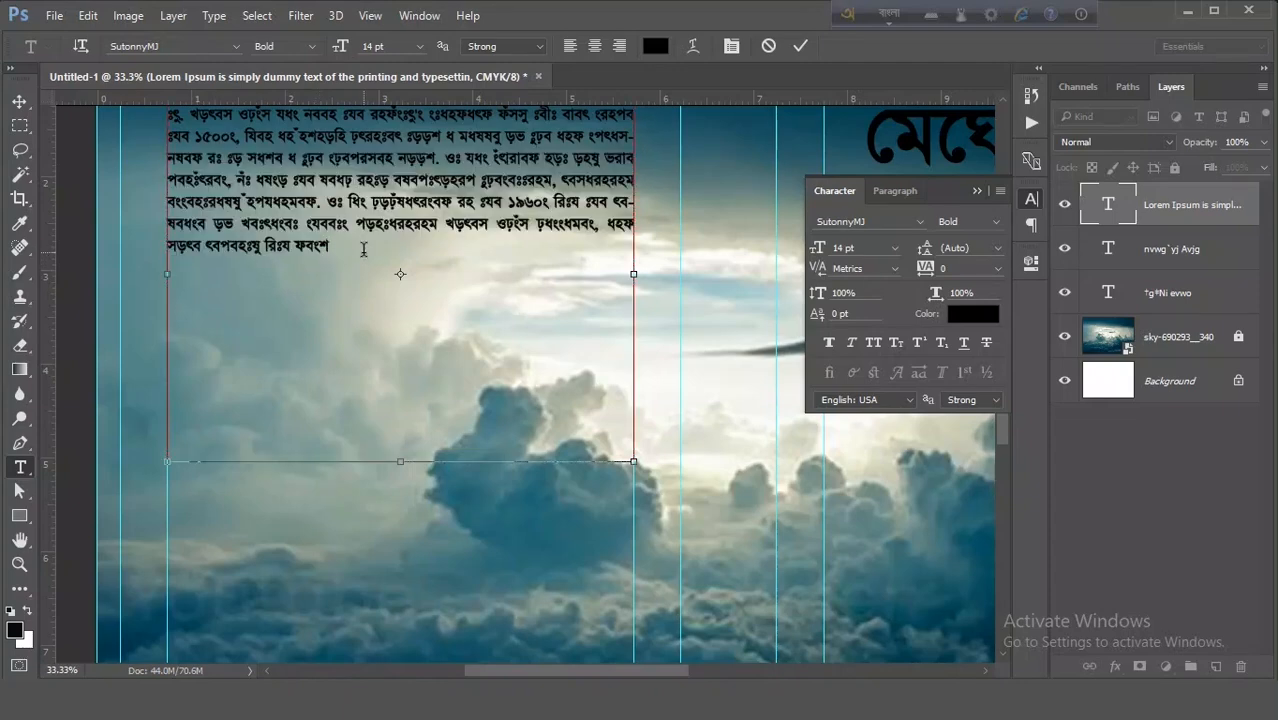
key(ctrl+v)
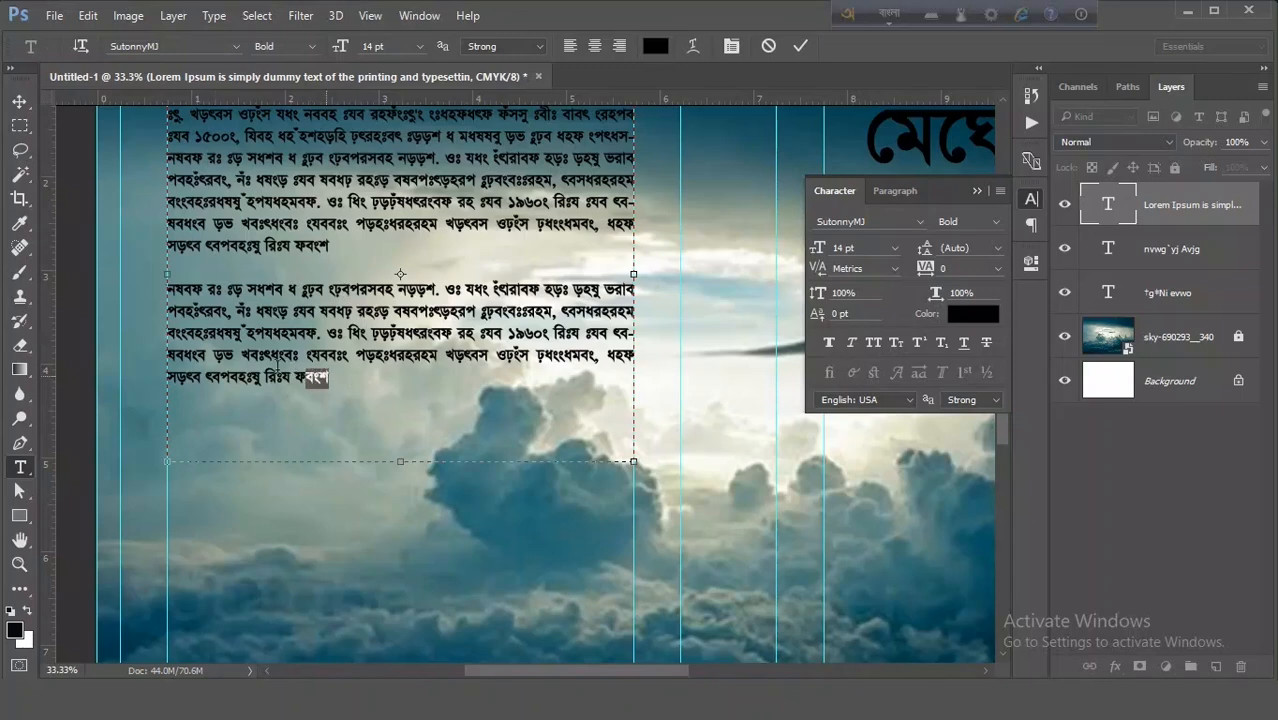
- Copy the last three lines of the second paragraph and paste them after two line breaks as a third paragraph
drag(328, 377, 163, 331)
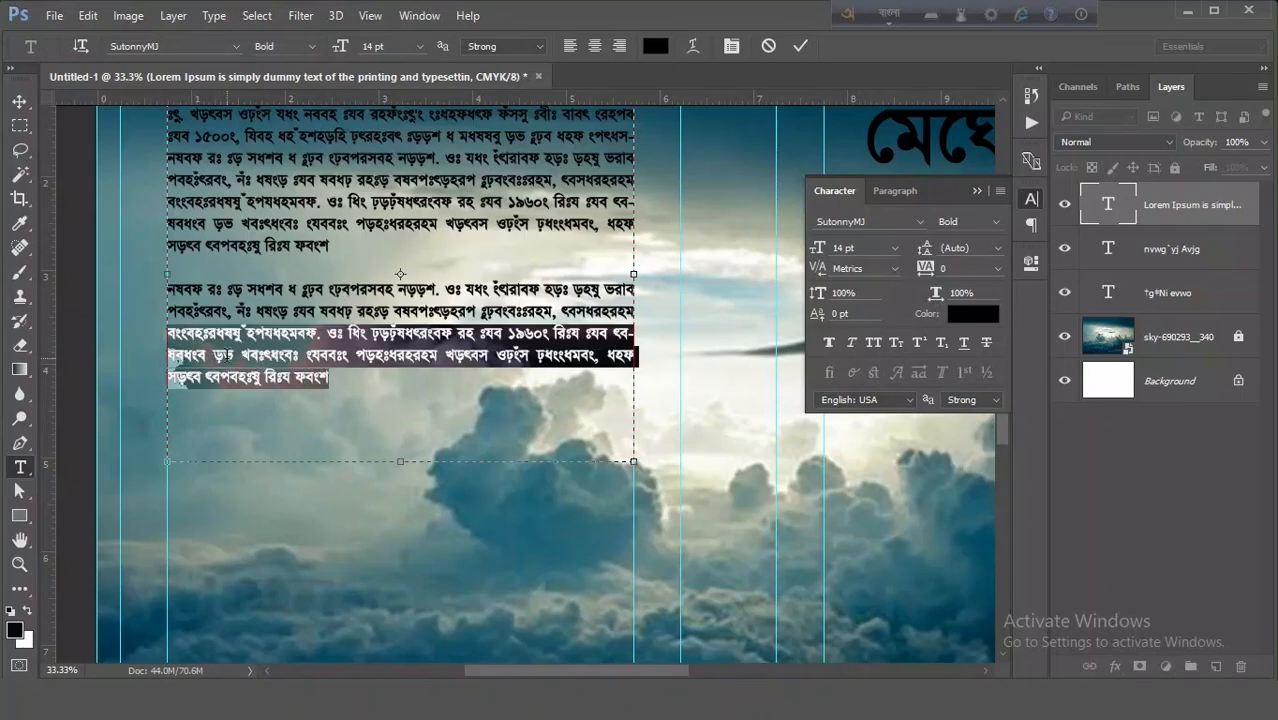
right_click(224, 266)
click(318, 325)
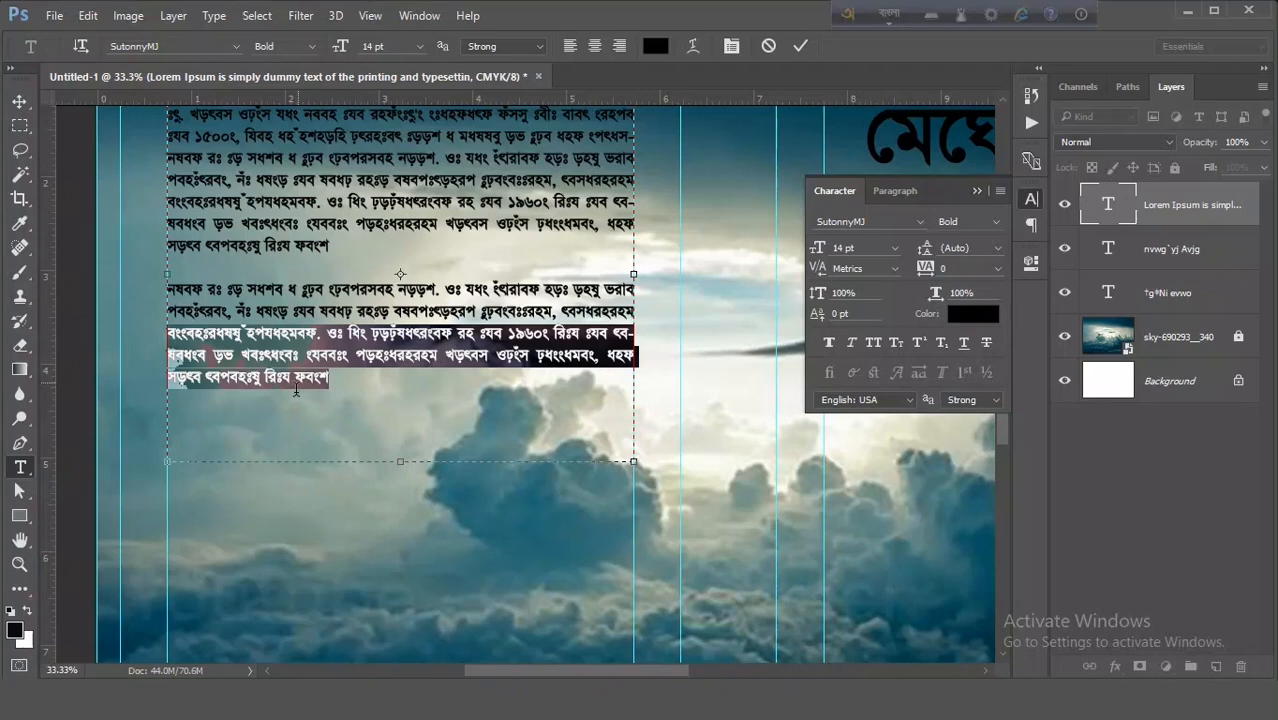
click(375, 390)
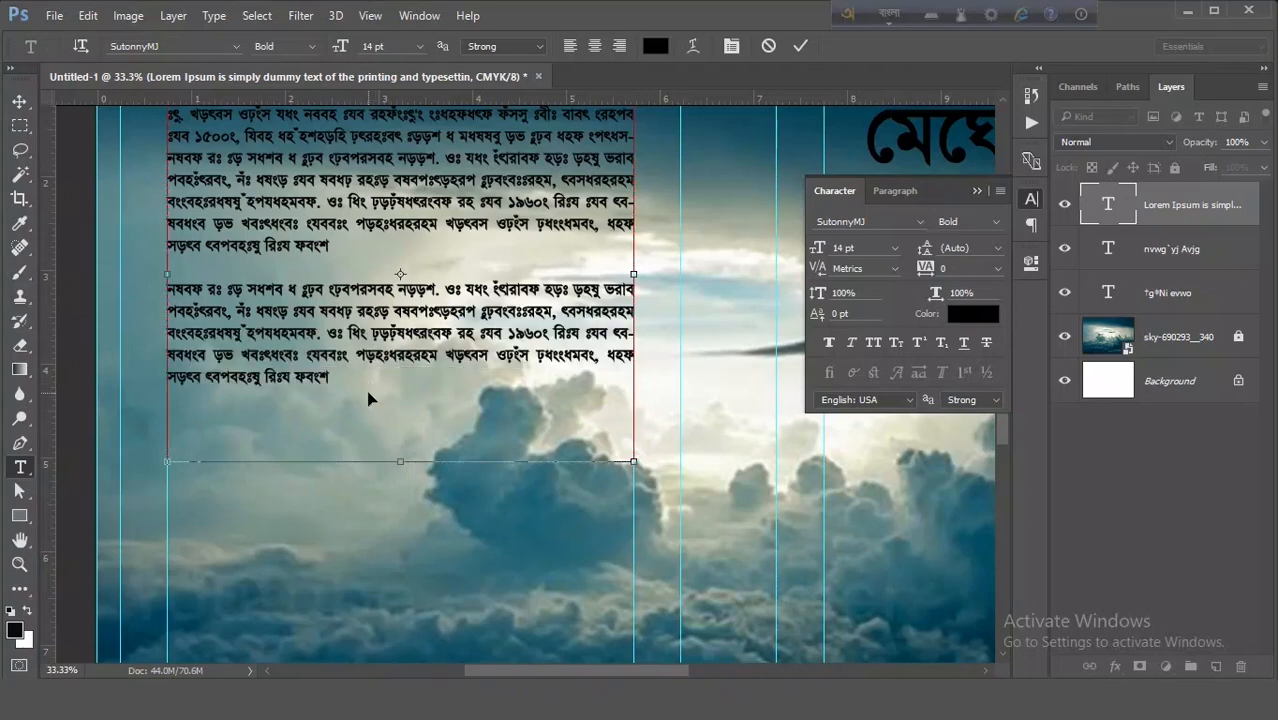
key(Return)
key(Return)
key(ctrl+v)
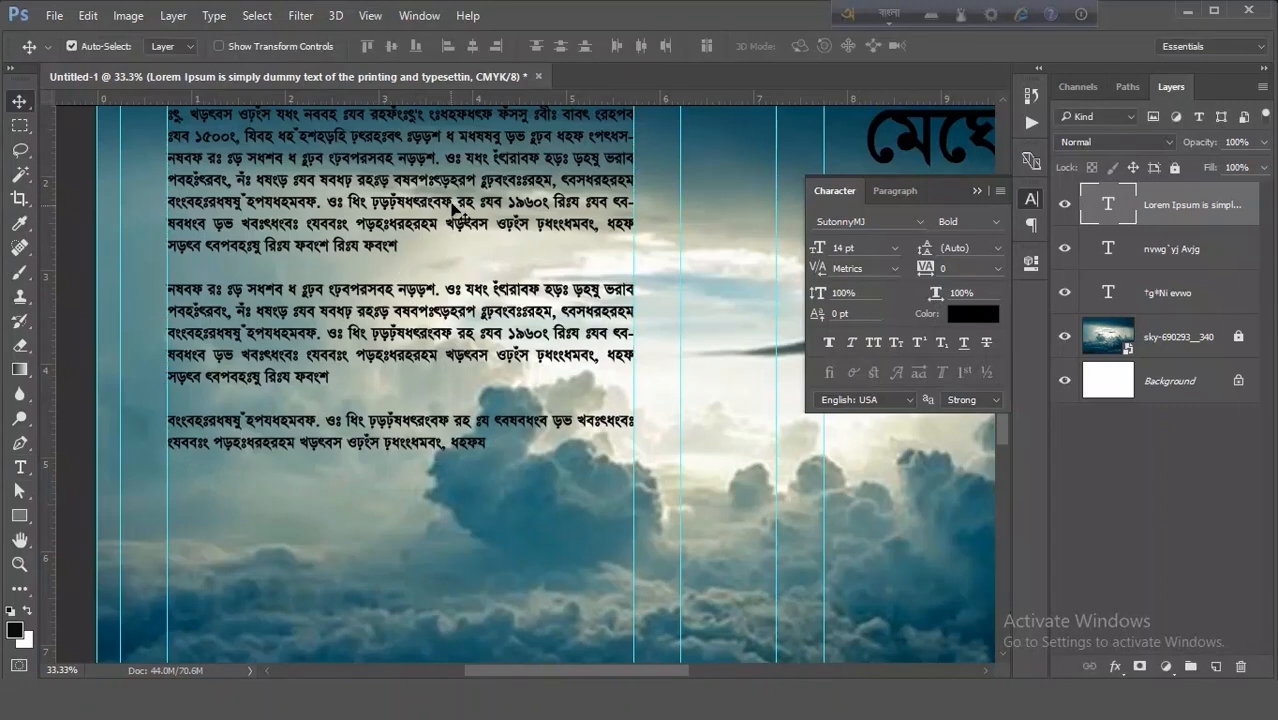
- Set the blurb text's font style to Regular
click(992, 223)
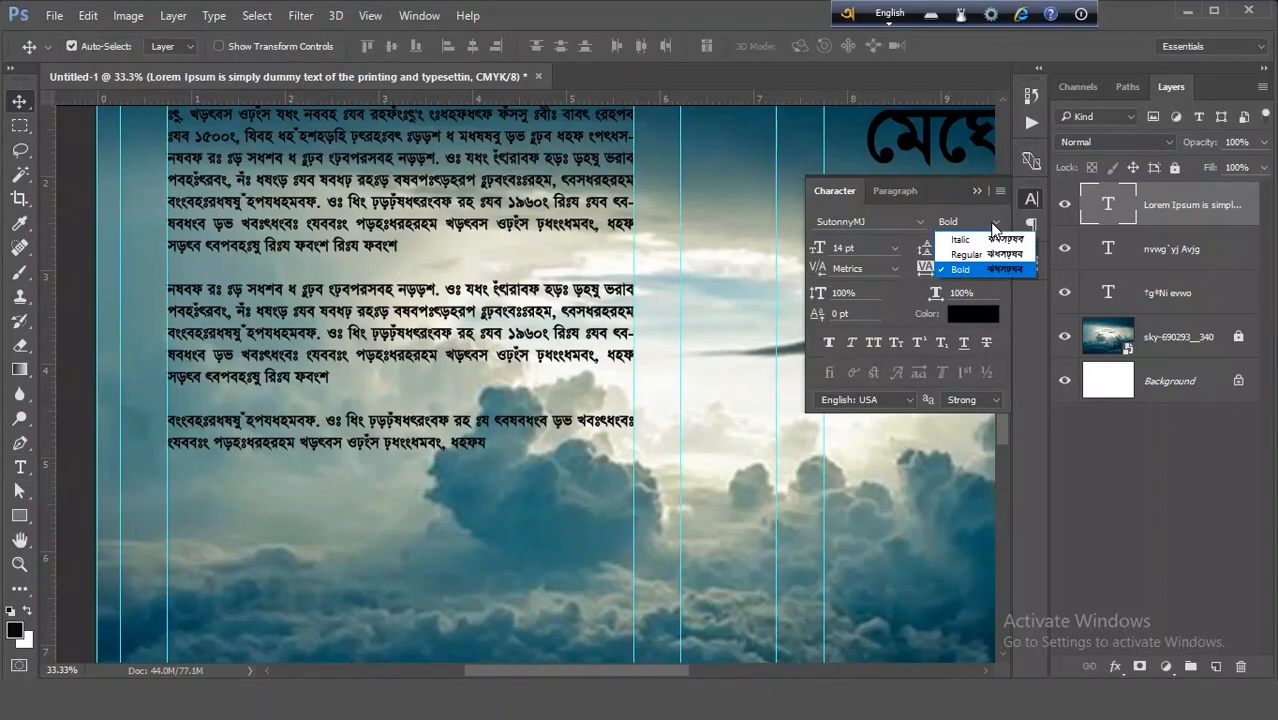
click(992, 258)
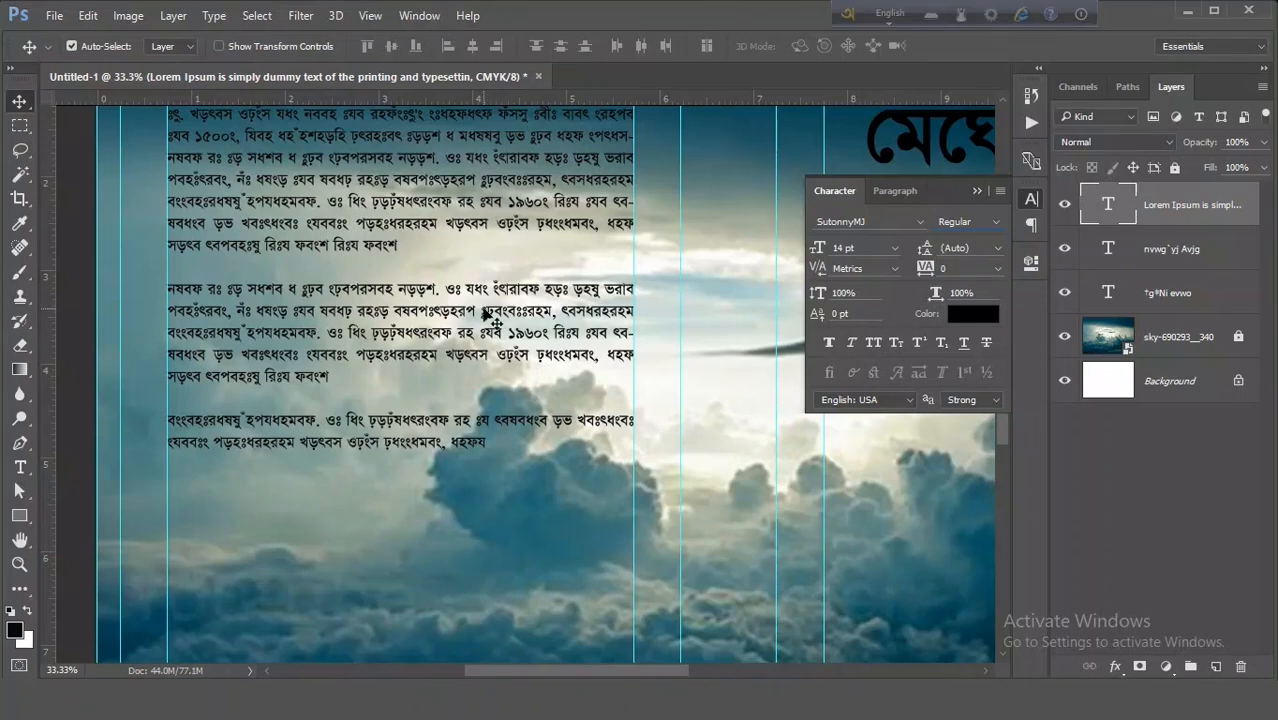
click(977, 190)
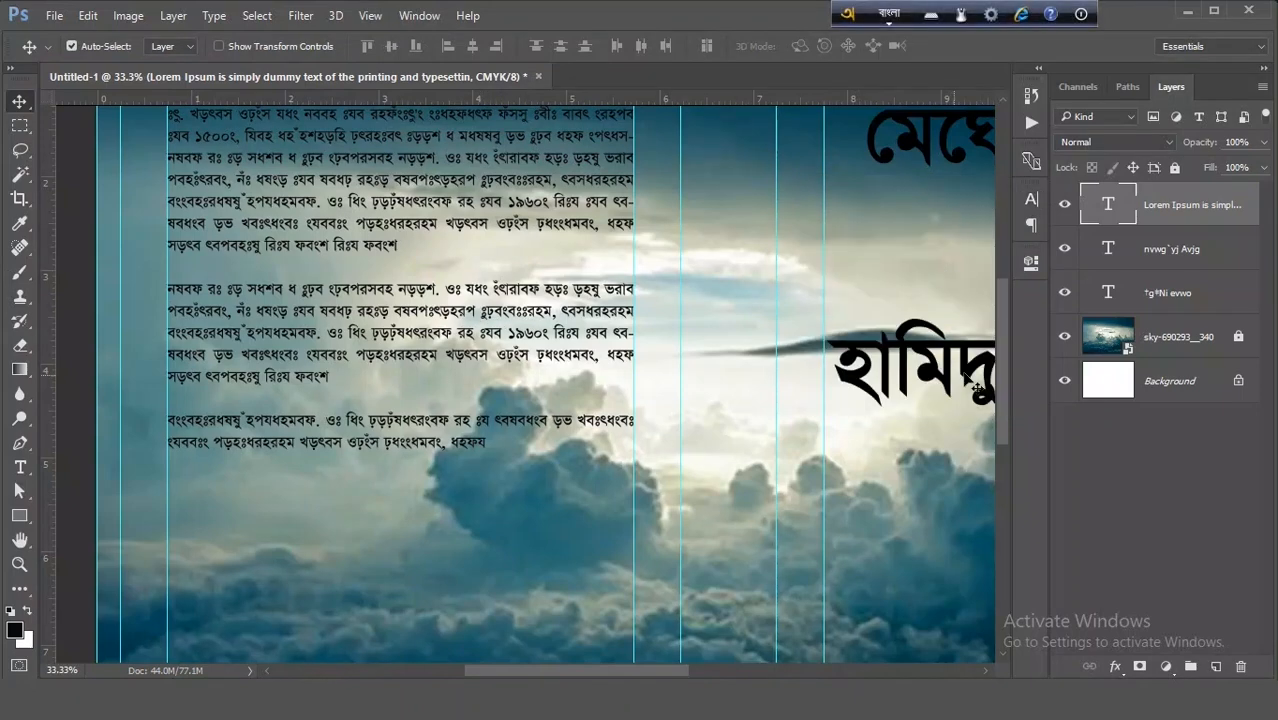
- Place the QR code SVG and the barcode image from the desktop into the cover document
drag(999, 348, 993, 277)
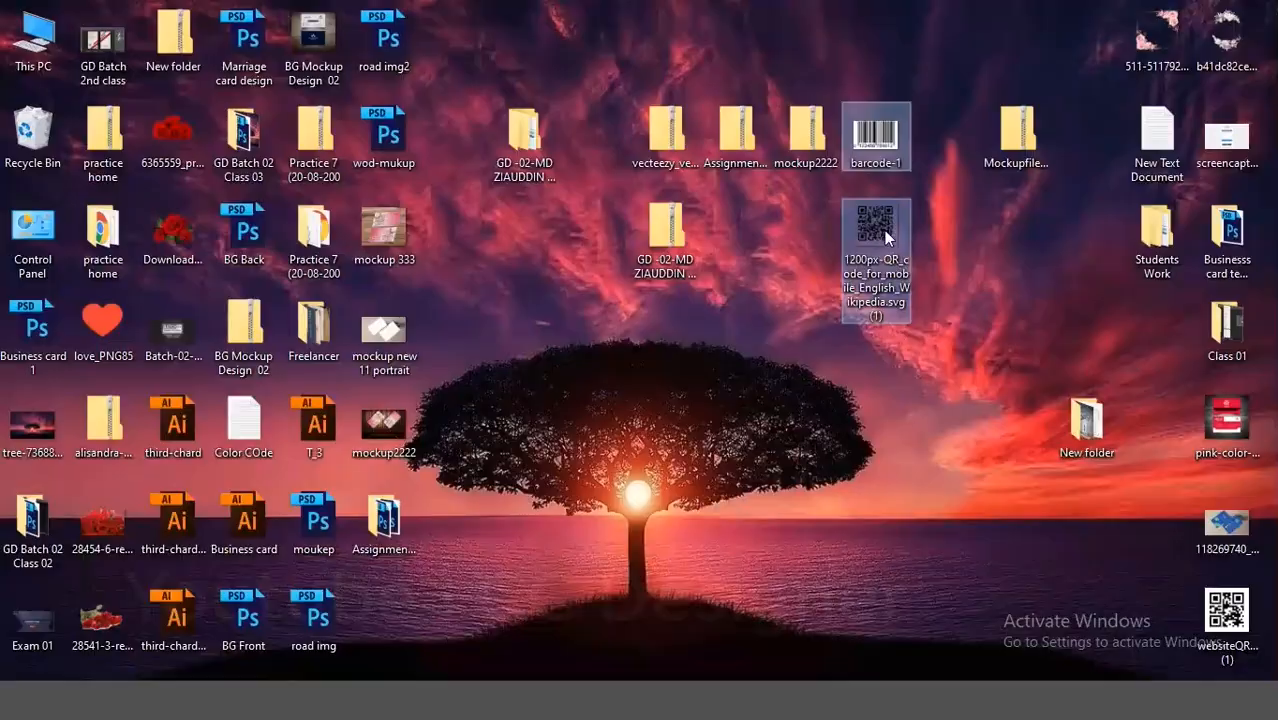
drag(885, 245, 322, 672)
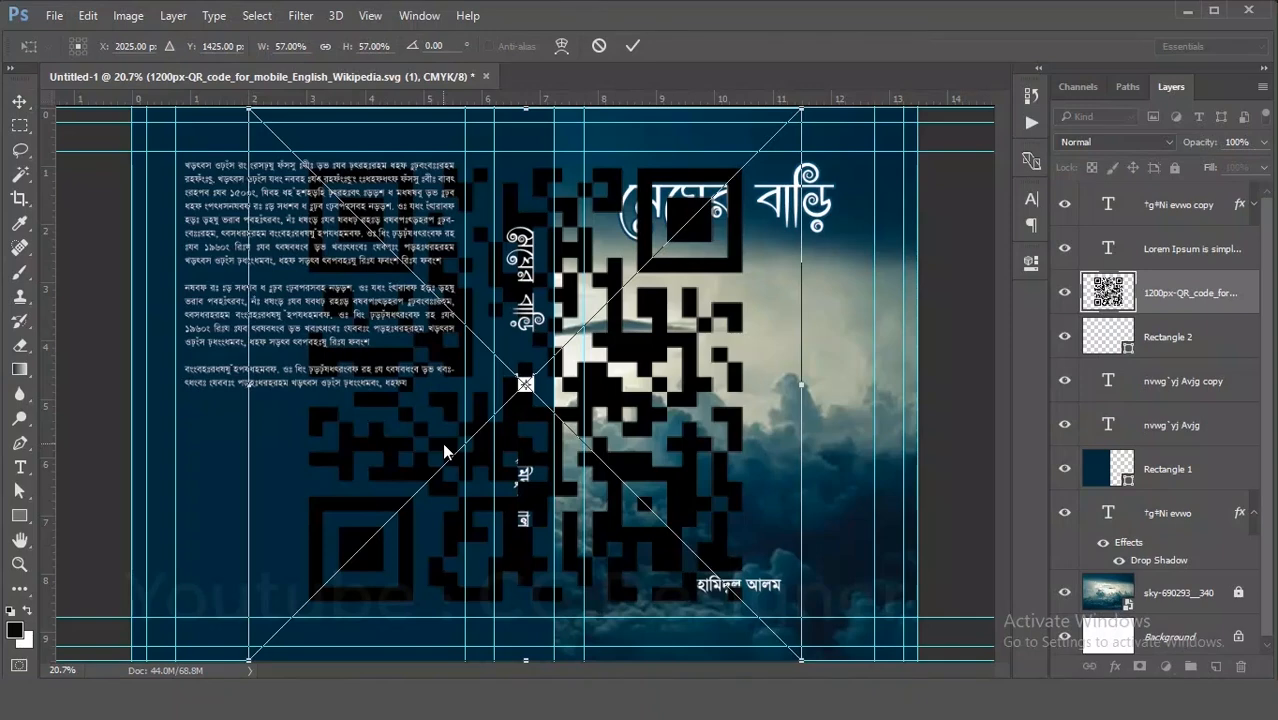
key(Return)
key(Return)
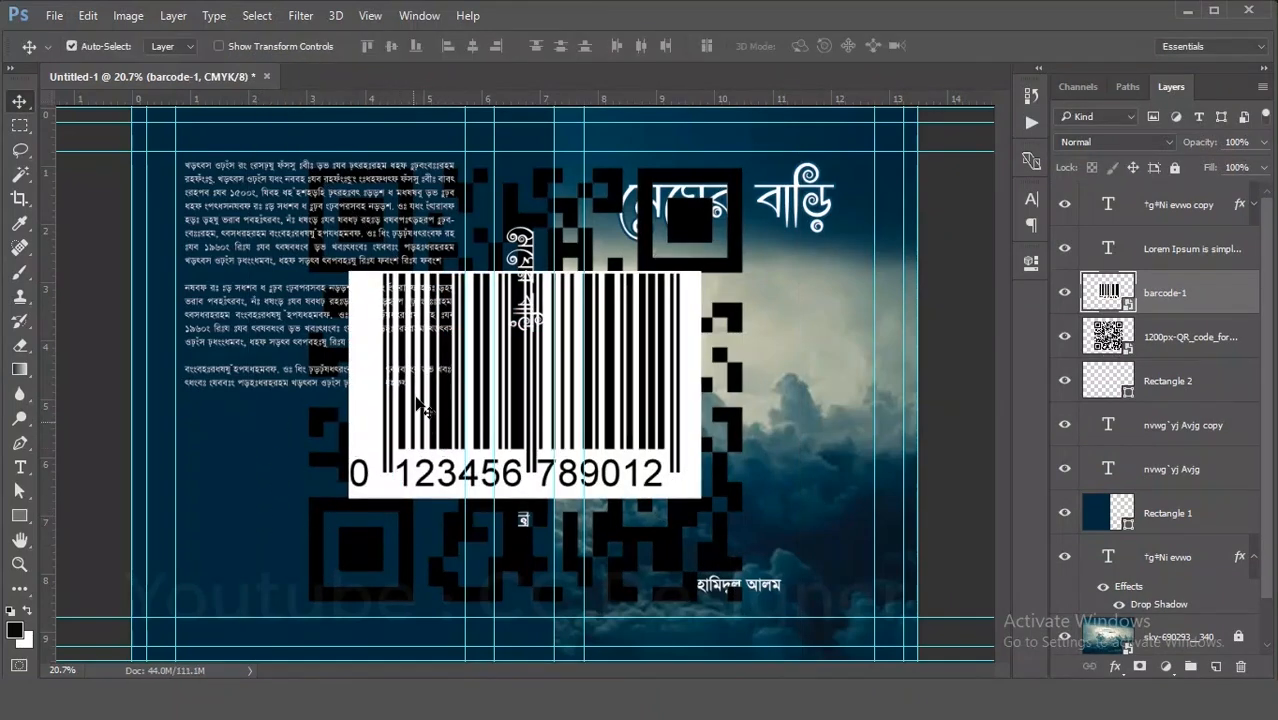
- Move the barcode and the QR code images apart on the cover
drag(500, 478, 768, 555)
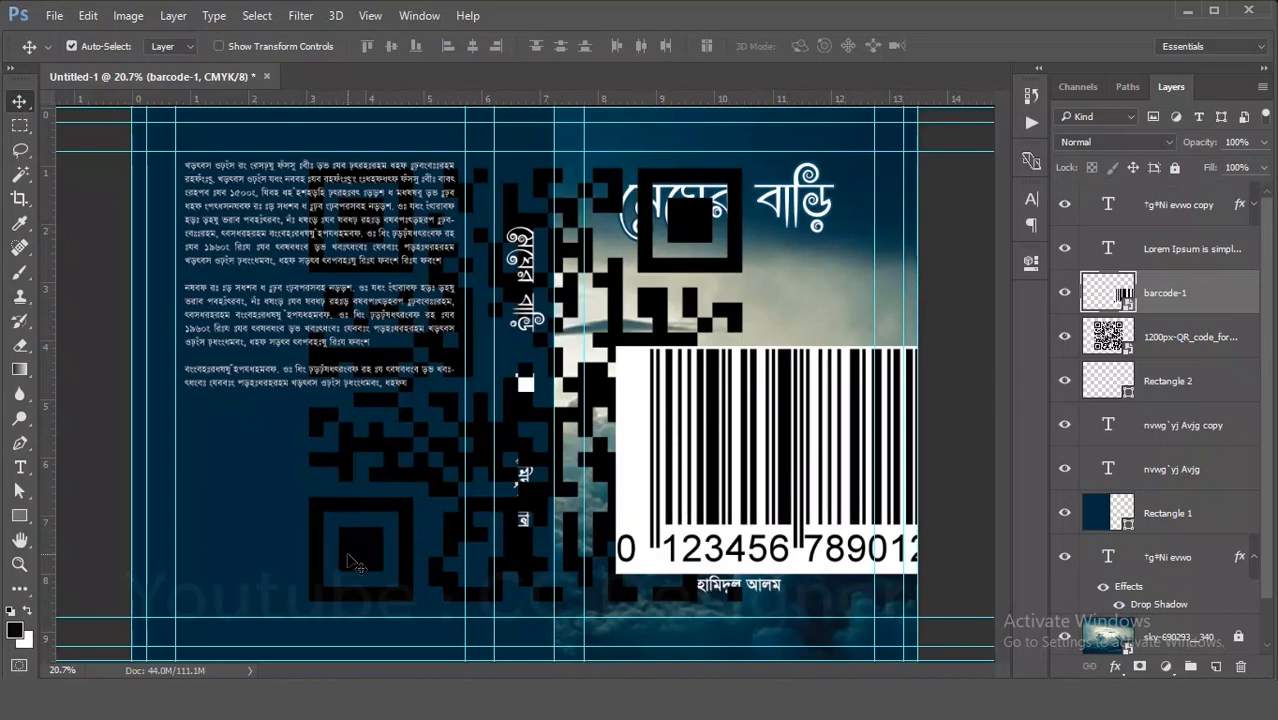
drag(355, 563, 383, 563)
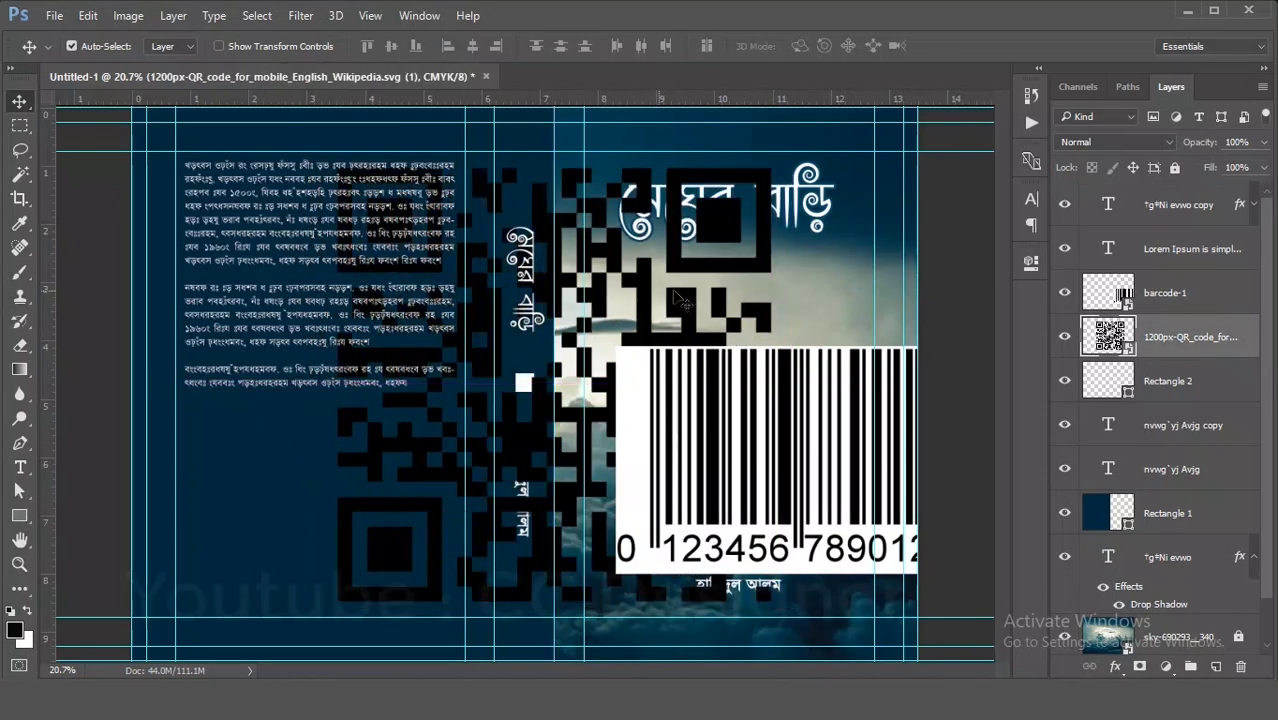
drag(741, 237, 645, 290)
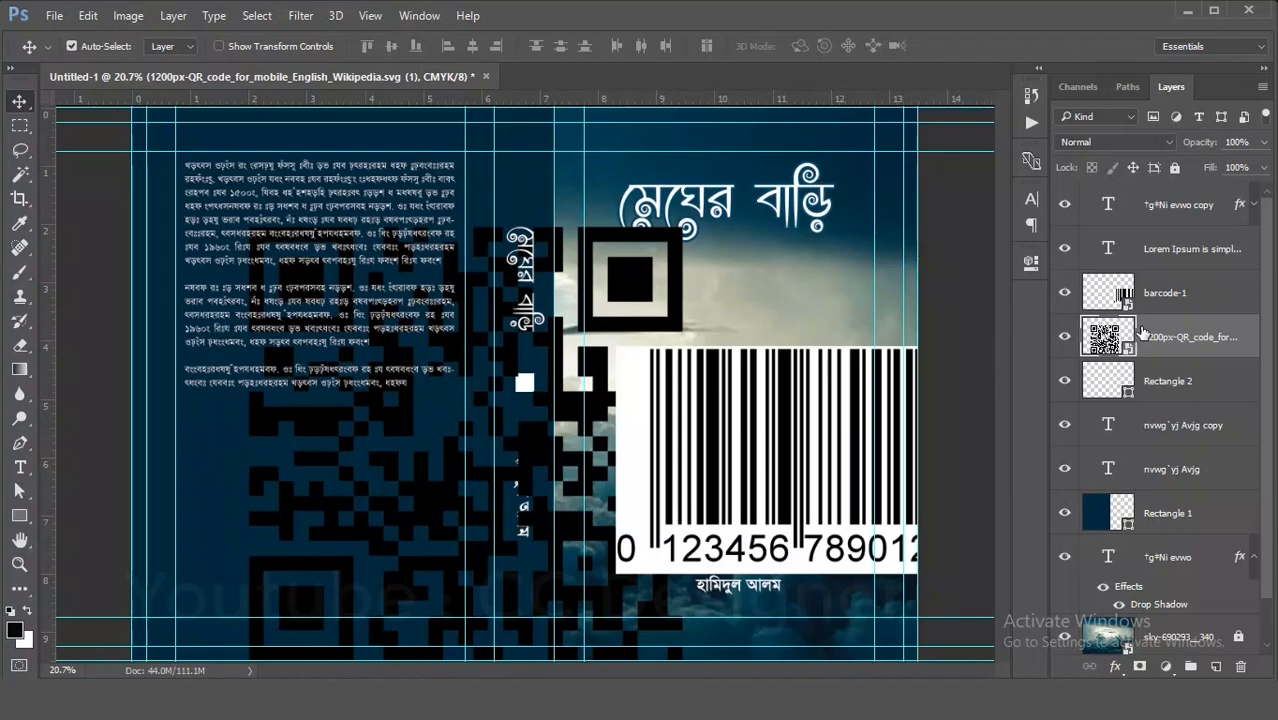
- Scale the QR code down to about 12% and position it in the back cover's lower-left corner
scroll(1192, 530, down, 1)
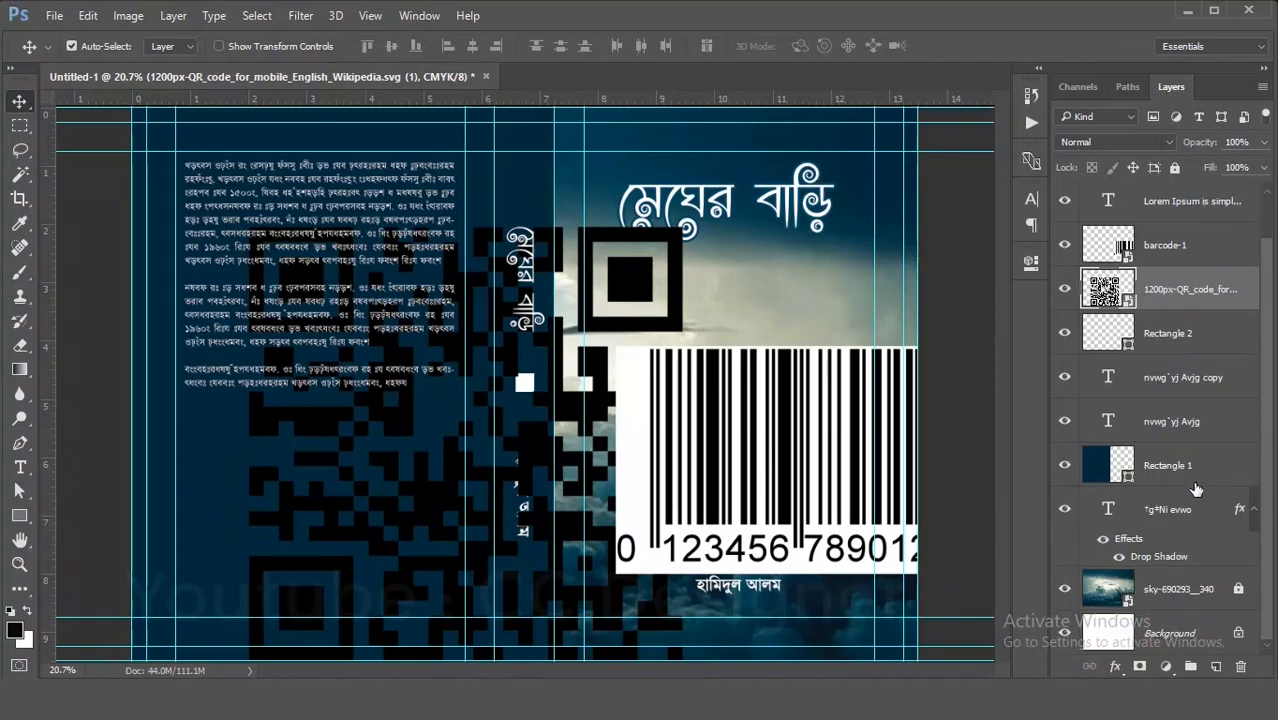
scroll(1196, 489, up, 1)
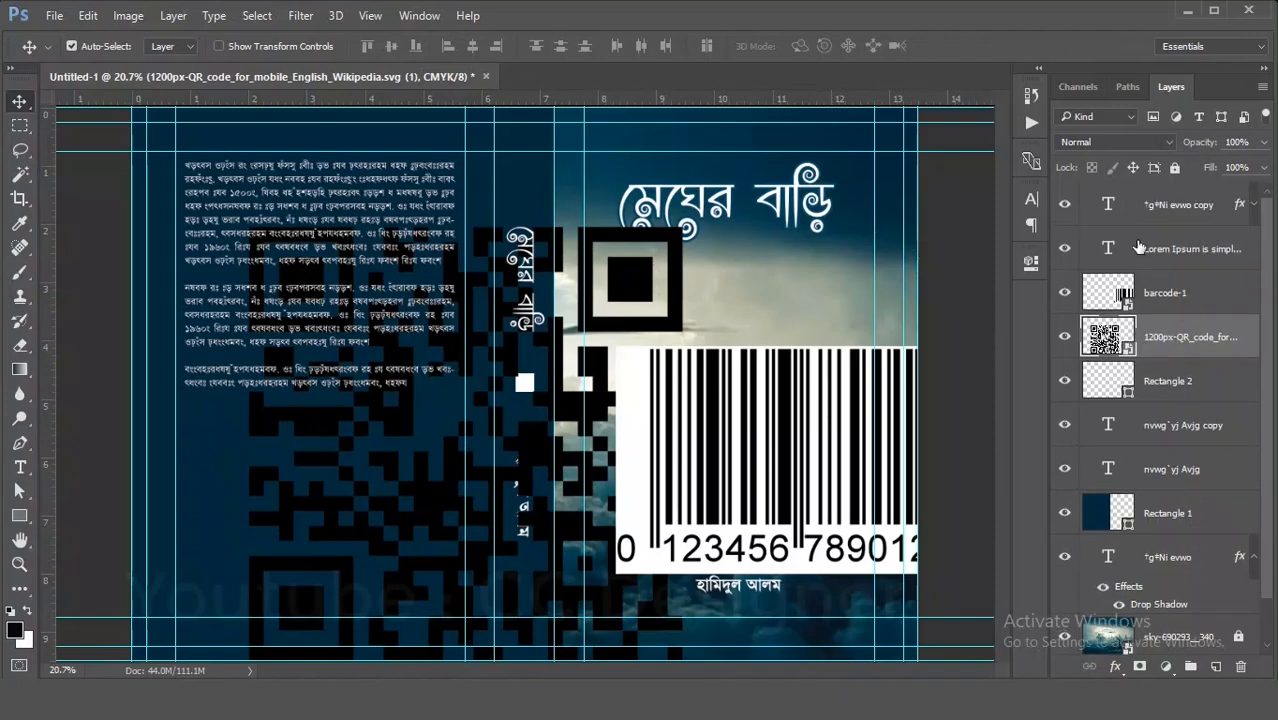
mouse_move(648, 274)
mouse_down()
mouse_move(770, 365)
mouse_move(745, 278)
mouse_move(680, 290)
mouse_move(647, 262)
mouse_up()
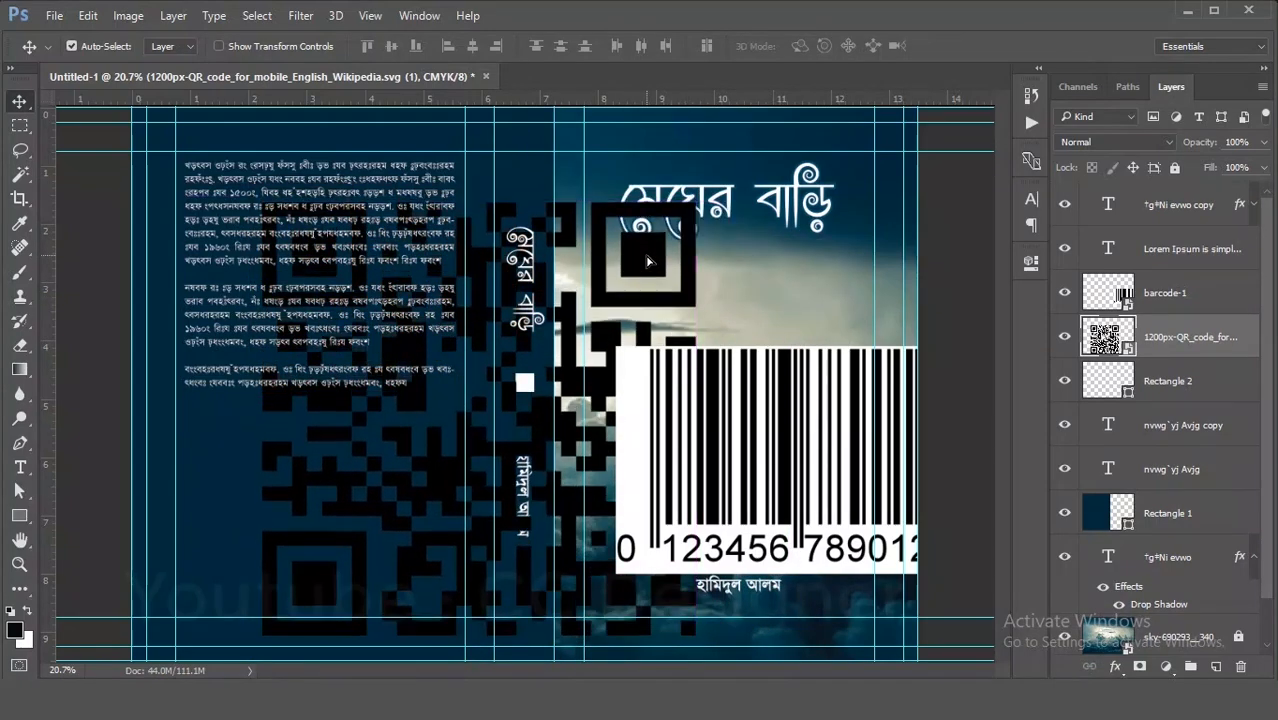
key(ctrl)
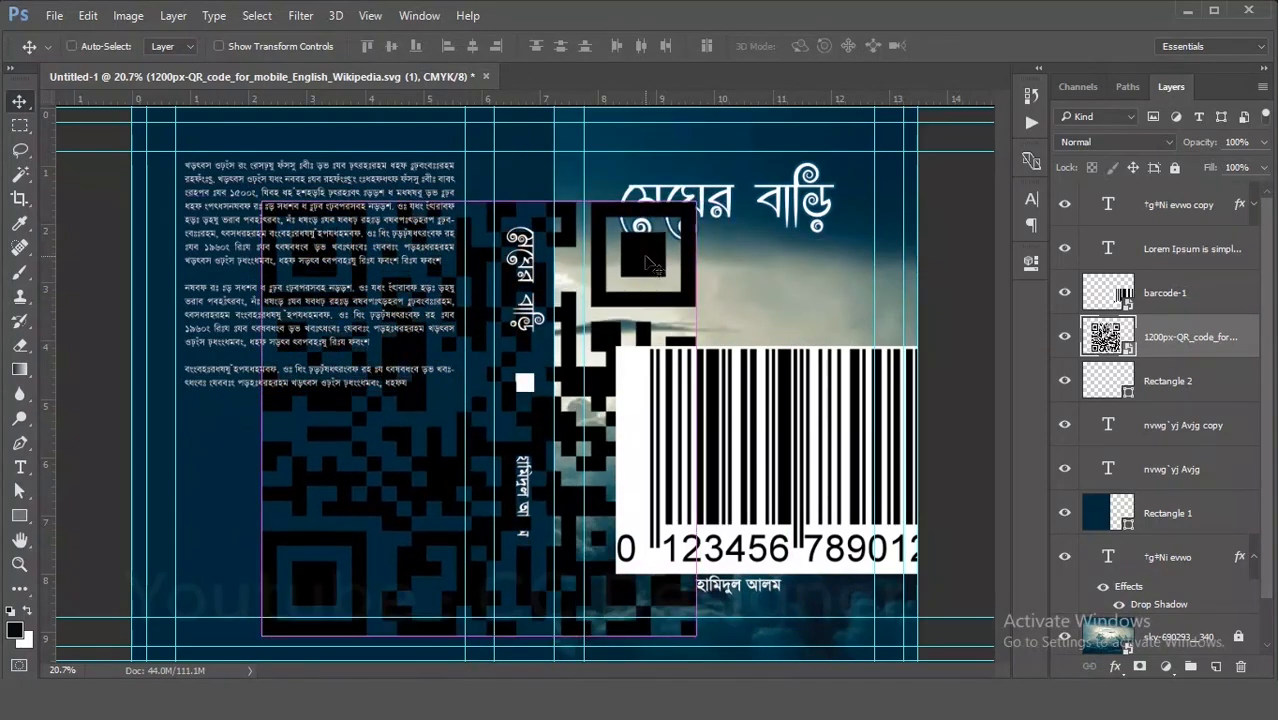
key(ctrl+t)
drag(696, 201, 301, 482)
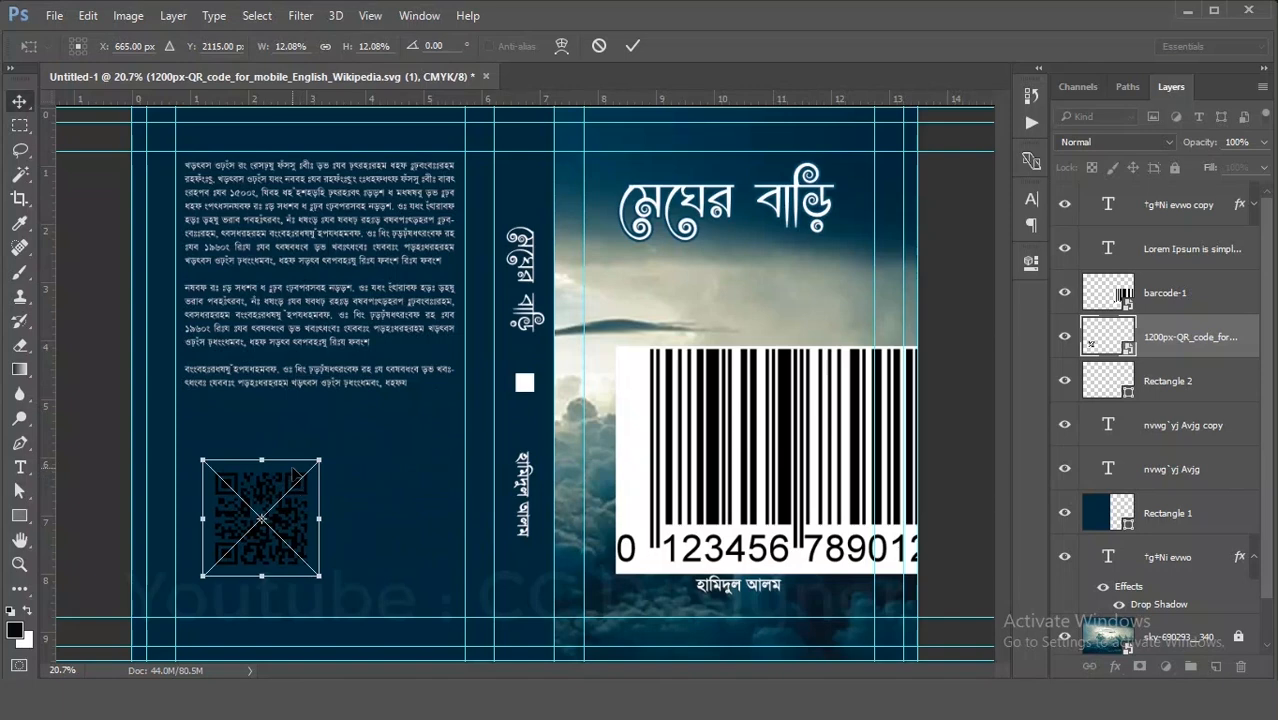
key(Return)
- Move the barcode onto the back cover, scale it to about 36.6%, and place it beside the QR code
drag(698, 550, 301, 566)
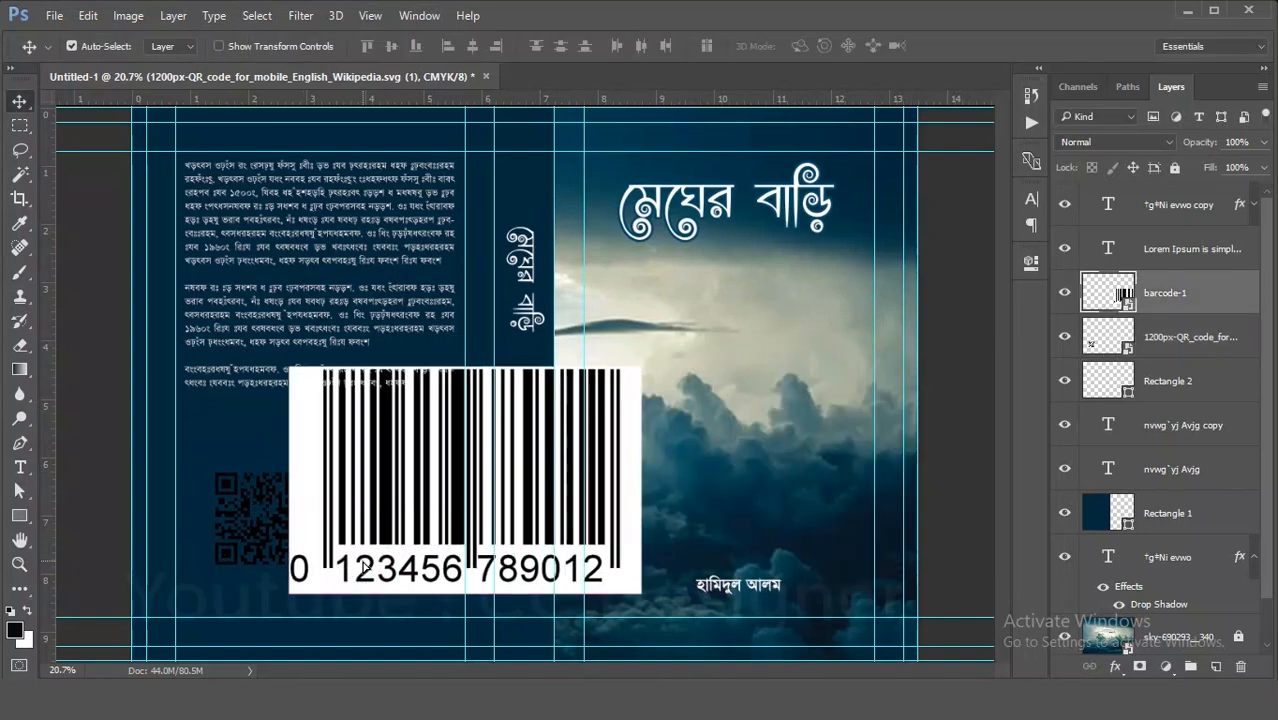
key(ctrl+t)
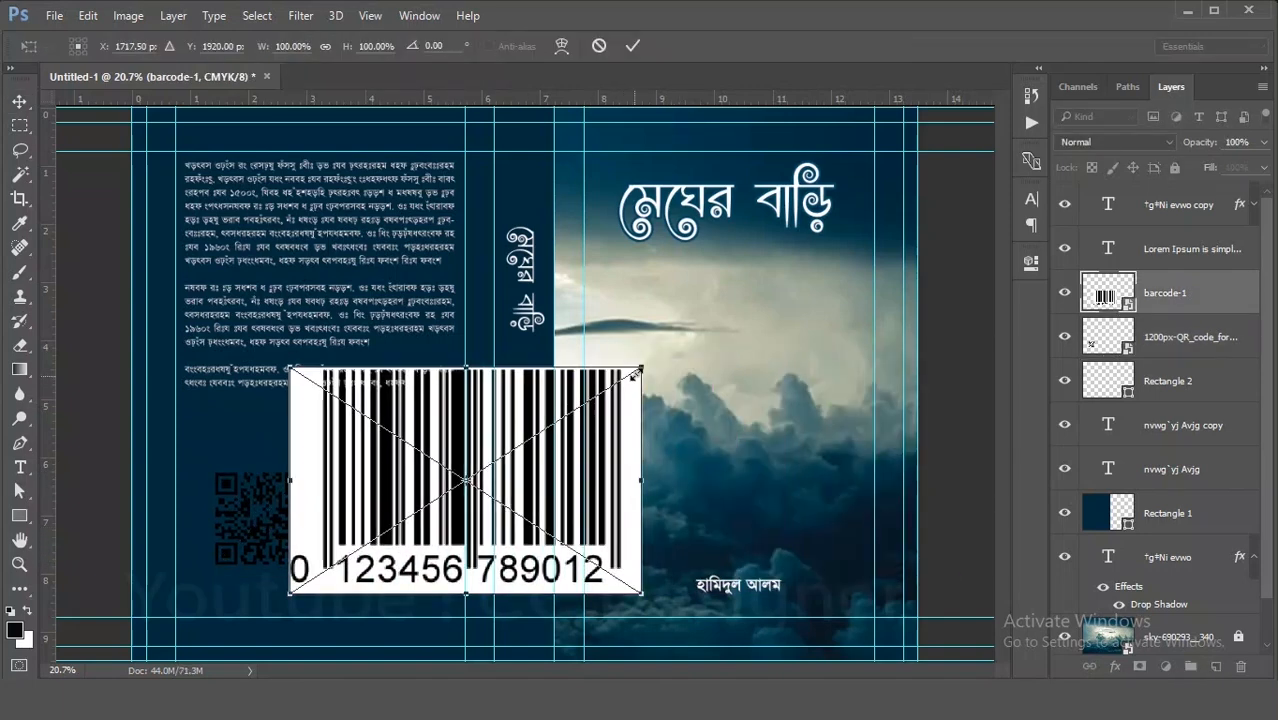
drag(640, 368, 540, 472)
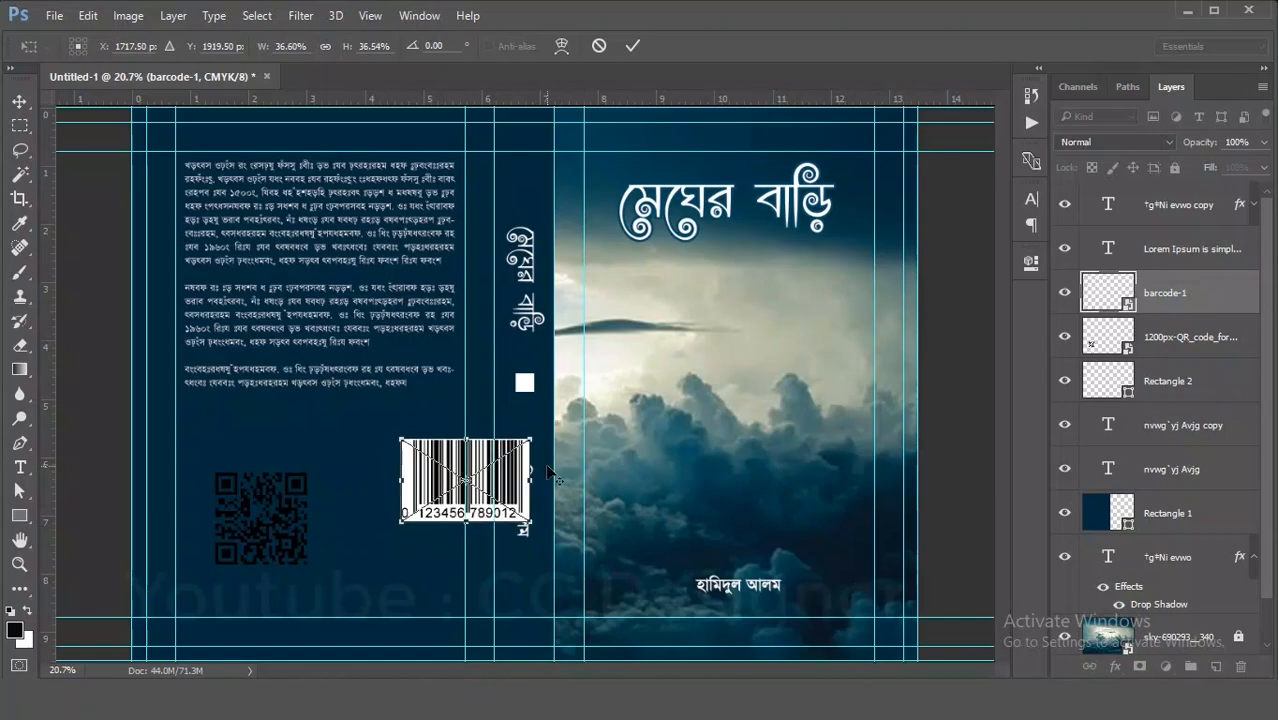
key(Return)
drag(461, 482, 338, 516)
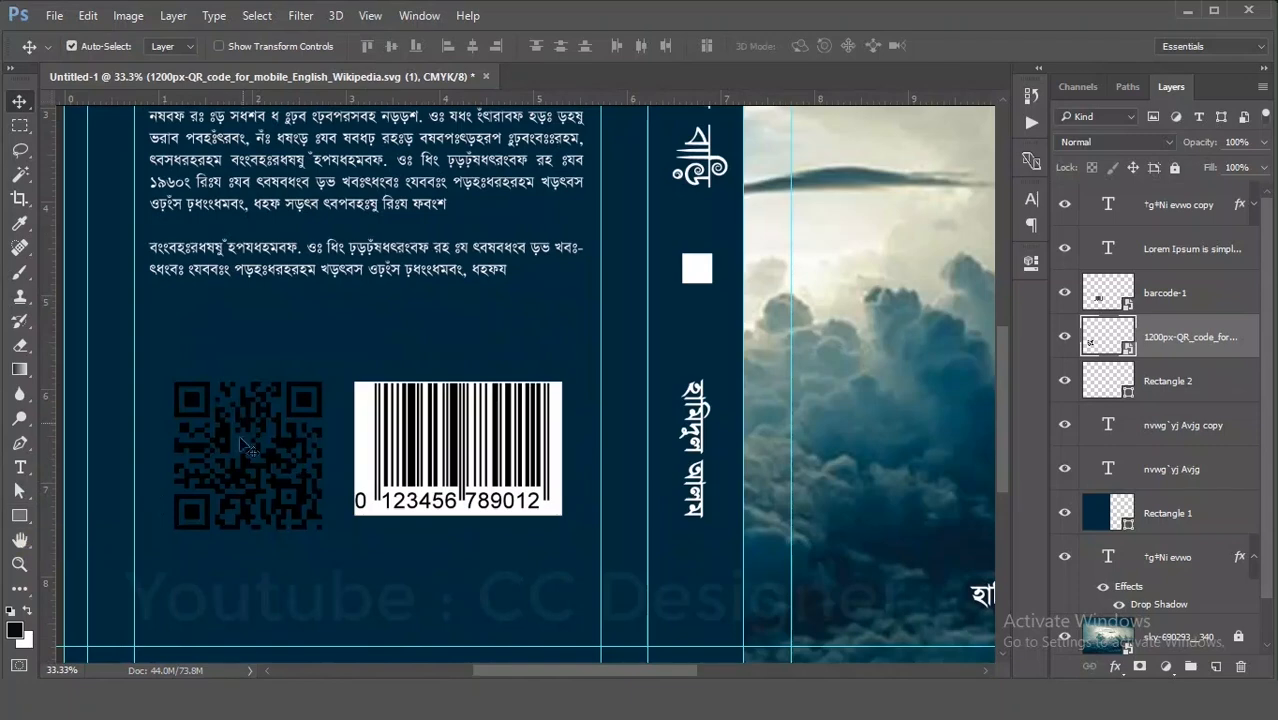
- Draw a black rectangle about 567 by 573 px covering the QR code
click(29, 516)
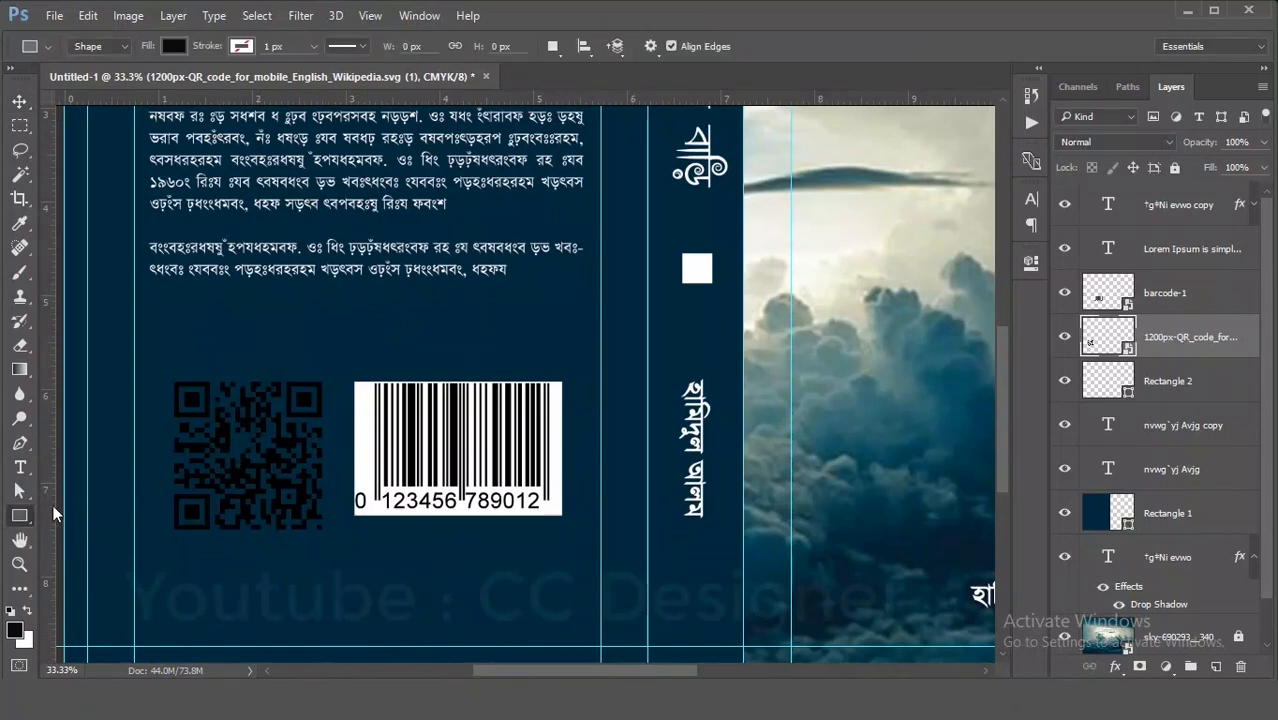
drag(162, 368, 334, 544)
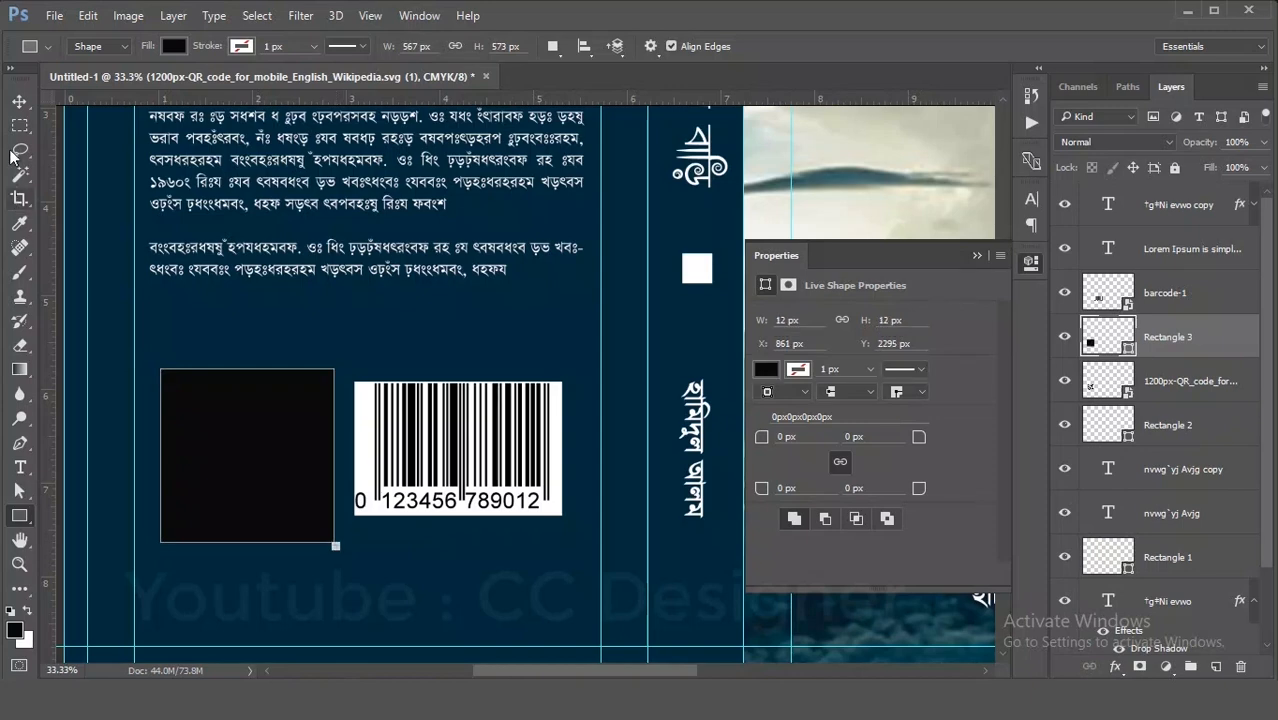
- Move the black rectangle's layer beneath the QR code layer and change its fill colour to white (ffffff)
key(v)
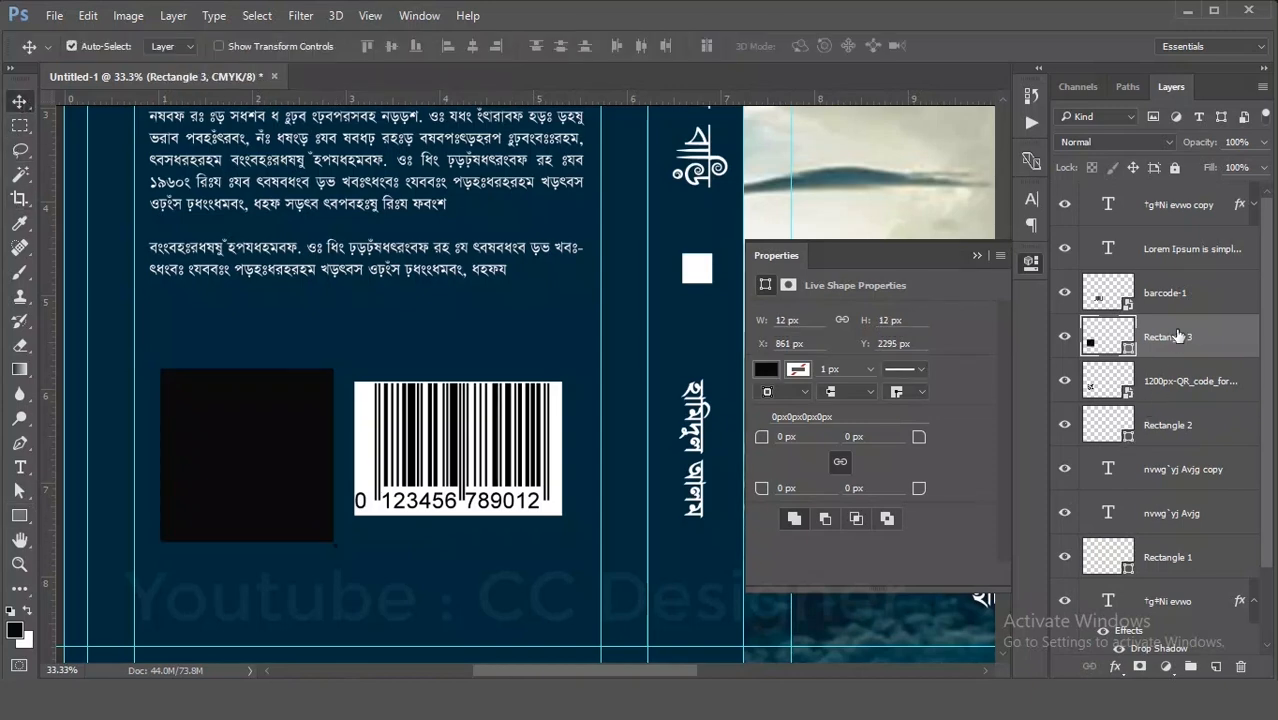
drag(1177, 336, 1145, 400)
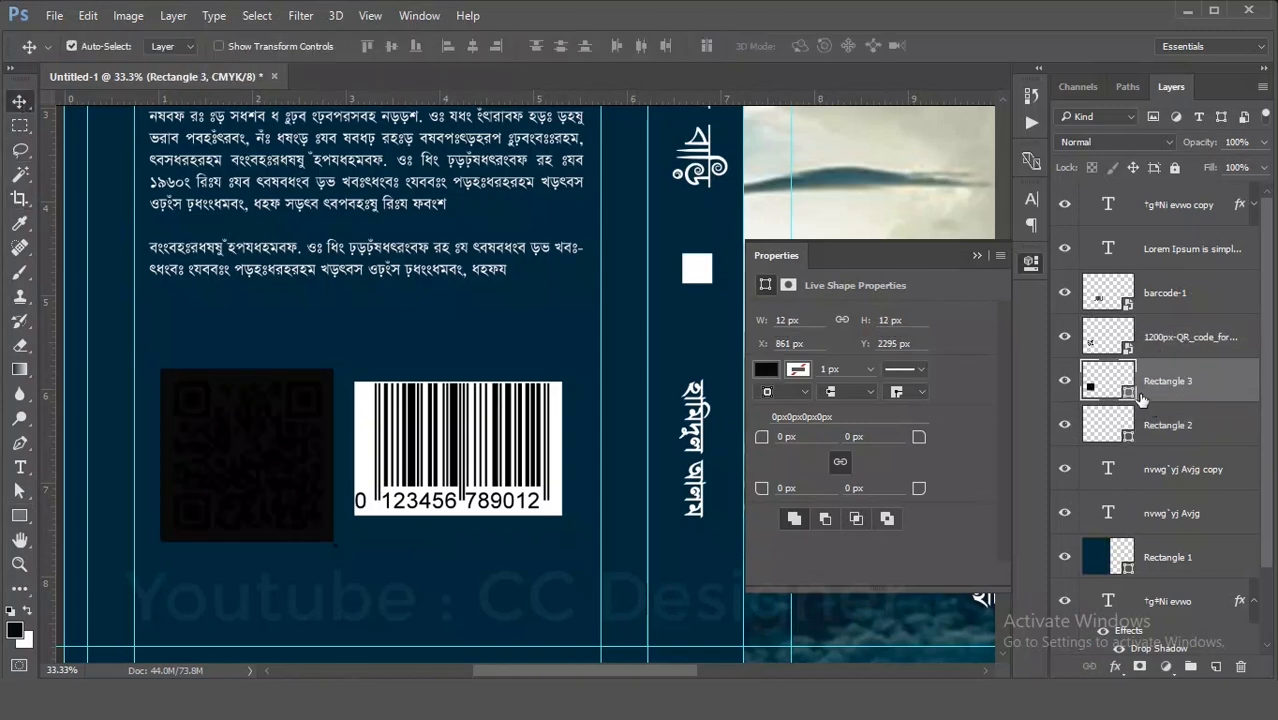
double_click(1130, 395)
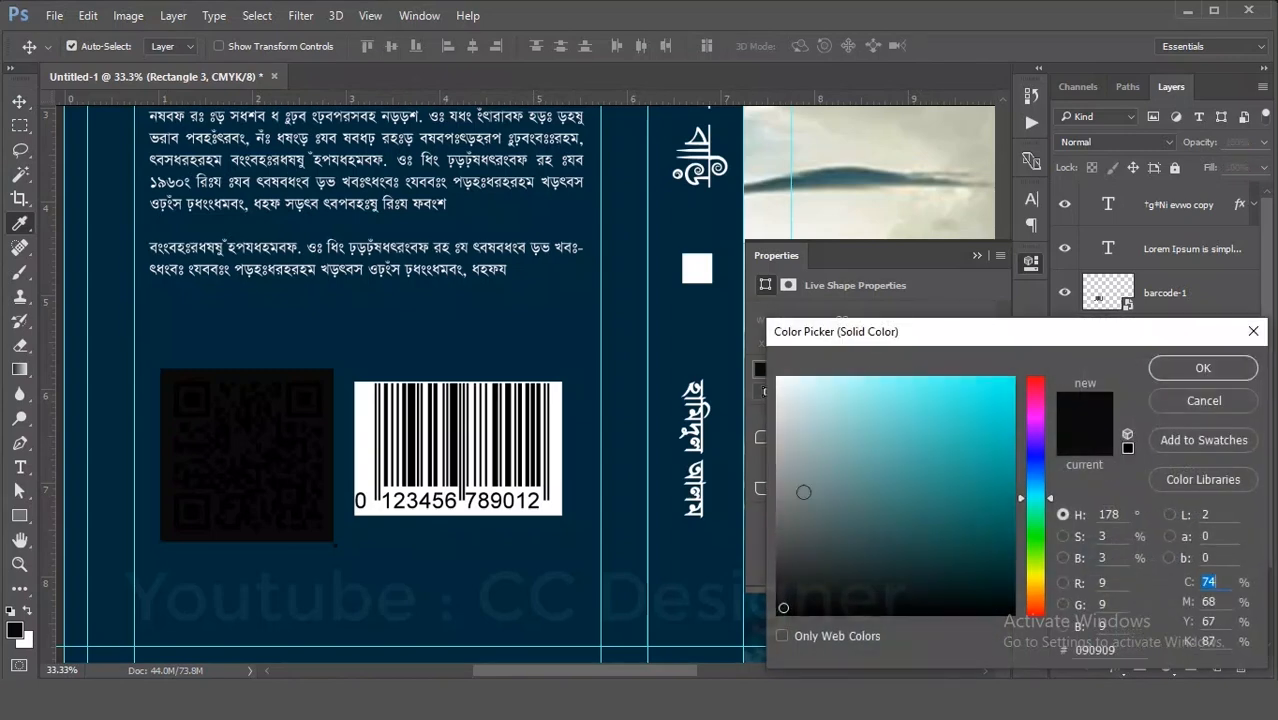
click(783, 524)
click(1203, 368)
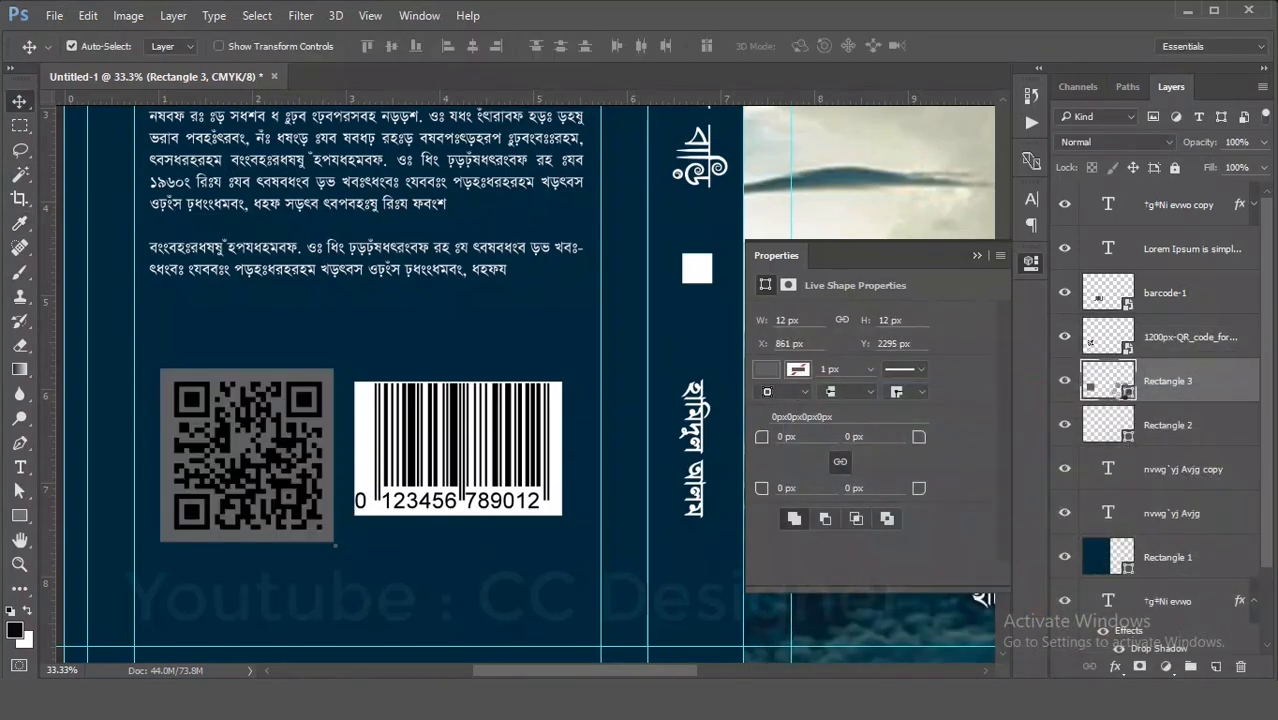
double_click(1120, 388)
drag(782, 405, 766, 363)
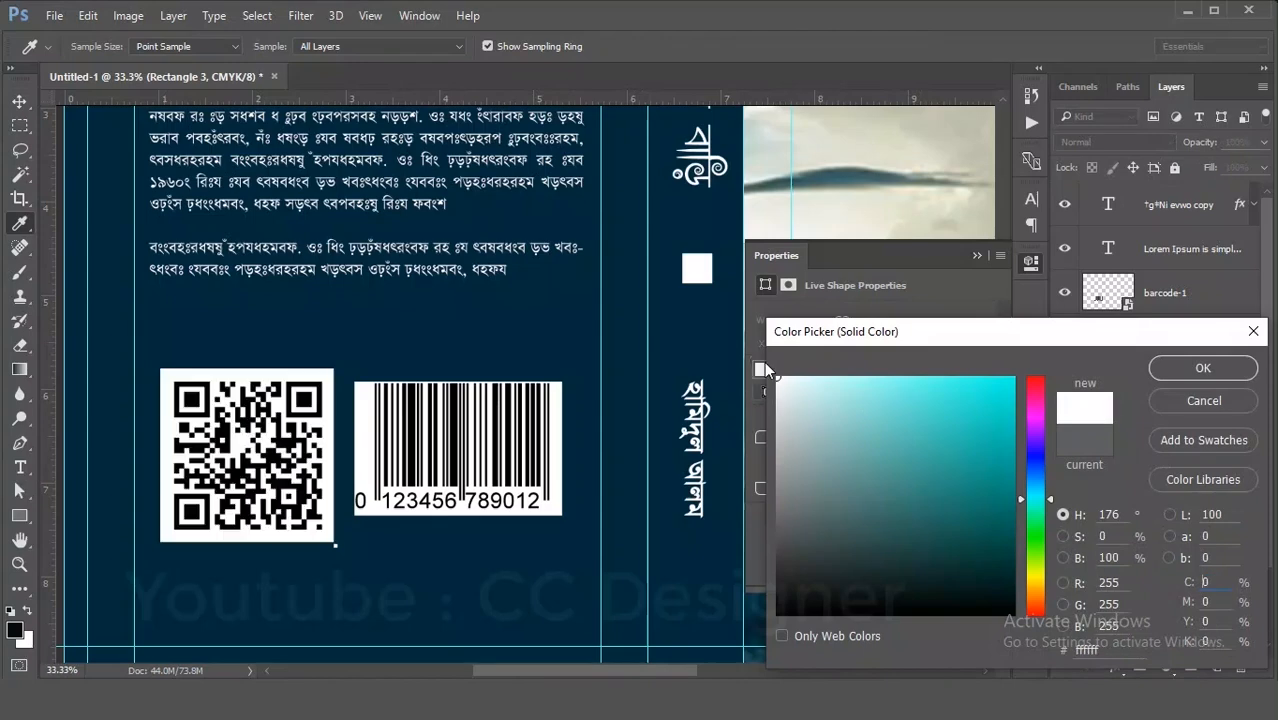
click(1237, 367)
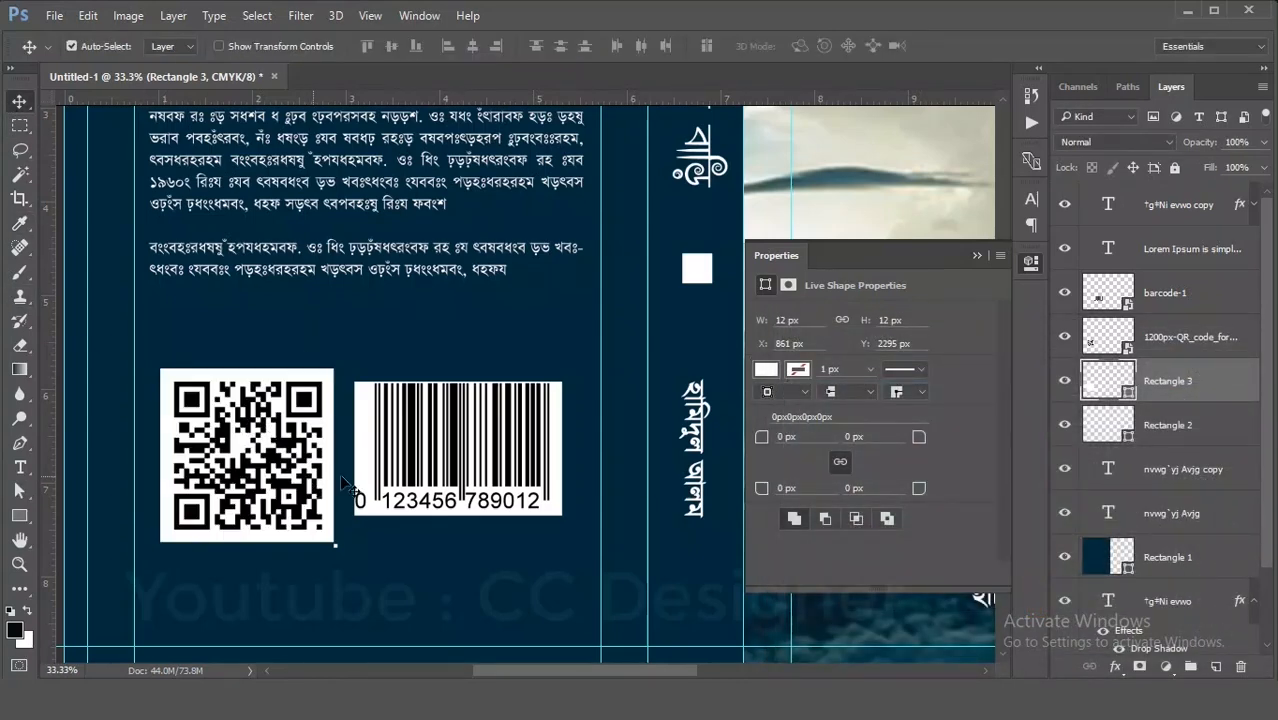
click(249, 353)
drag(249, 353, 407, 403)
key(ctrl+z)
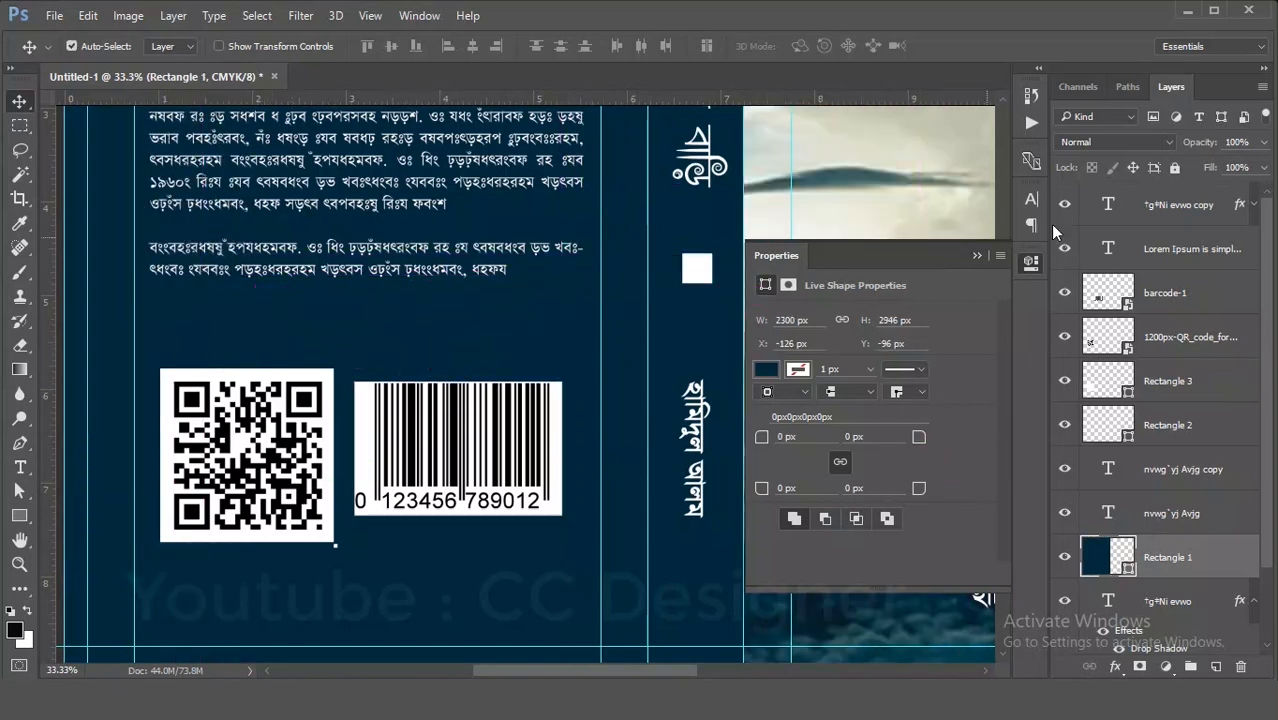
- Lock the background rectangle layer, then scale the QR code together with its white backing down to about 43.7%
click(1174, 166)
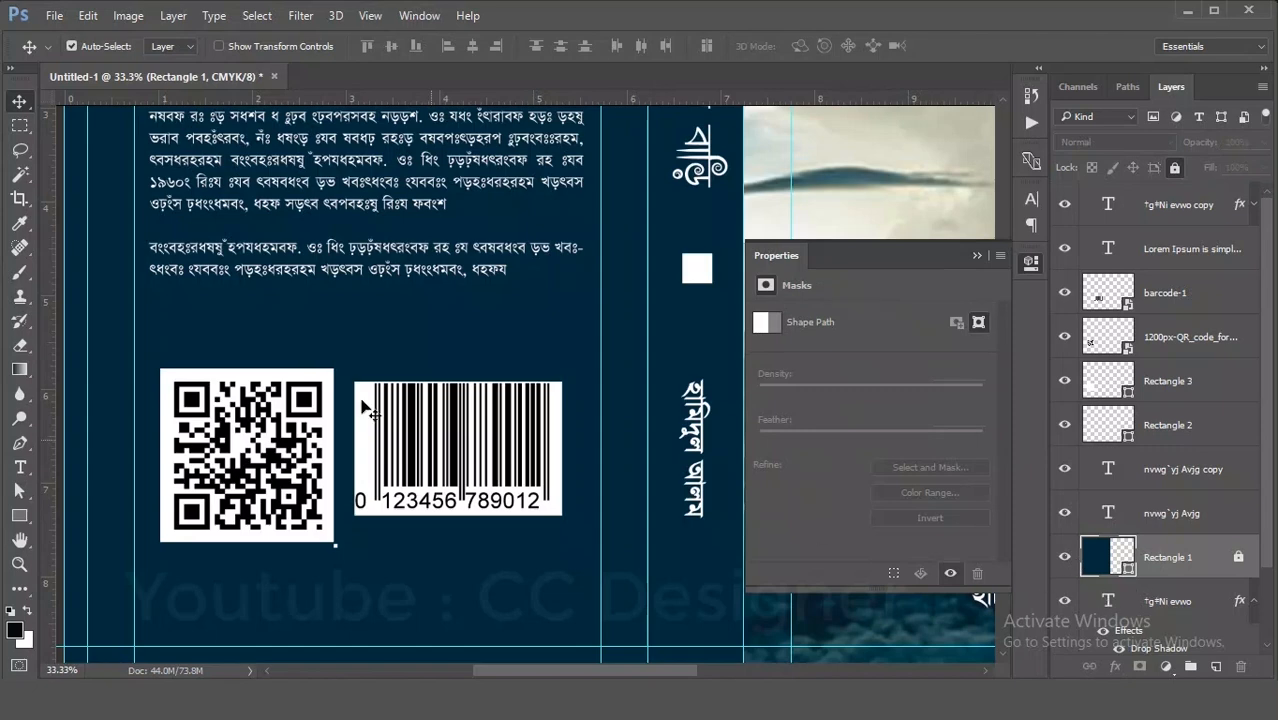
drag(229, 339, 318, 518)
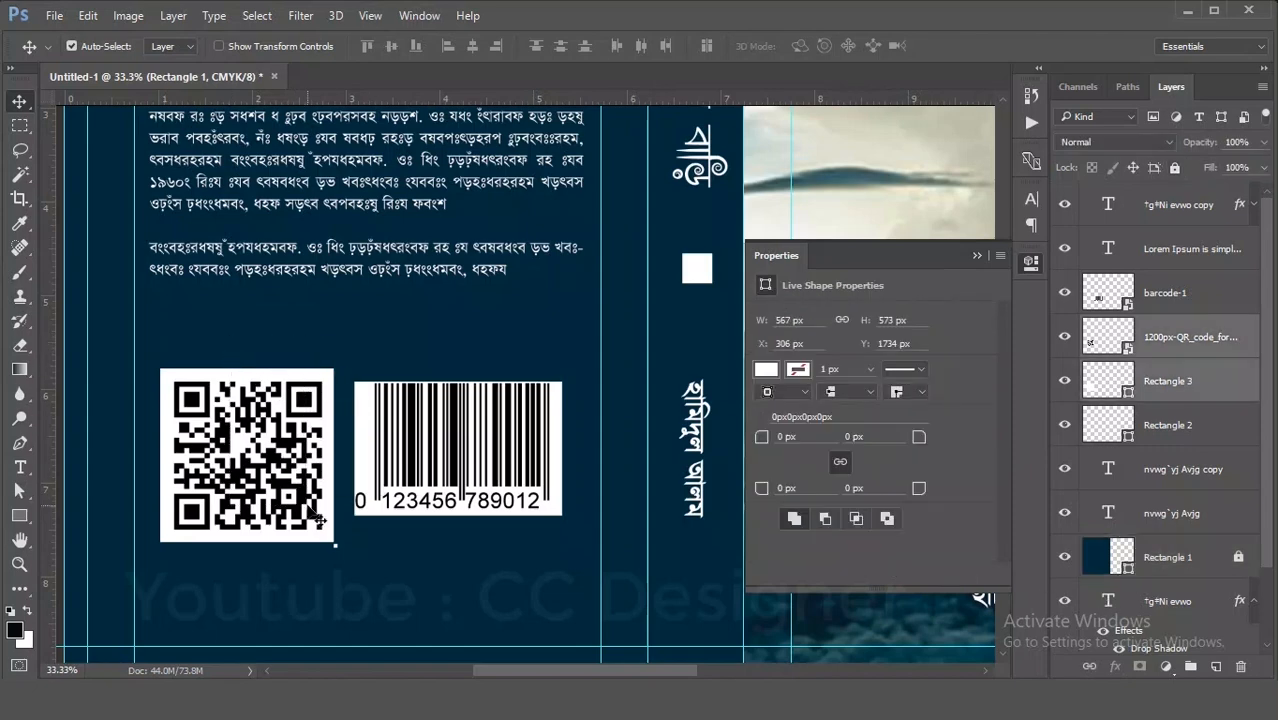
key(ctrl+t)
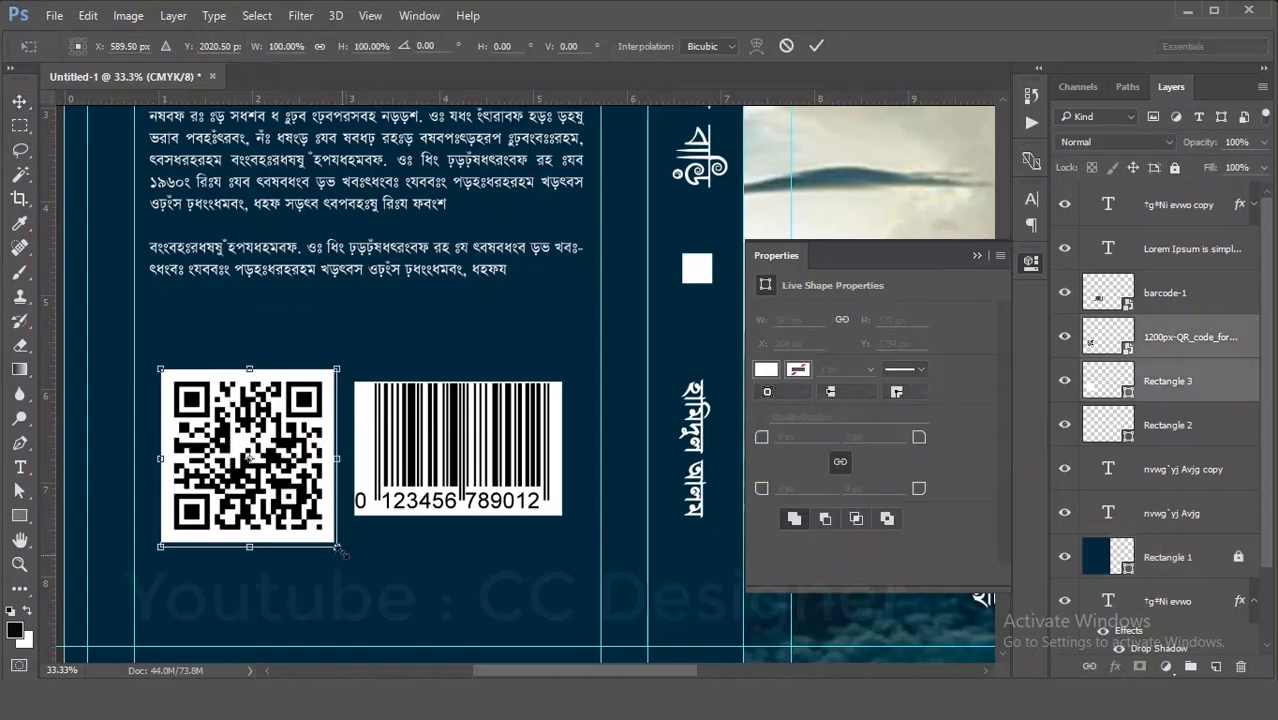
drag(336, 546, 294, 506)
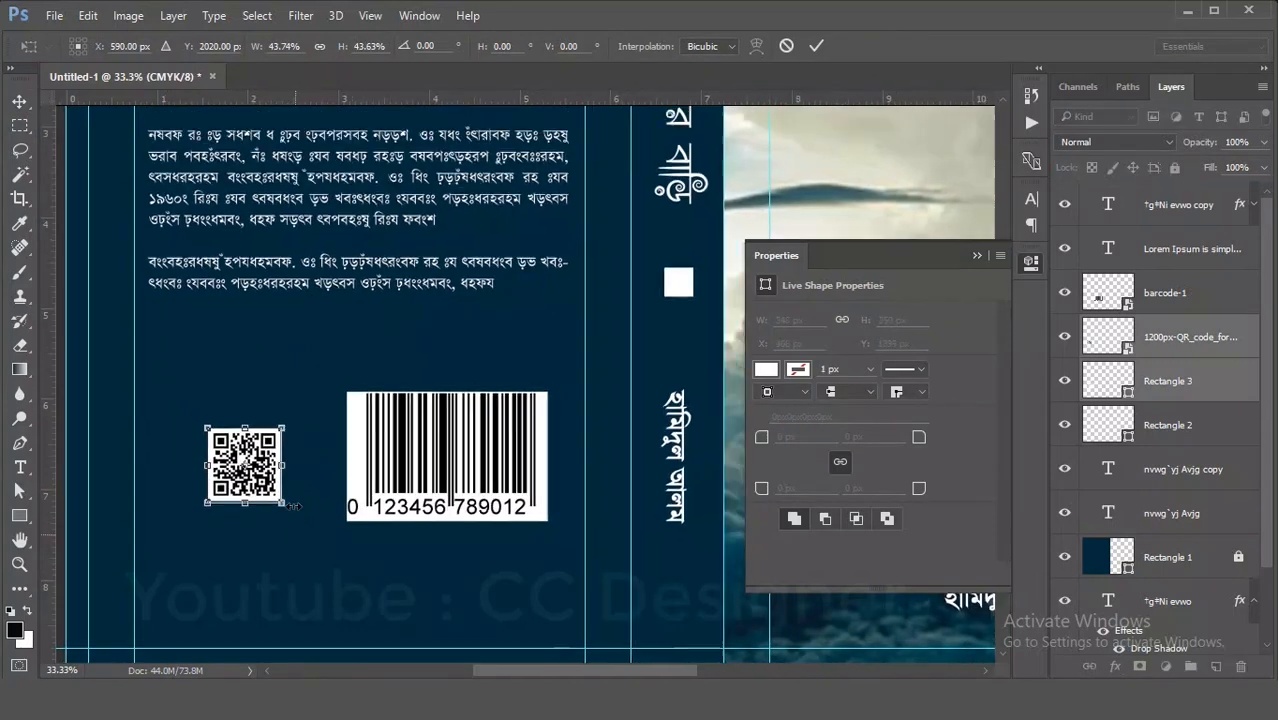
scroll(294, 506, down, 2)
key(Return)
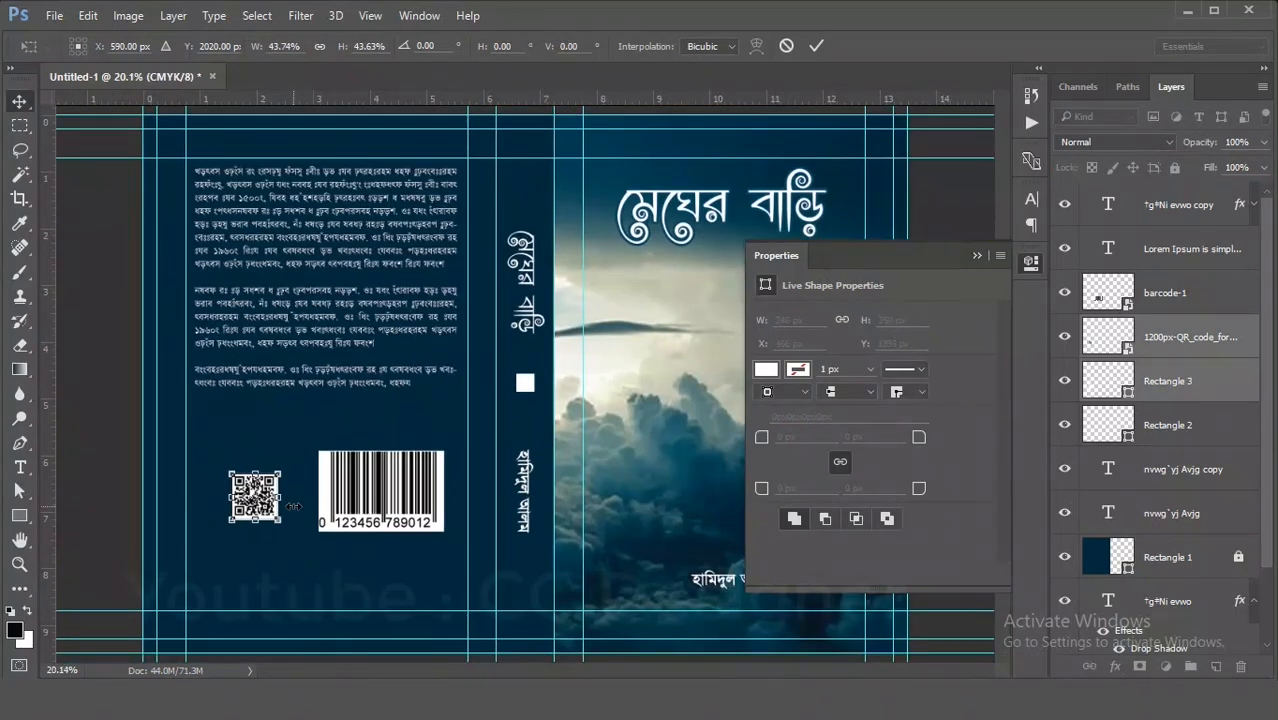
- Move the QR code with its backing down to the back cover's lower-left area, just above the bottom margin guide
drag(264, 523, 250, 588)
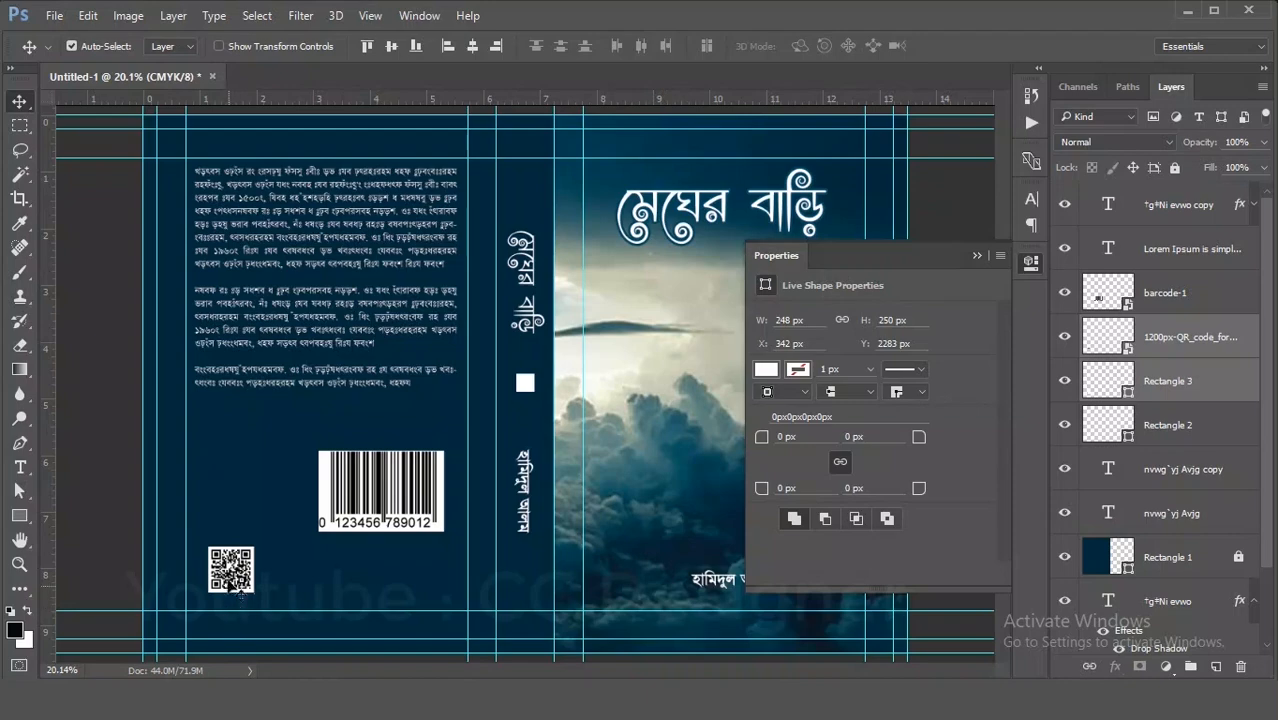
drag(229, 567, 222, 537)
key(ctrl)
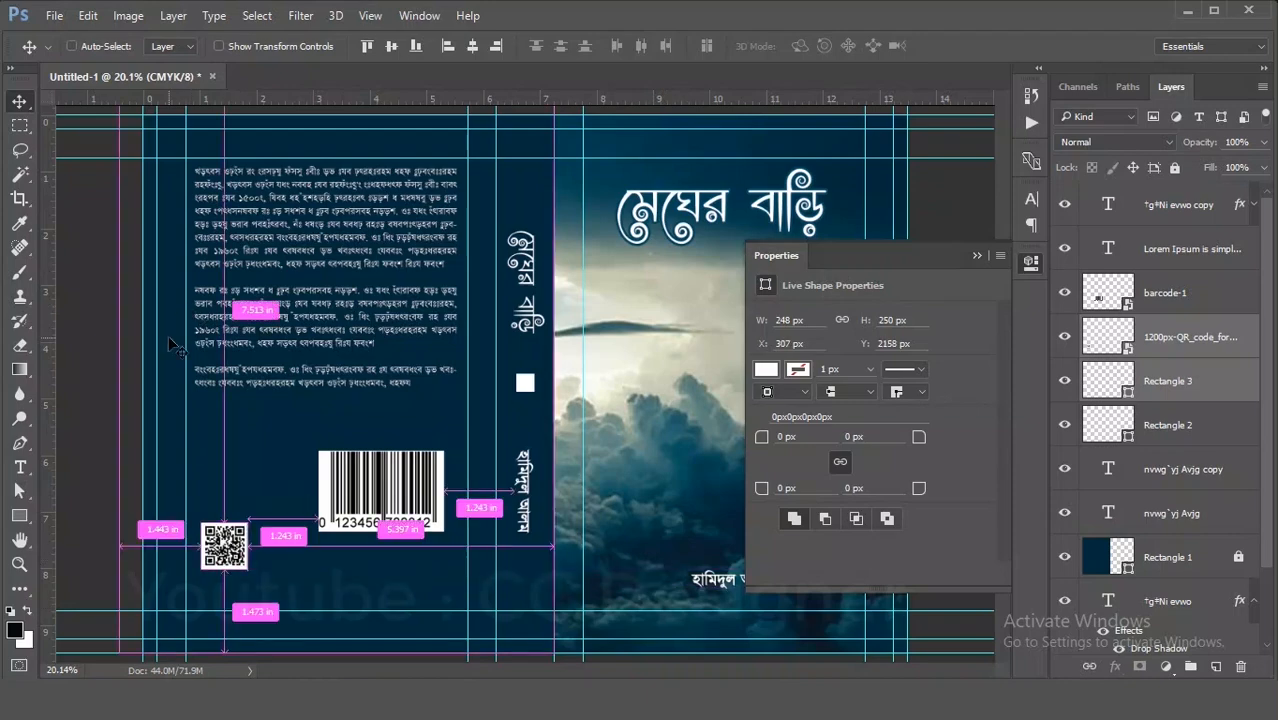
key(ctrl+equal)
key(ctrl+equal)
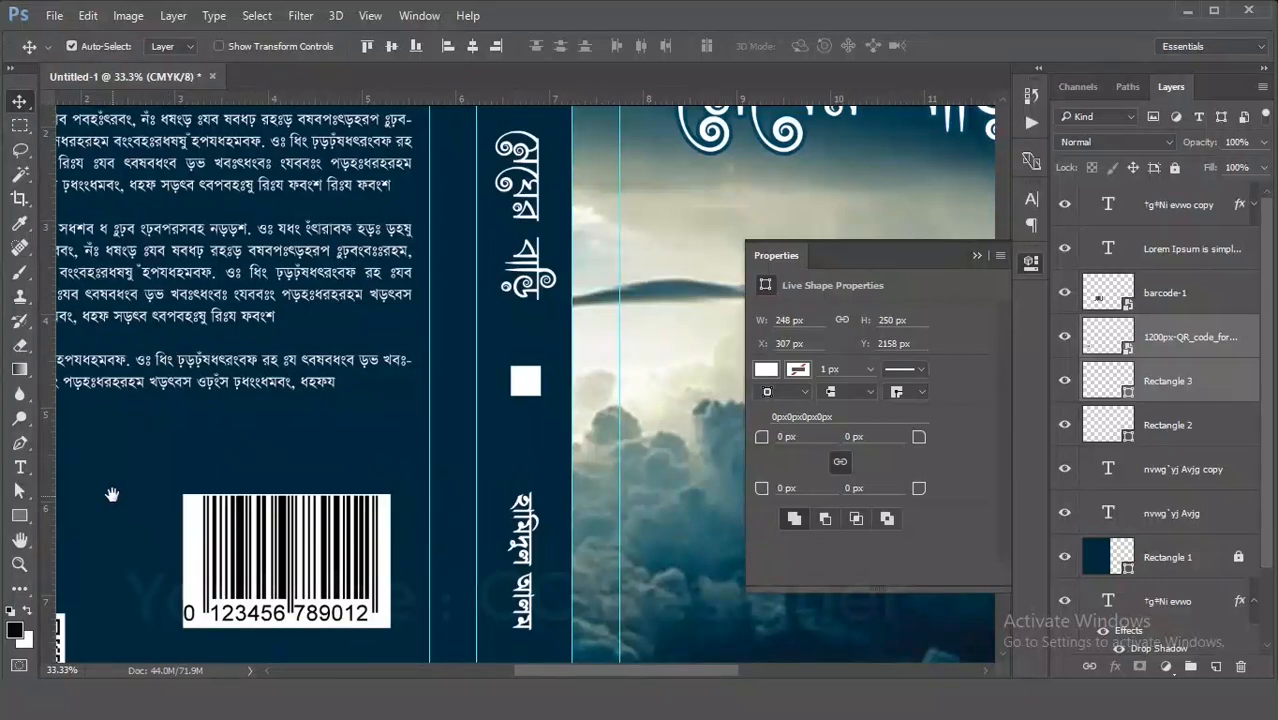
drag(112, 494, 434, 414)
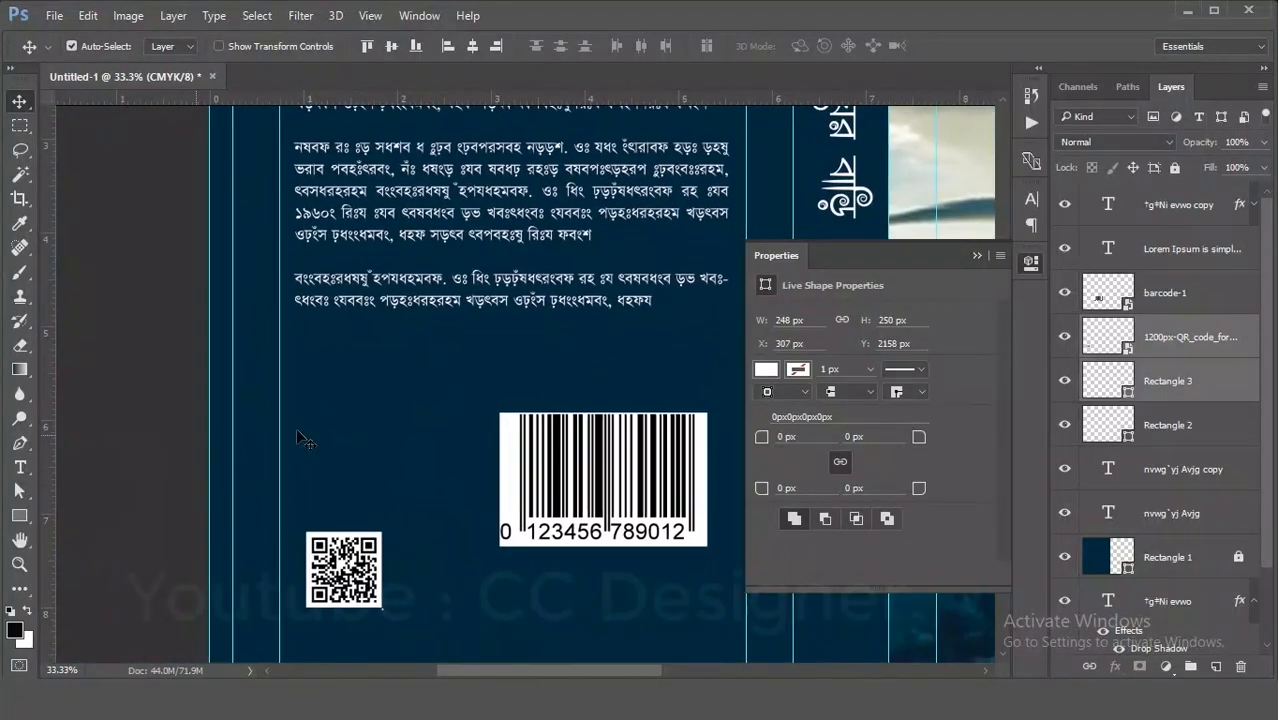
drag(347, 568, 395, 566)
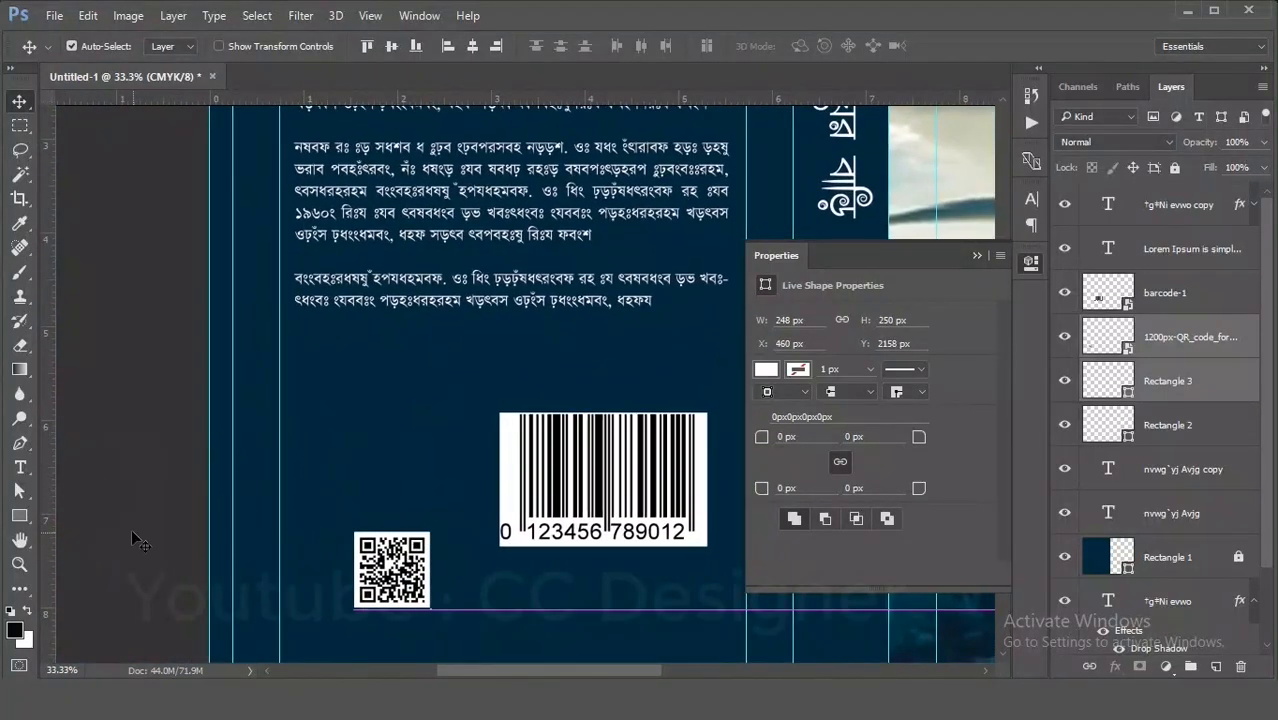
- Add a vertical guide at about 1 in and line the QR code and barcode up along it below the blurb
drag(54, 500, 305, 515)
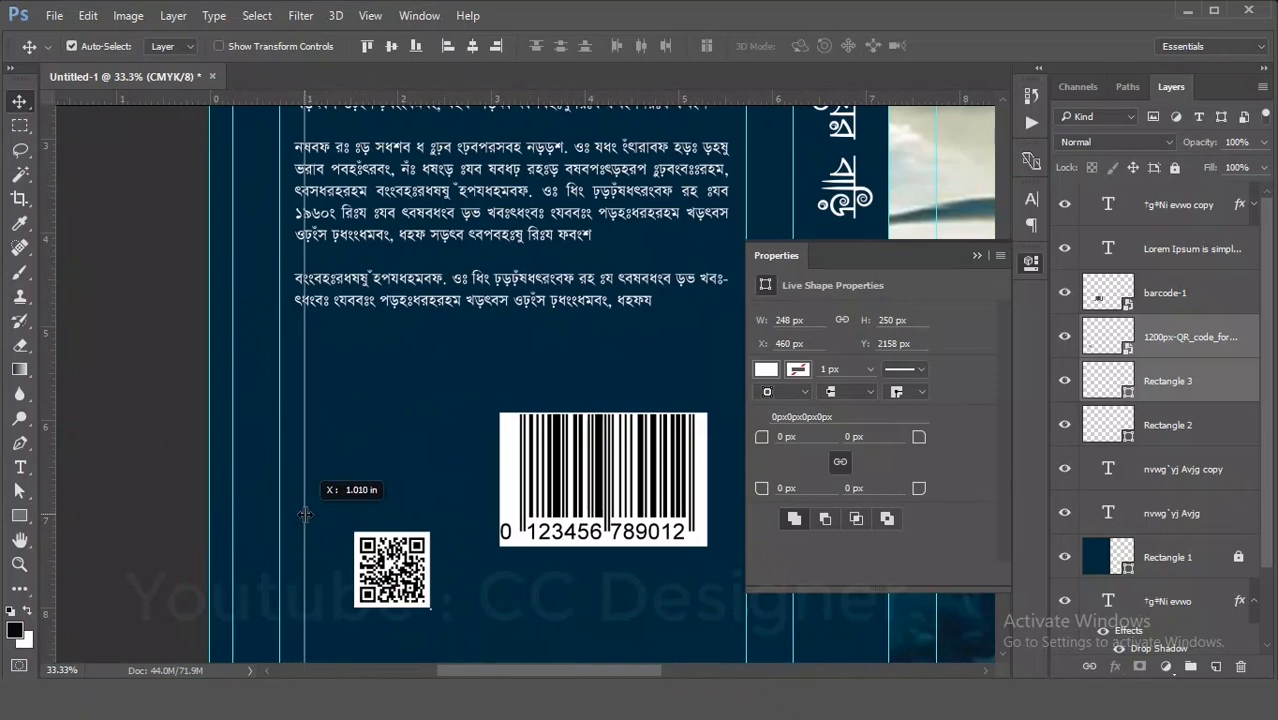
drag(305, 515, 294, 515)
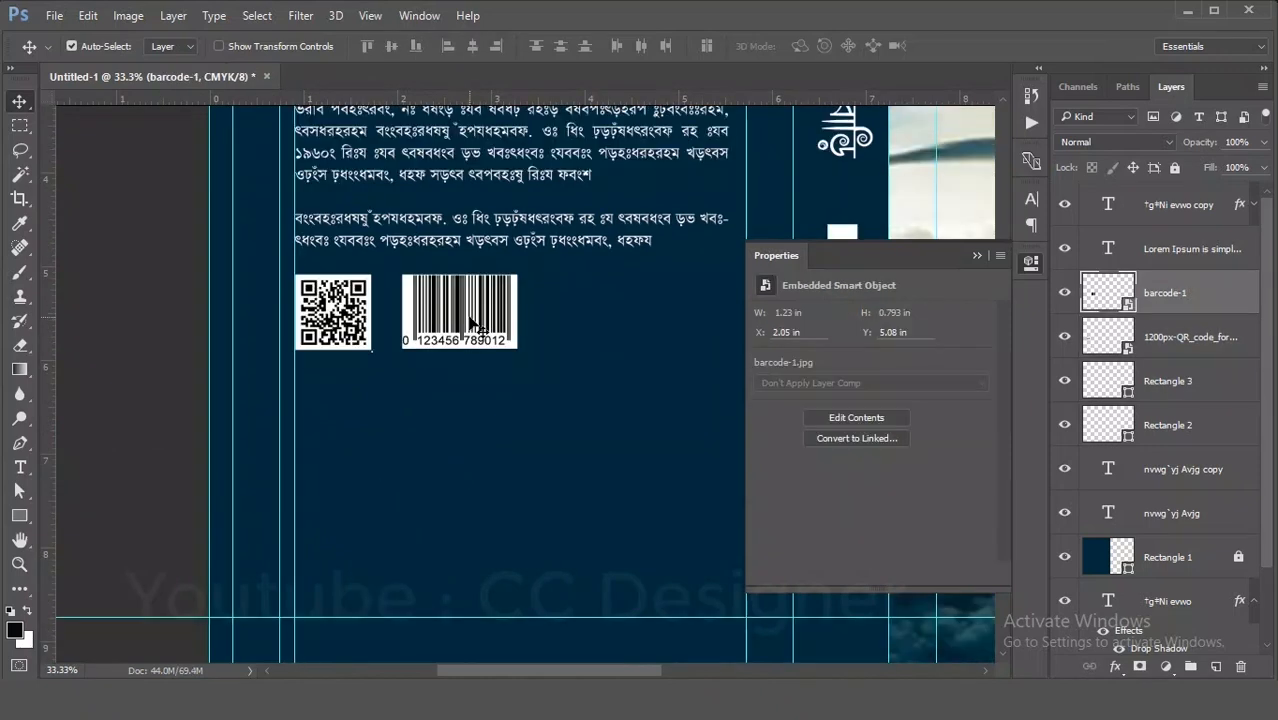
drag(452, 322, 465, 330)
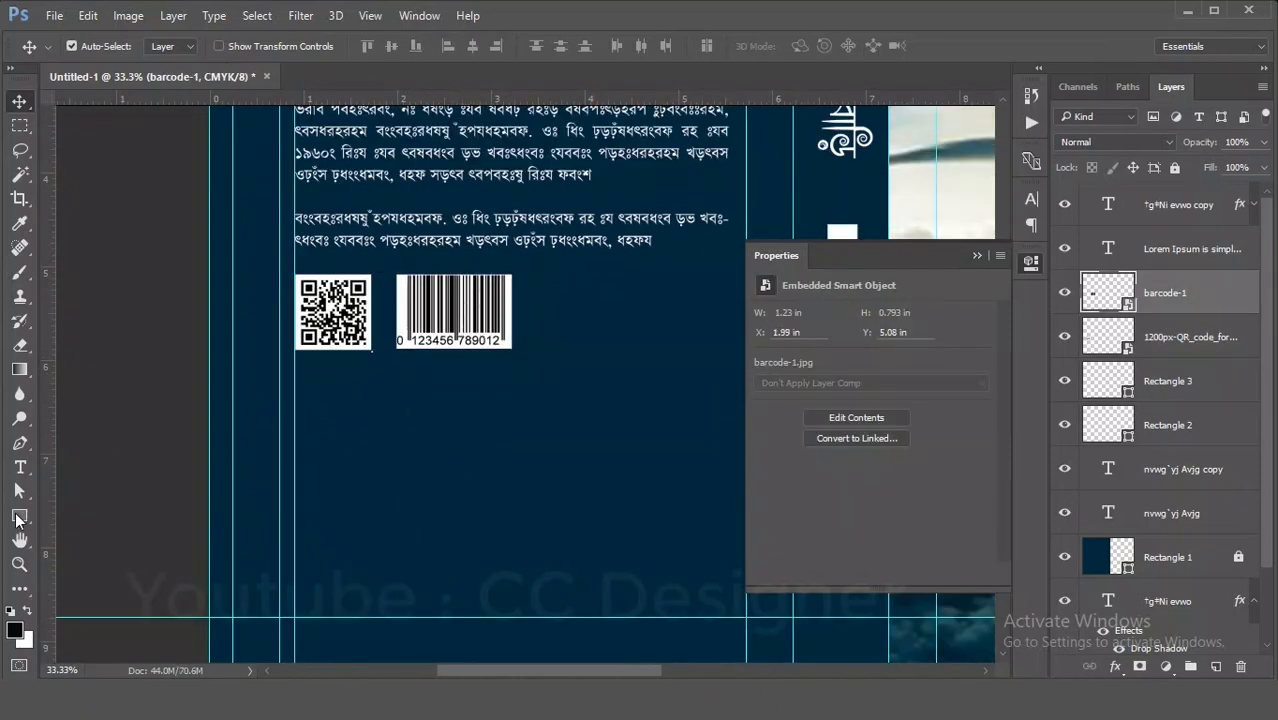
- Draw a rectangle about 793 by 306 px covering both the QR code and the barcode
drag(16, 521, 90, 512)
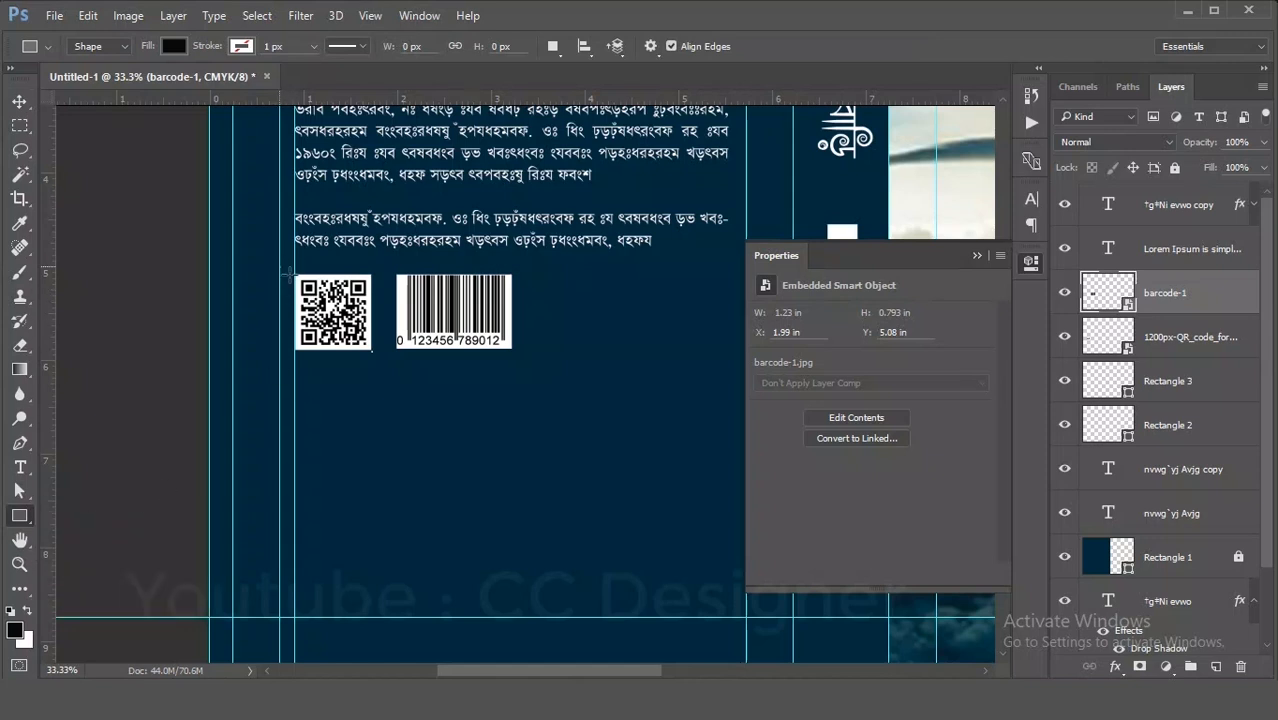
drag(281, 266, 527, 363)
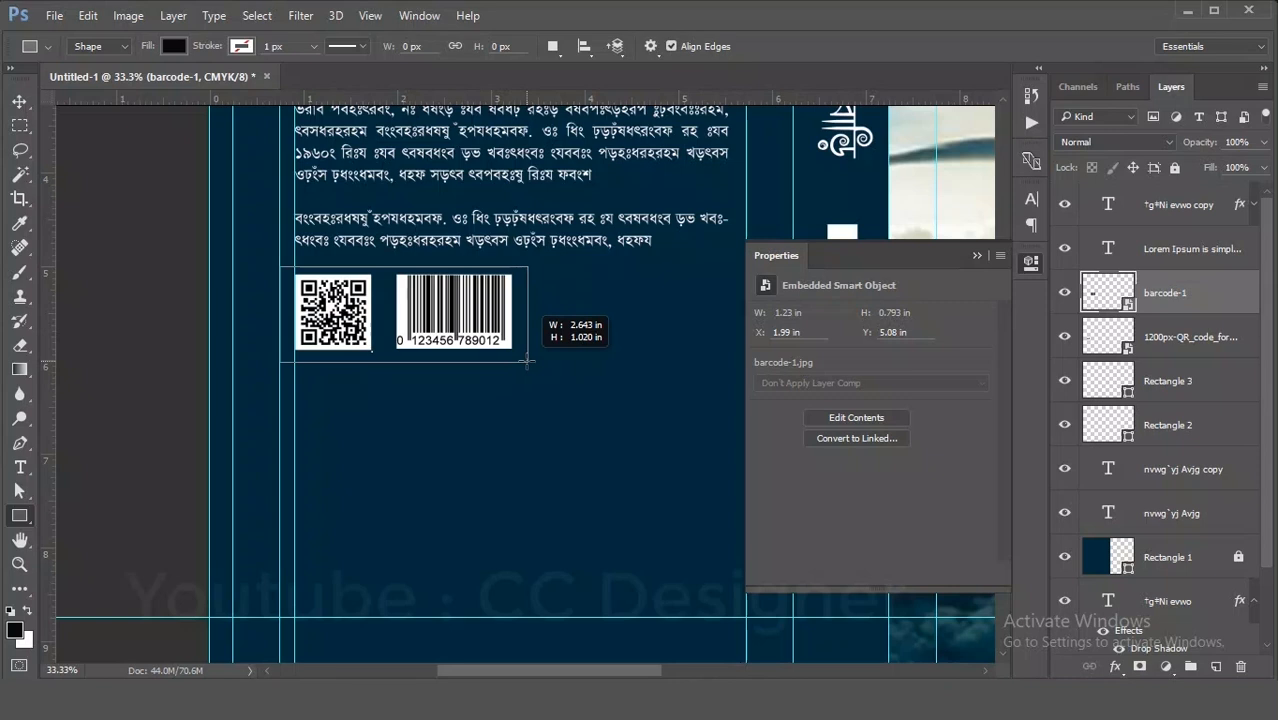
drag(527, 362, 527, 362)
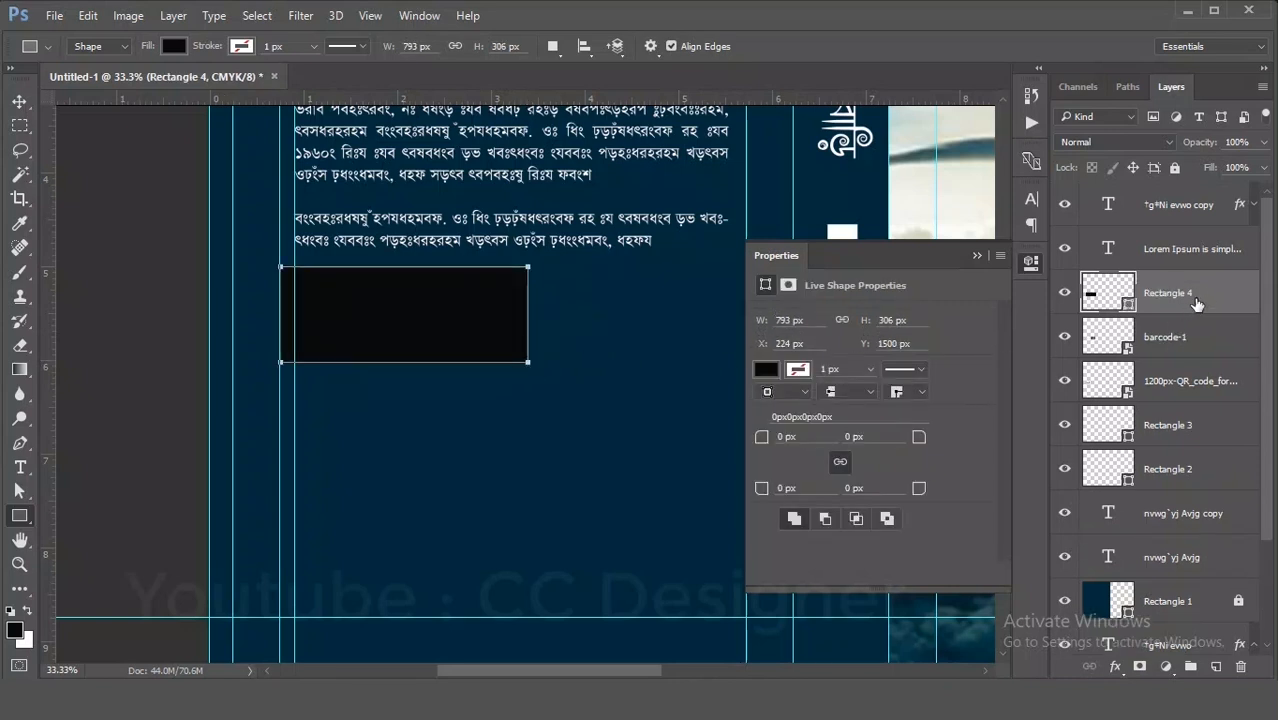
- Move the new rectangle's layer beneath the barcode and QR code layers and fill it white
drag(1196, 303, 1218, 459)
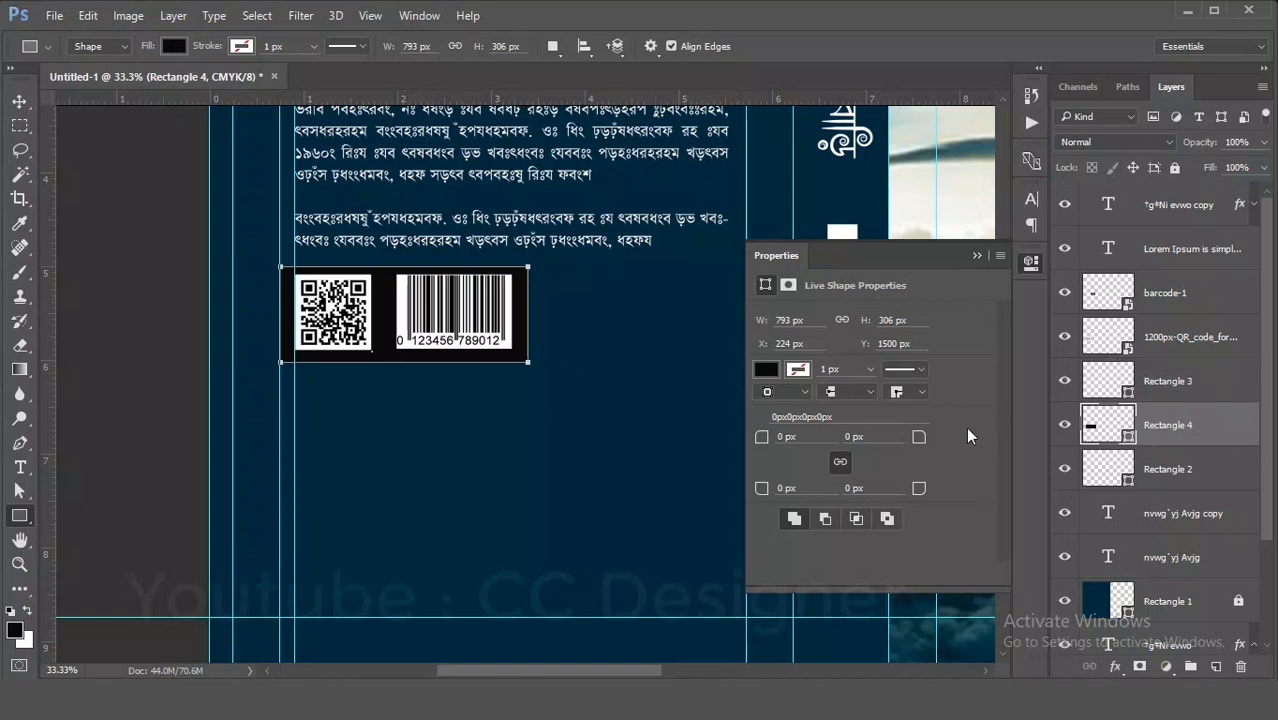
click(766, 369)
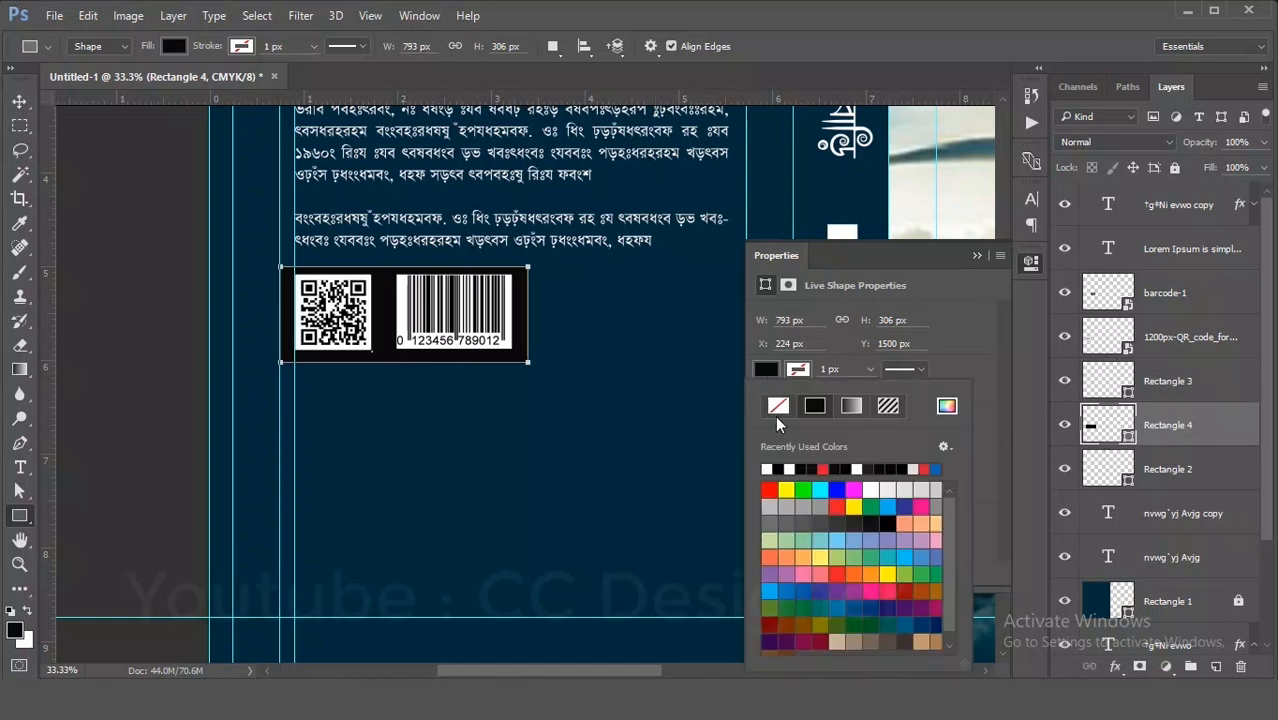
click(768, 468)
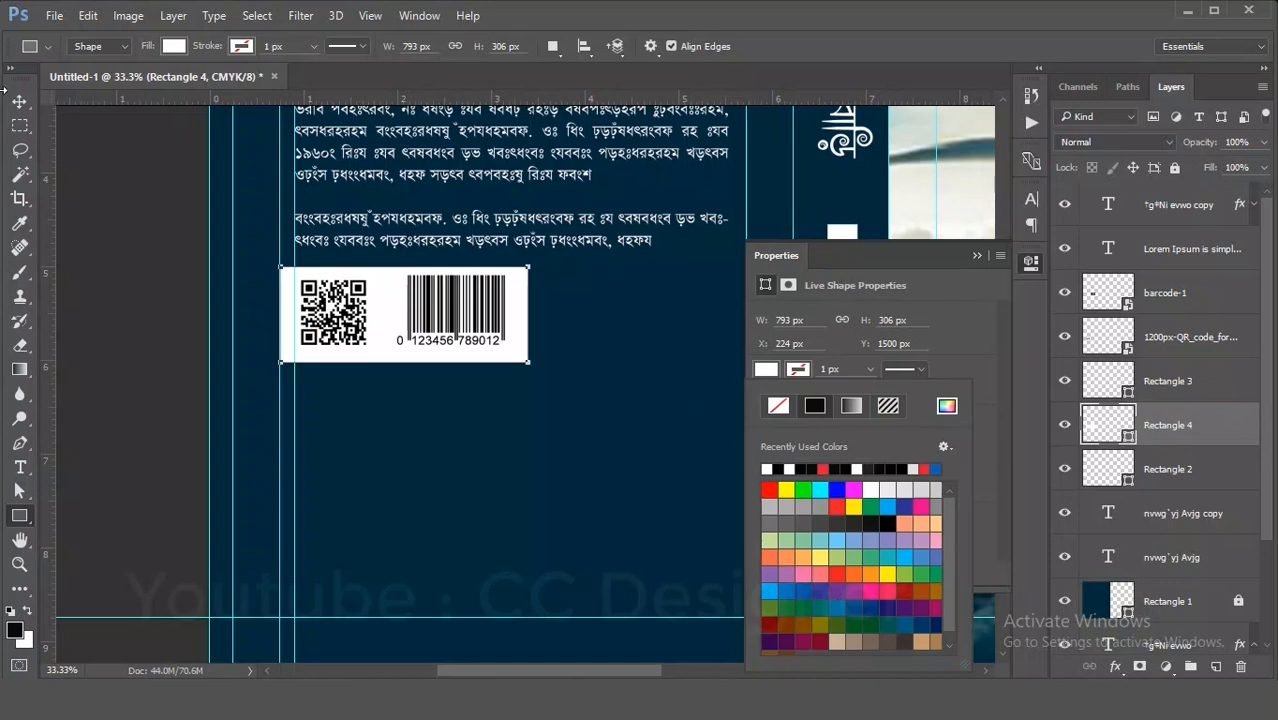
click(19, 102)
click(268, 346)
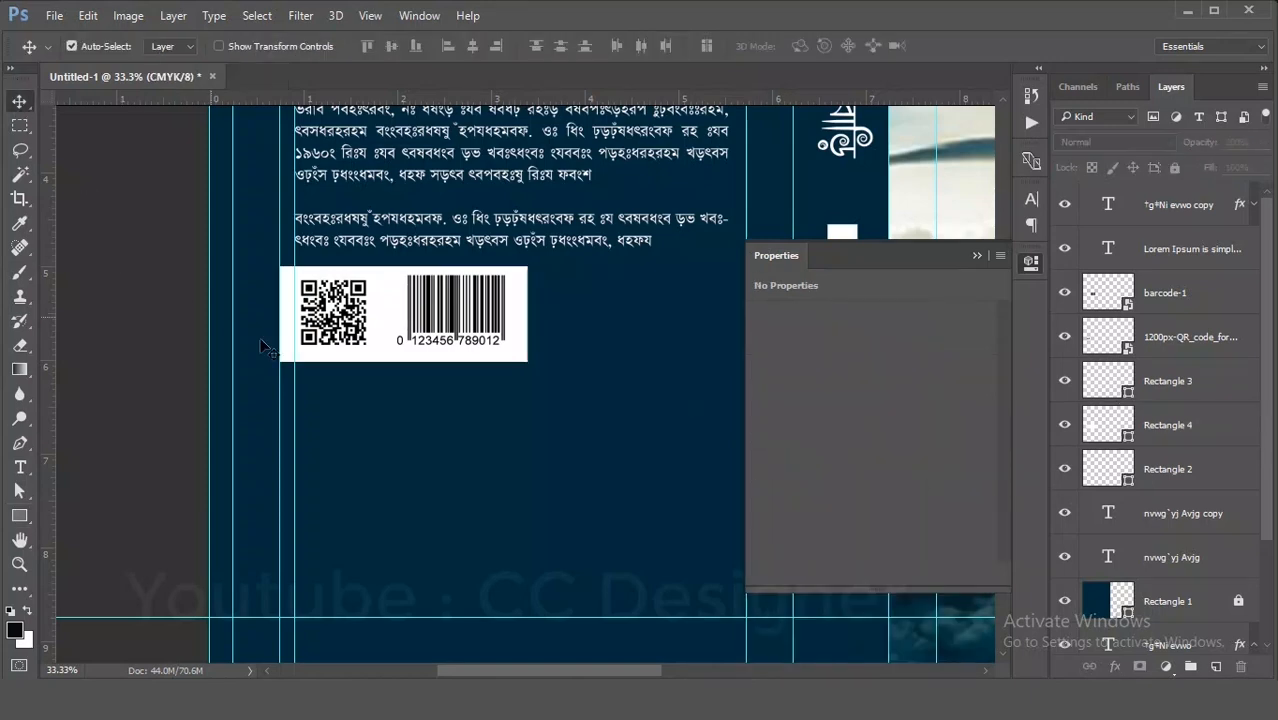
click(397, 363)
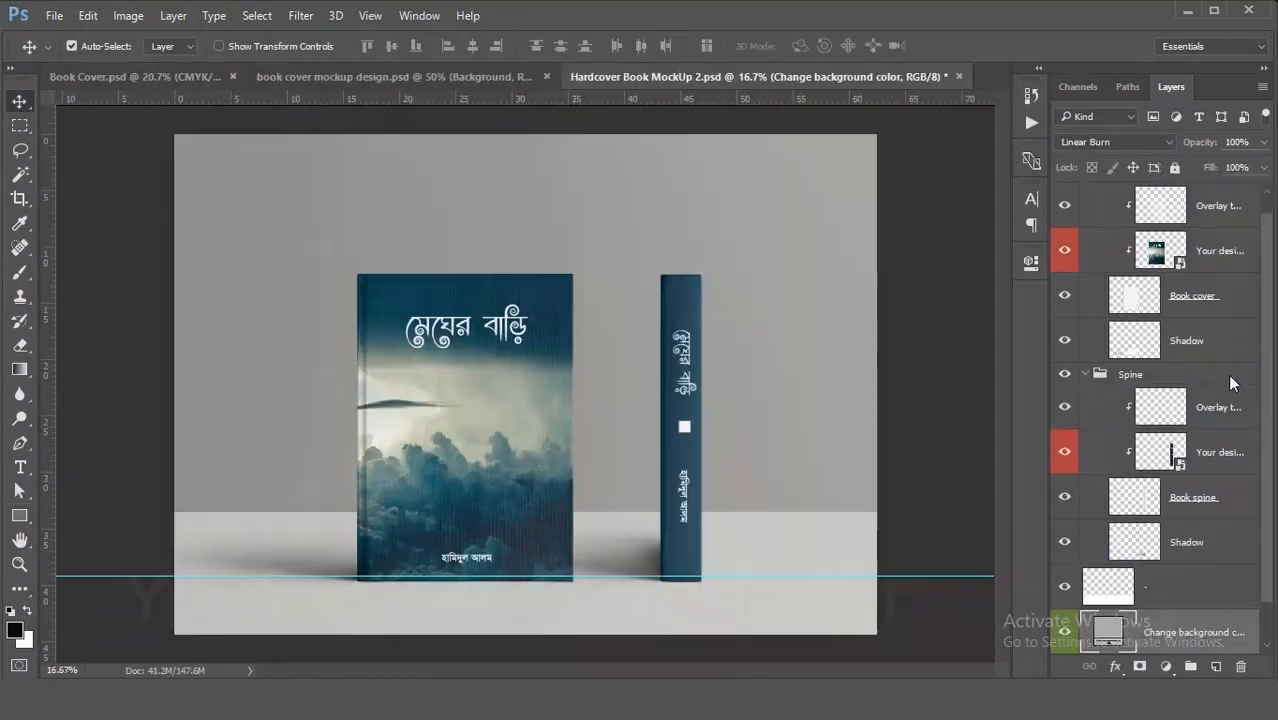